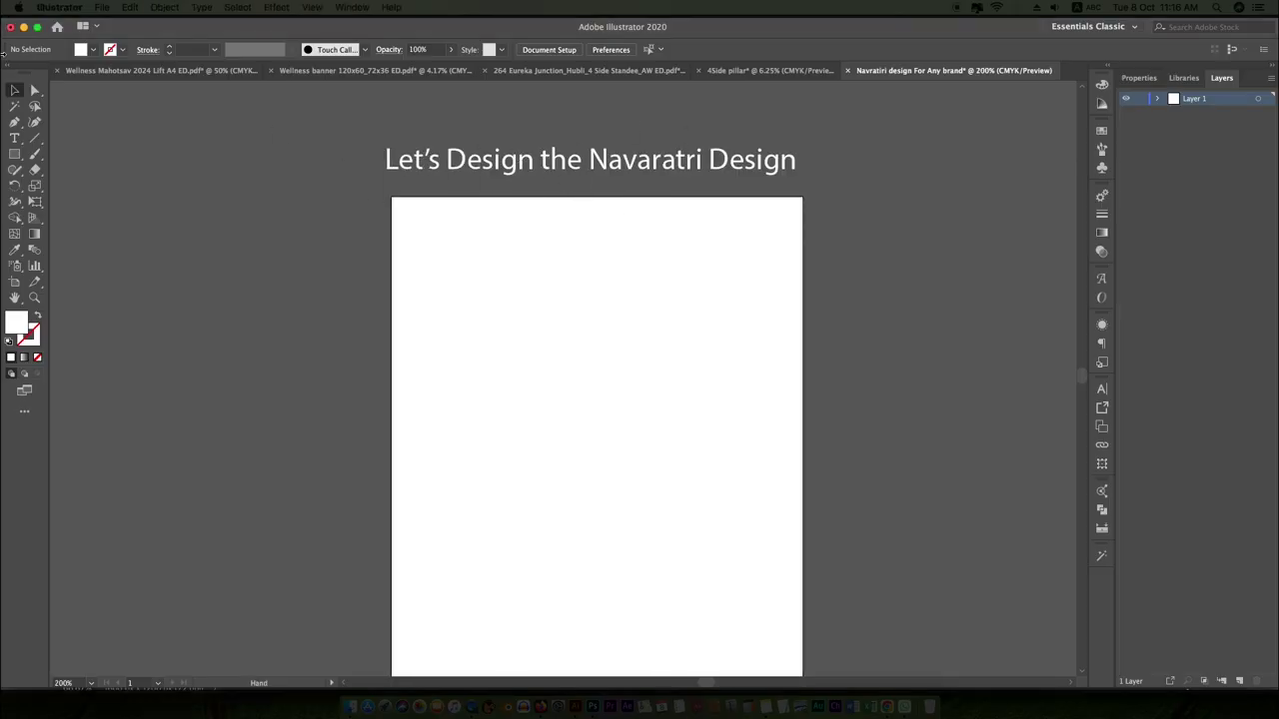
Zoom out, nudge the Navaratri heading slightly right, deselect it, and switch to Firefox
{"action": "left_click_drag", "start_coordinate": [615, 240], "coordinate": [586, 280]}
{"action": "left_click_drag", "start_coordinate": [662, 190], "coordinate": [669, 189]}
{"action": "left_click", "coordinate": [796, 191]}
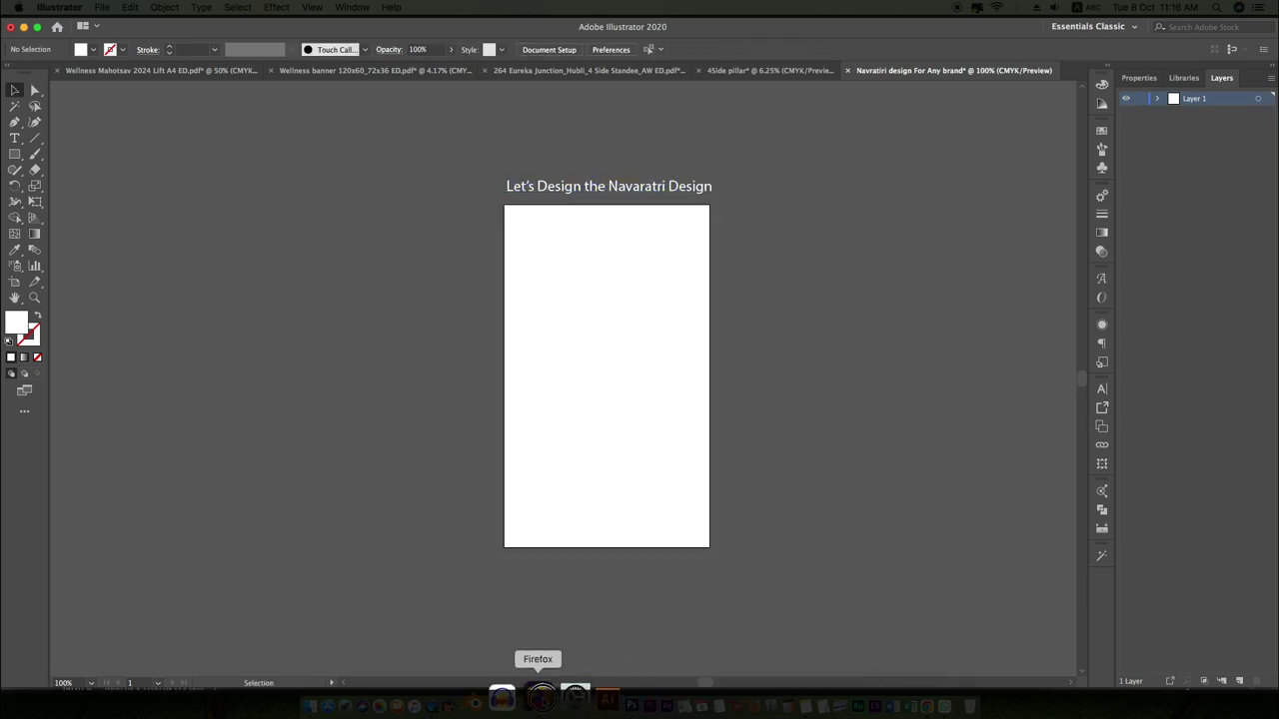
{"action": "left_click", "coordinate": [540, 697]}
Search Google for 'navratri' and browse the results
{"action": "type", "text": "navratri"}
{"action": "key", "text": "Return"}
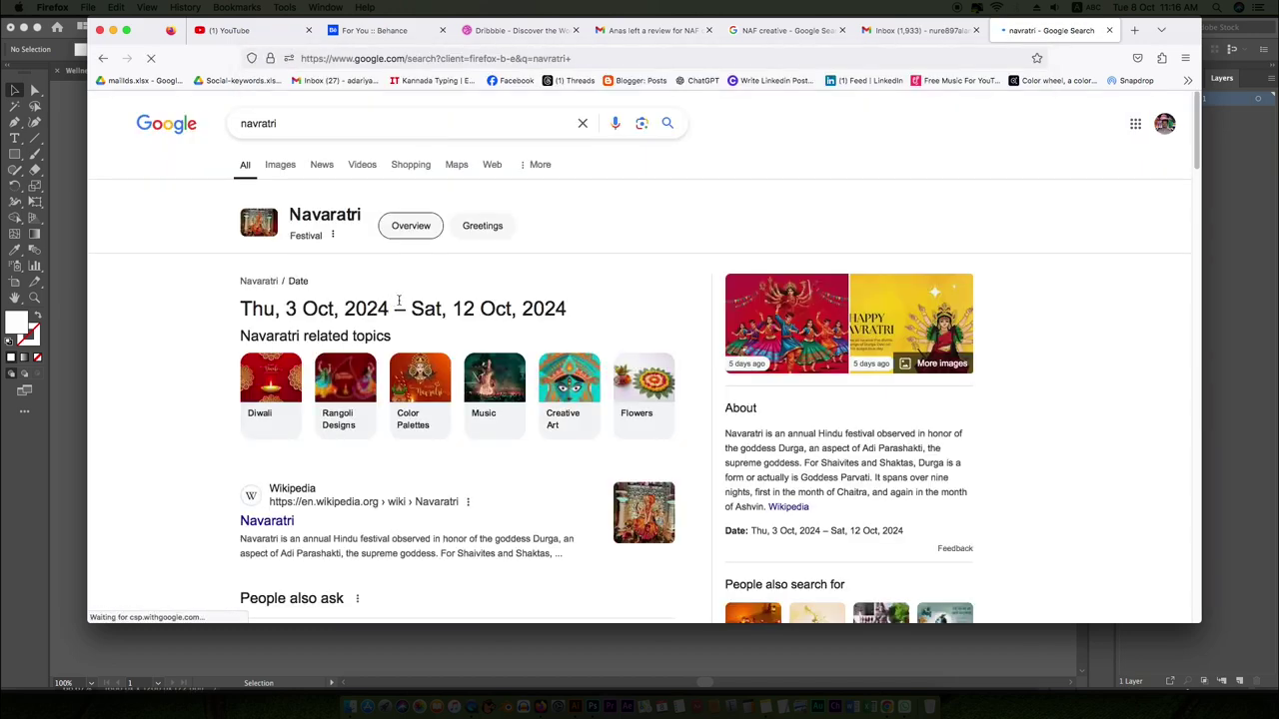
{"action": "scroll", "coordinate": [552, 305], "scroll_direction": "down", "scroll_amount": 1}
{"action": "scroll", "coordinate": [553, 305], "scroll_direction": "down", "scroll_amount": 2}
{"action": "scroll", "coordinate": [552, 305], "scroll_direction": "down", "scroll_amount": 3}
{"action": "scroll", "coordinate": [553, 304], "scroll_direction": "up", "scroll_amount": 5}
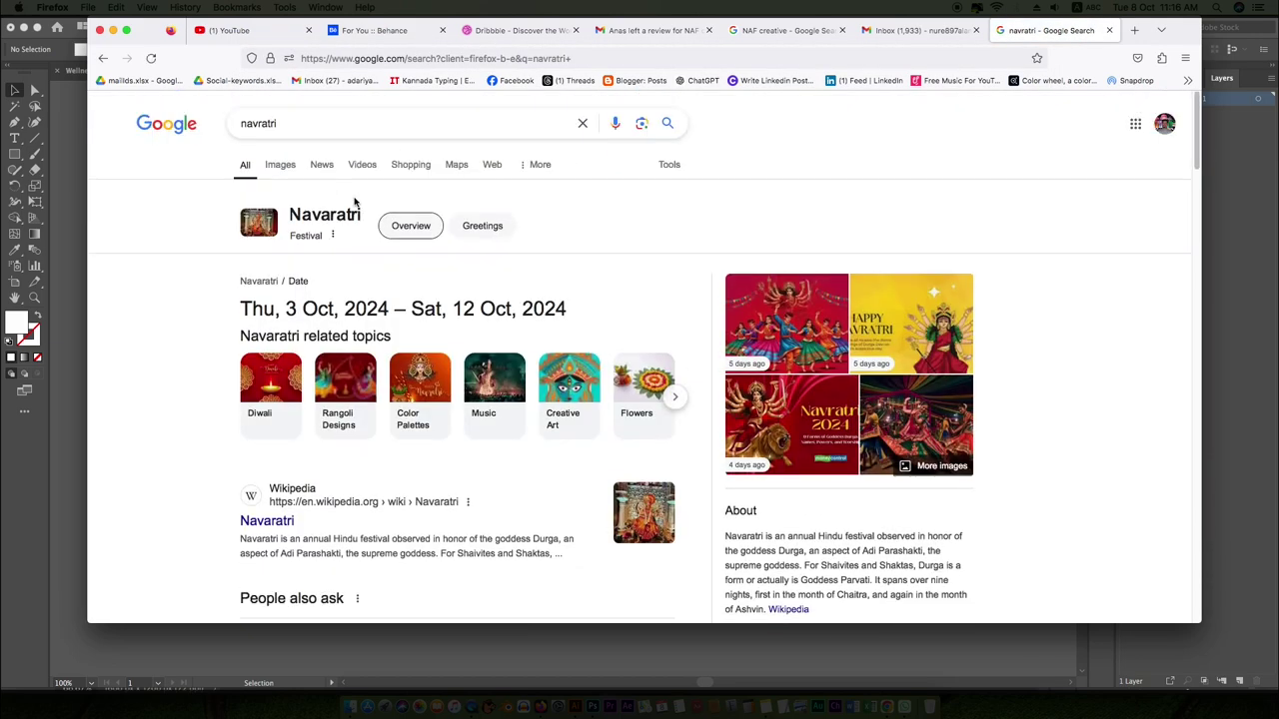
Search for Rapido and open the Rapido Navratri promo email
{"action": "type", "text": "ra"}
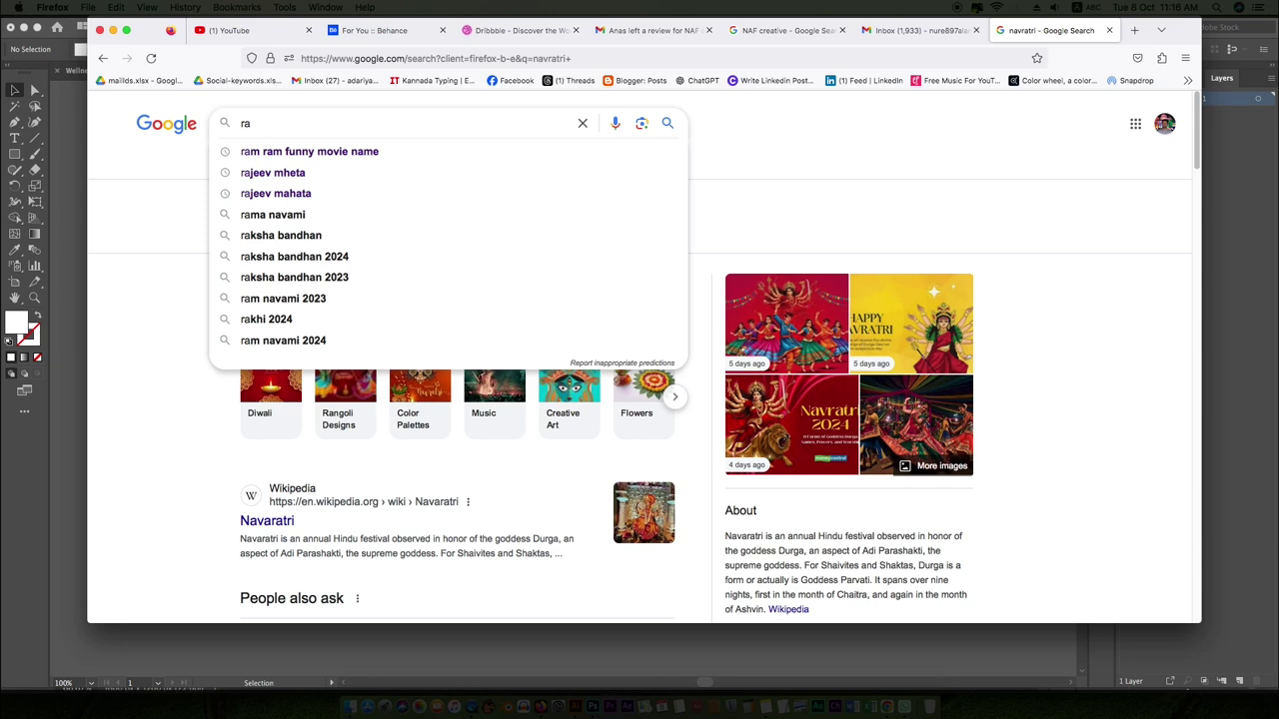
{"action": "type", "text": "pp"}
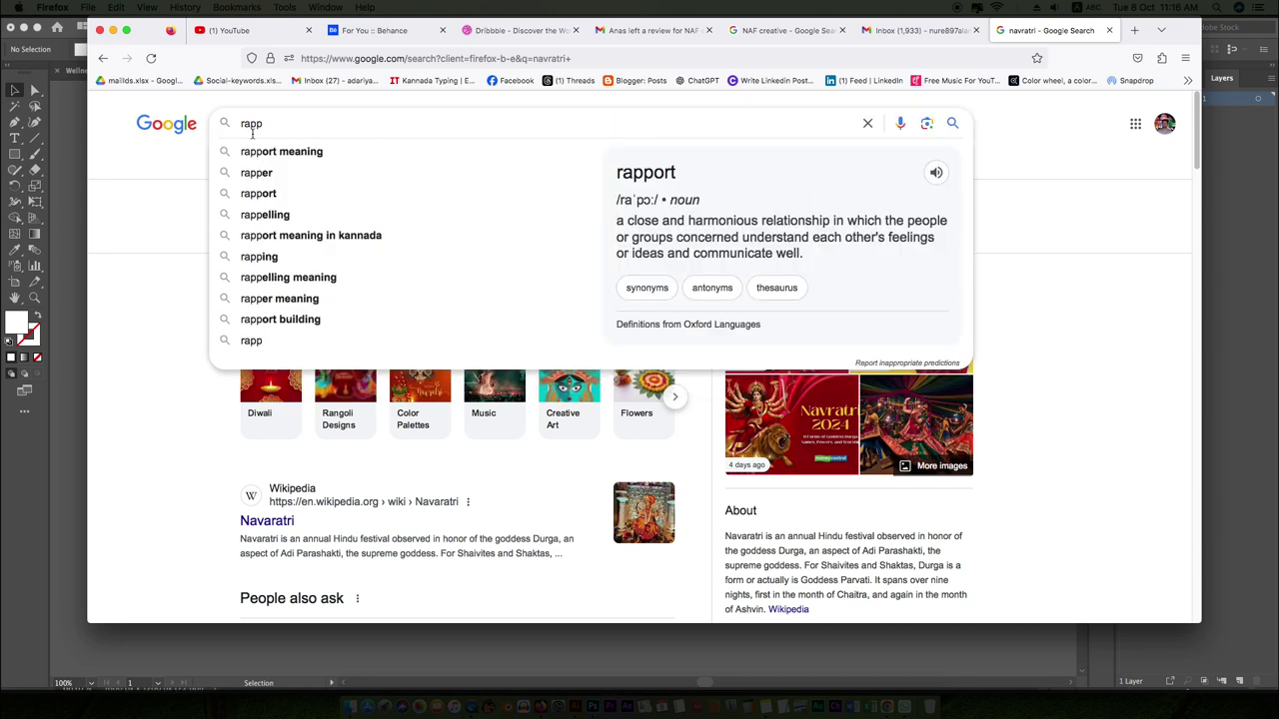
{"action": "type", "text": "i"}
{"action": "key", "text": "BackSpace"}
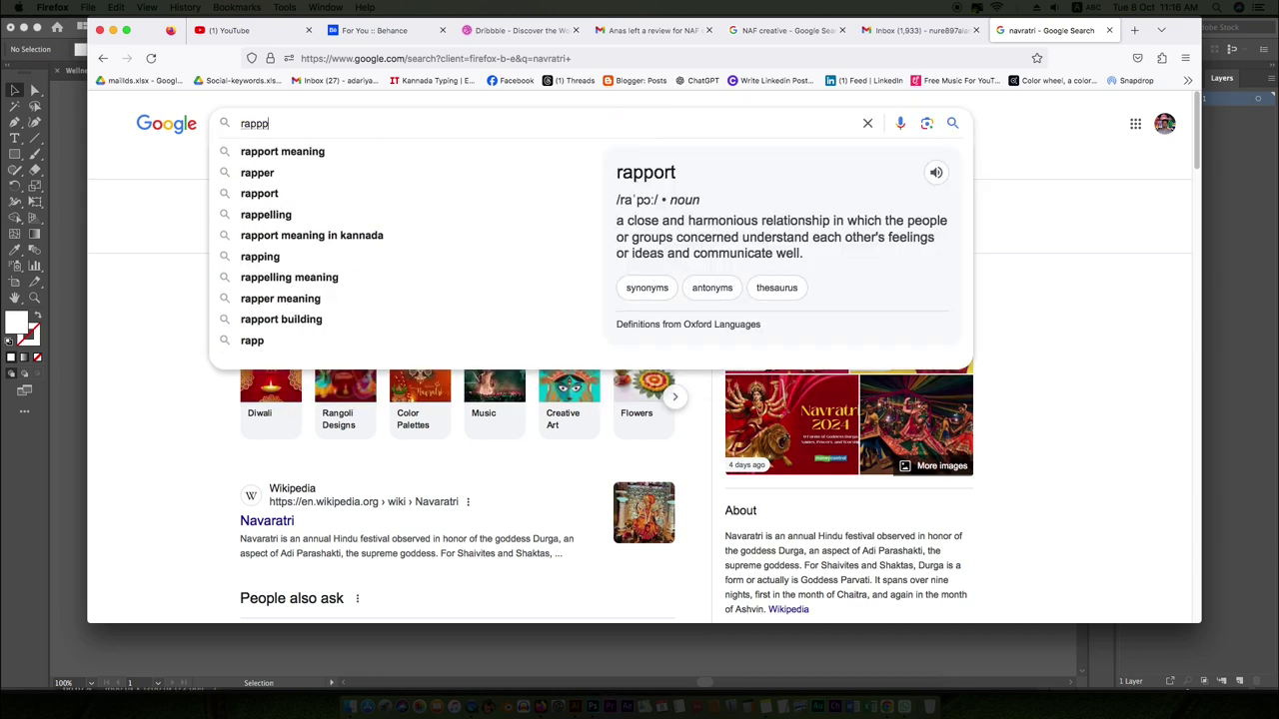
{"action": "type", "text": "ito"}
{"action": "key", "text": "Return"}
{"action": "left_click", "coordinate": [316, 337]}
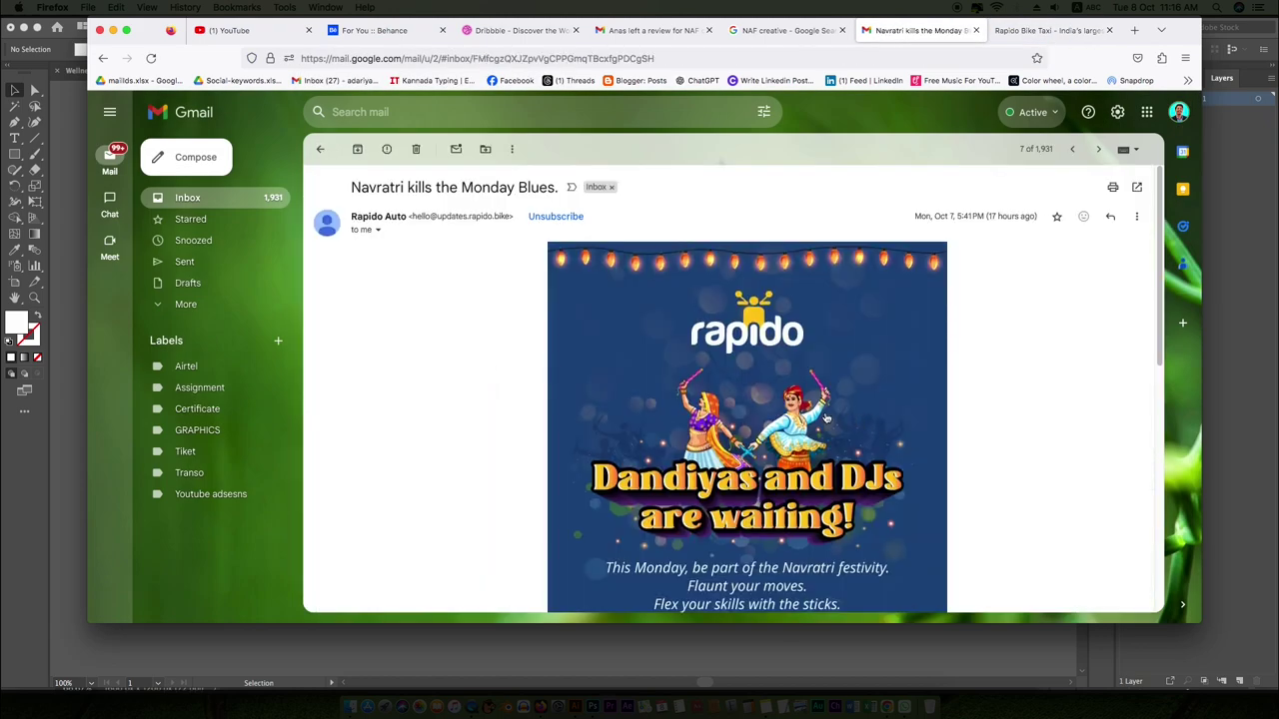
{"action": "scroll", "coordinate": [860, 412], "scroll_direction": "down", "scroll_amount": 3}
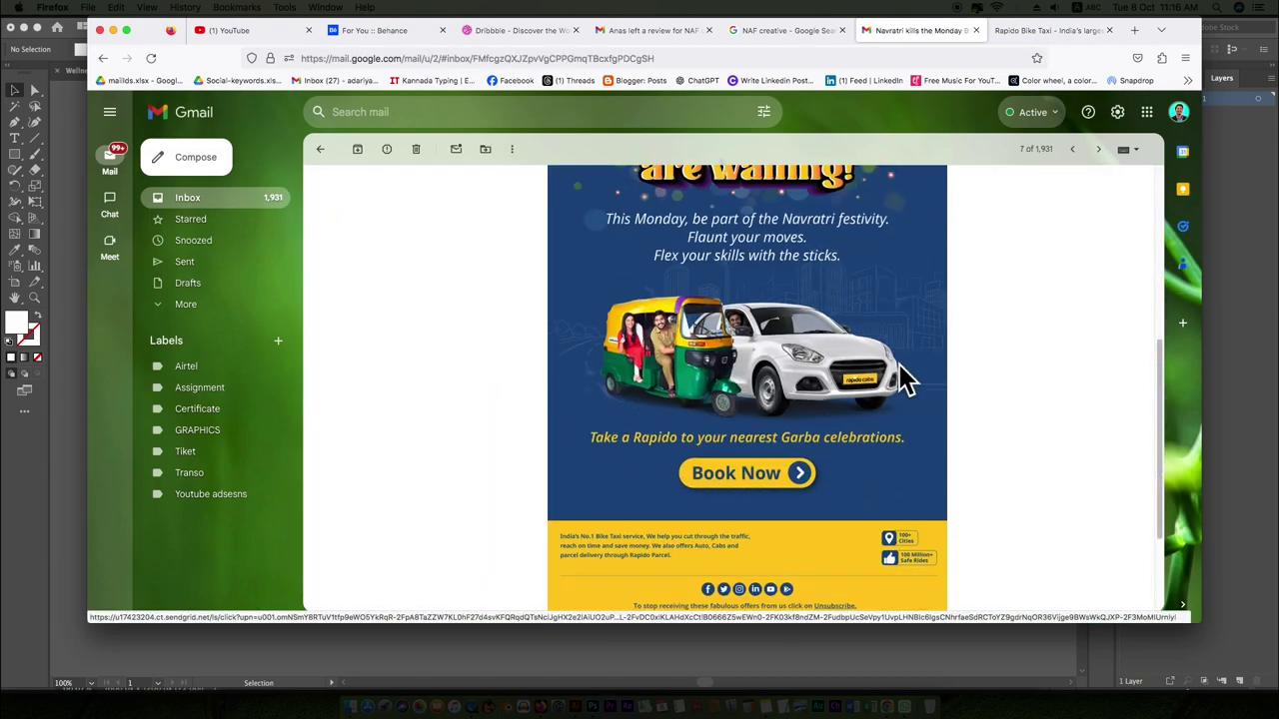
{"action": "scroll", "coordinate": [799, 294], "scroll_direction": "up", "scroll_amount": 3}
Copy the Rapido Navratri poster image and paste it
{"action": "right_click", "coordinate": [742, 316]}
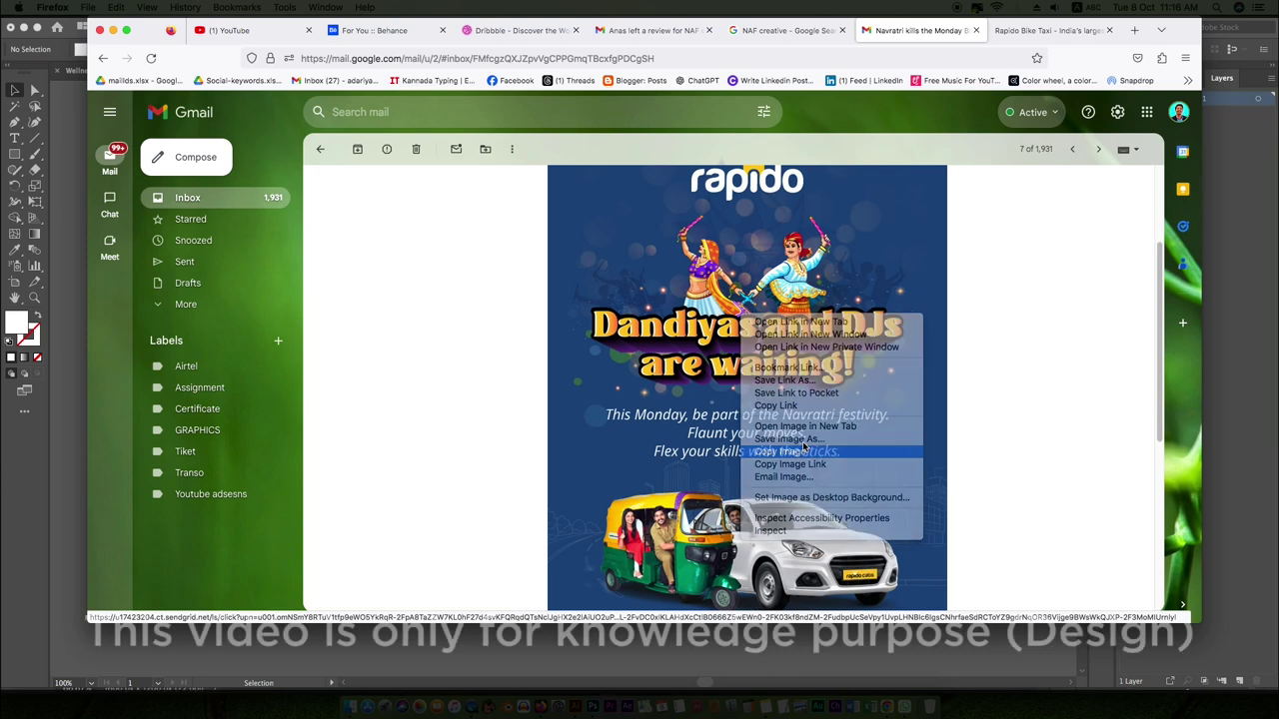
{"action": "left_click", "coordinate": [803, 449]}
{"action": "key", "text": "ctrl+v"}
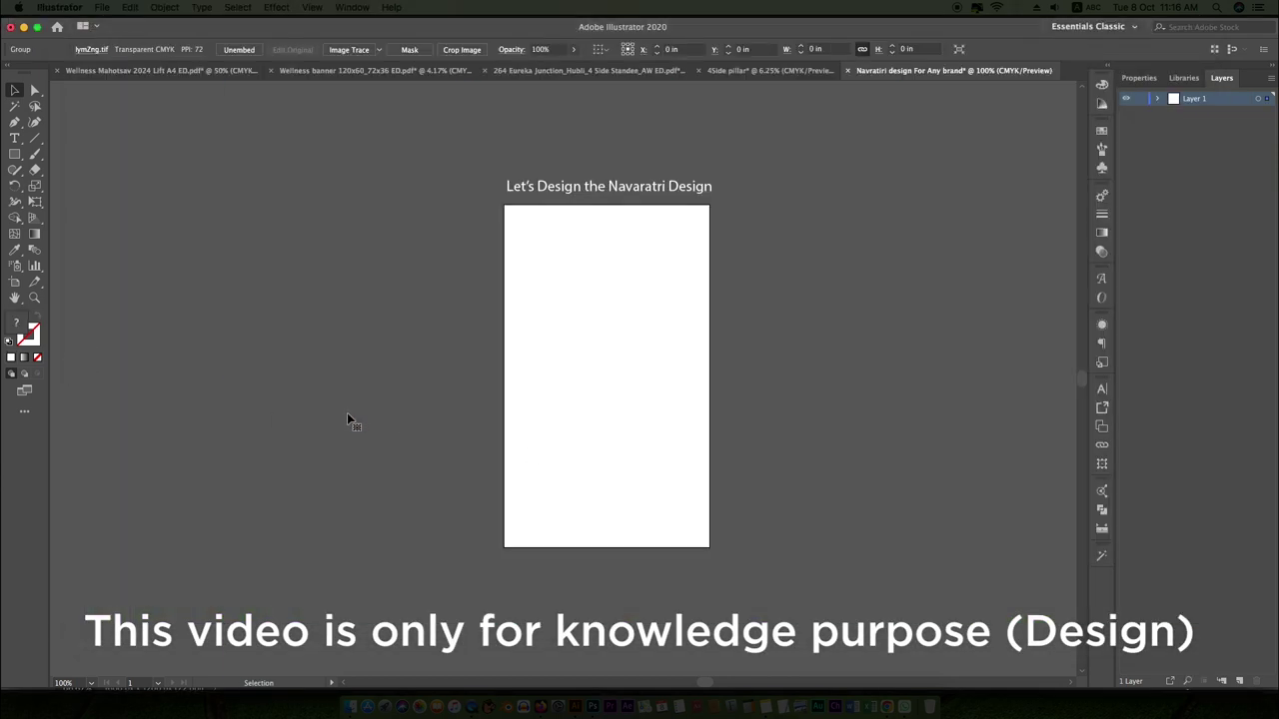
Scale down the pasted Rapido poster and move it left of the artboard
{"action": "left_click_drag", "start_coordinate": [897, 377], "coordinate": [614, 398]}
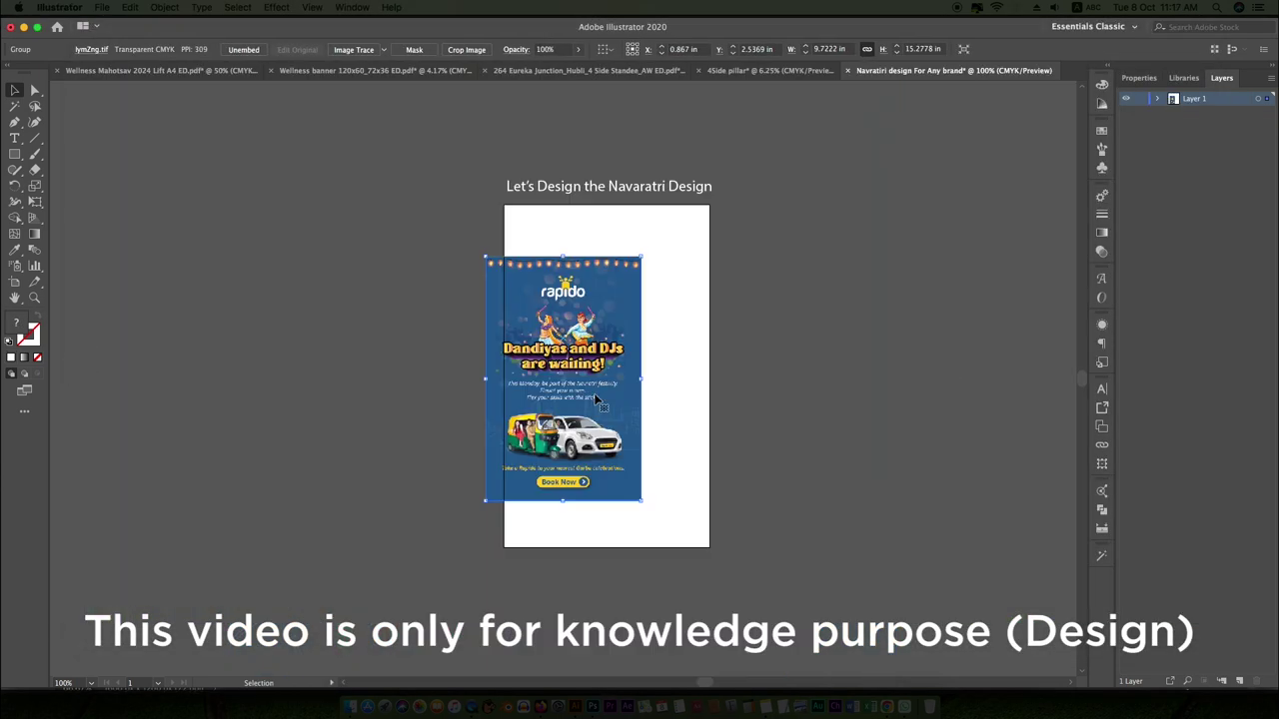
{"action": "left_click_drag", "start_coordinate": [407, 379], "coordinate": [407, 380]}
{"action": "scroll", "coordinate": [406, 380], "scroll_direction": "up", "scroll_amount": 5}
{"action": "scroll", "coordinate": [567, 342], "scroll_direction": "down", "scroll_amount": 5}
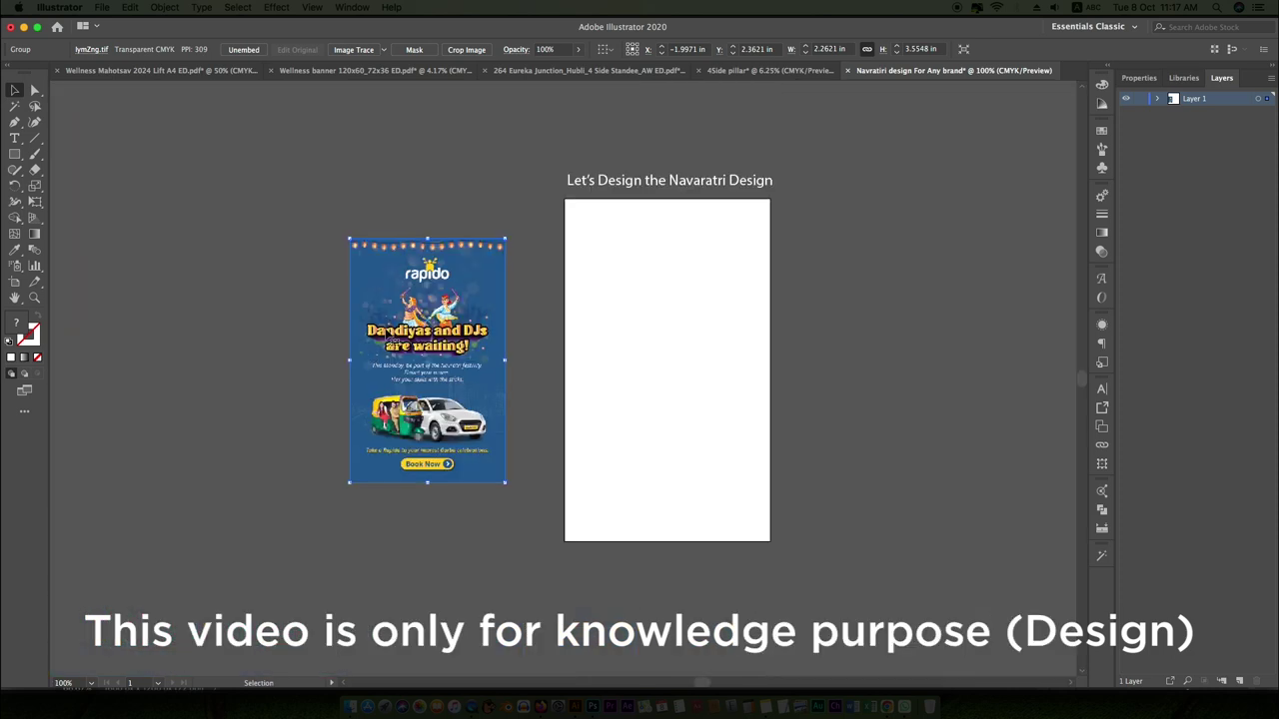
{"action": "left_click", "coordinate": [151, 277]}
Draw an orange radial-gradient rectangle over the artboard, resized to its width
{"action": "left_click", "coordinate": [15, 154]}
{"action": "left_click", "coordinate": [80, 151]}
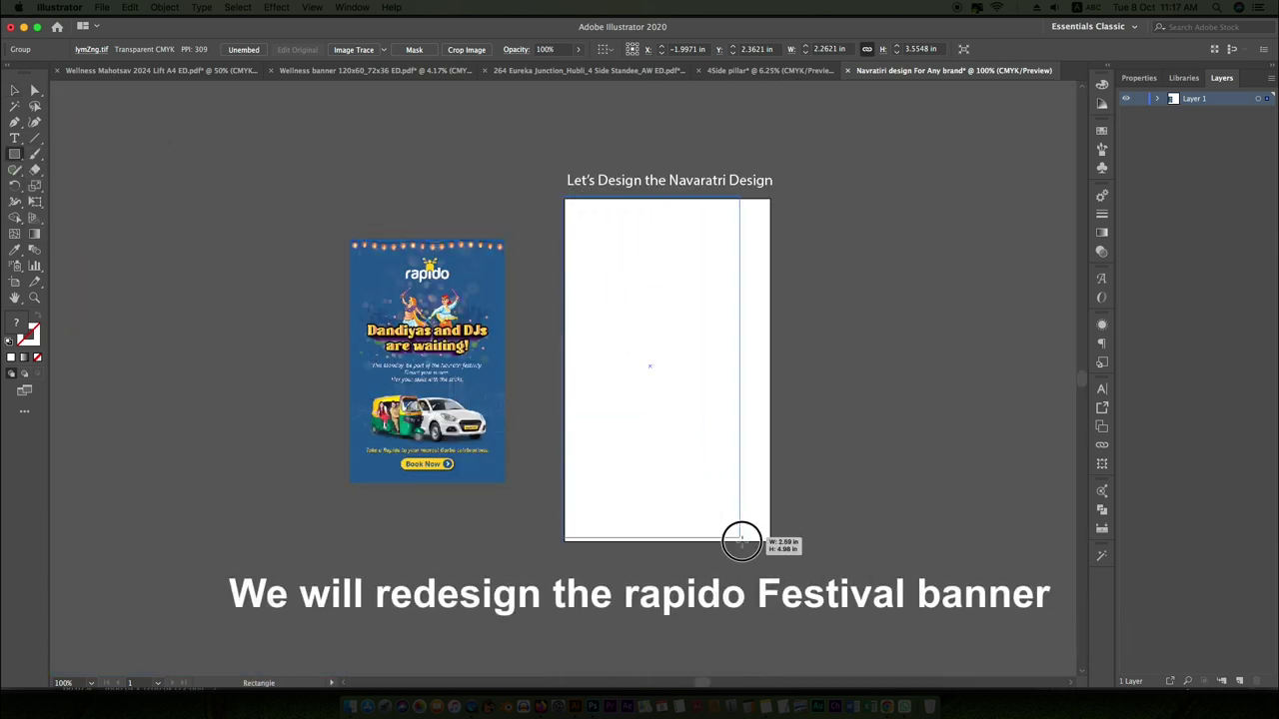
{"action": "left_click_drag", "start_coordinate": [773, 545], "coordinate": [774, 545]}
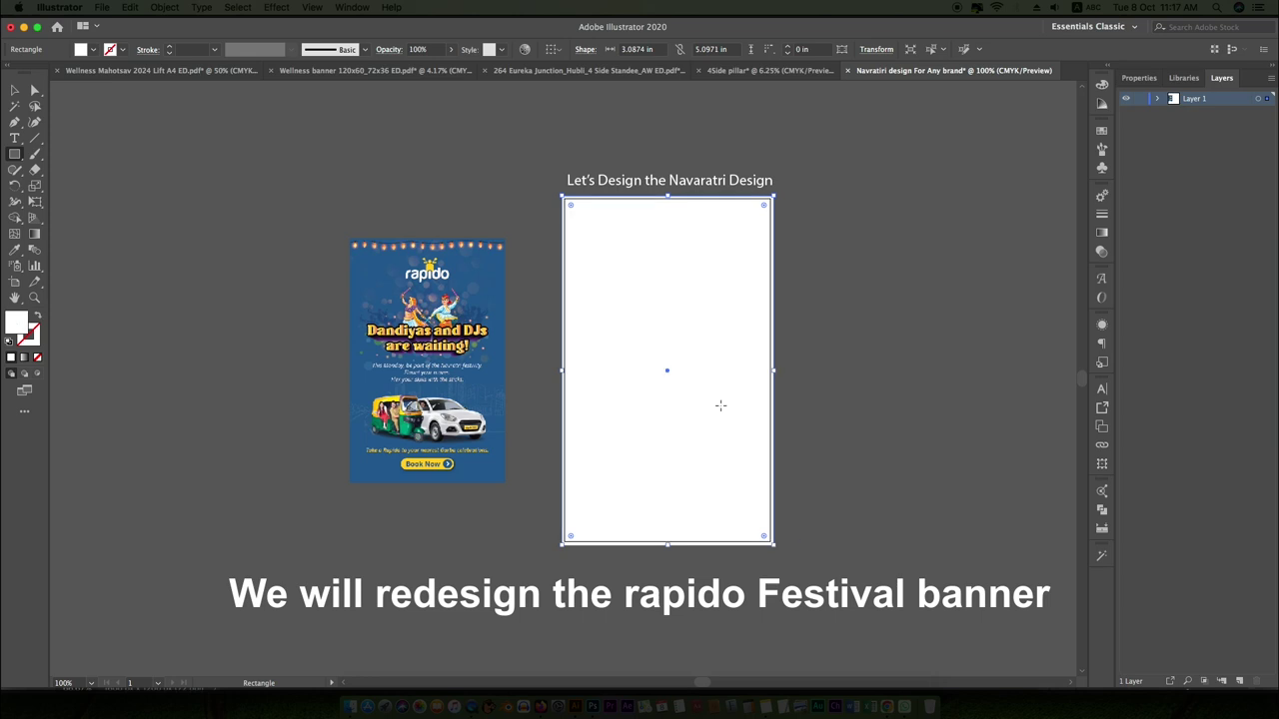
{"action": "left_click_drag", "start_coordinate": [348, 380], "coordinate": [565, 371]}
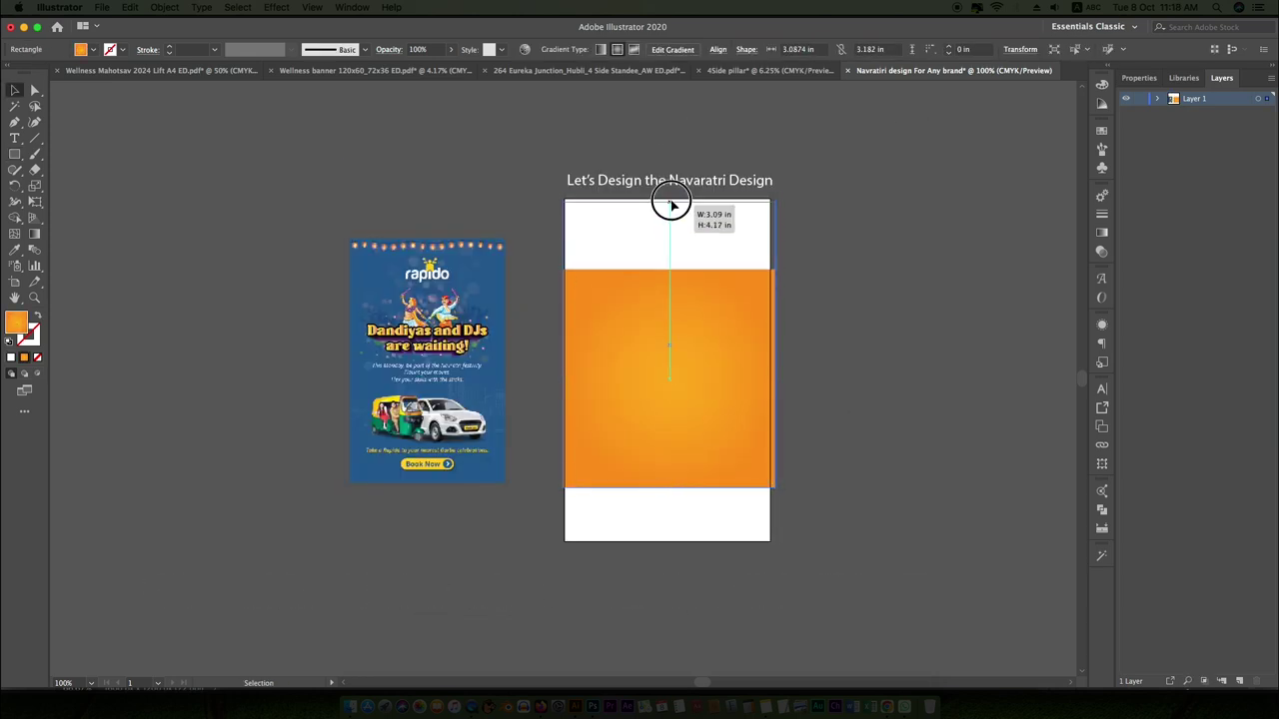
Align the gradient rectangle's top and left edges with the artboard
{"action": "left_click_drag", "start_coordinate": [672, 203], "coordinate": [671, 200]}
{"action": "scroll", "coordinate": [666, 408], "scroll_direction": "up", "scroll_amount": 2}
{"action": "left_click_drag", "start_coordinate": [457, 224], "coordinate": [456, 224]}
{"action": "scroll", "coordinate": [565, 148], "scroll_direction": "down", "scroll_amount": 2}
{"action": "scroll", "coordinate": [565, 148], "scroll_direction": "up", "scroll_amount": 2}
{"action": "scroll", "coordinate": [565, 148], "scroll_direction": "down", "scroll_amount": 2}
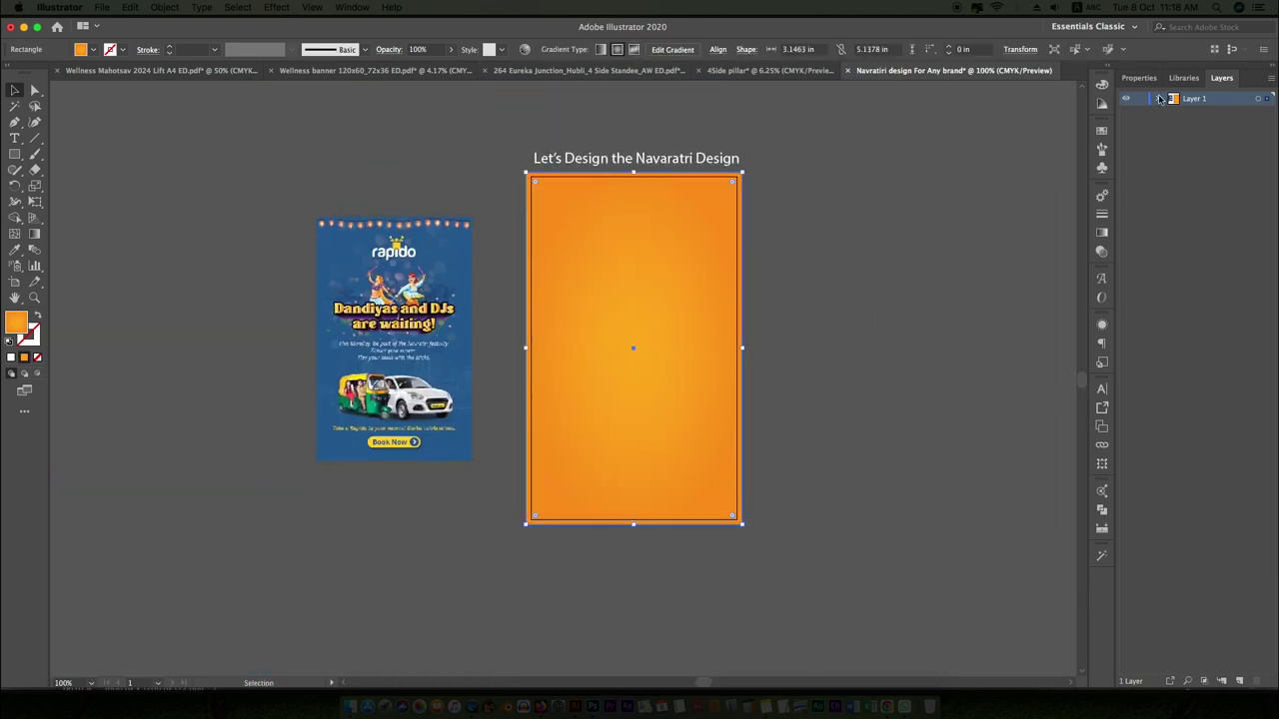
{"action": "left_click", "coordinate": [759, 310]}
{"action": "scroll", "coordinate": [400, 320], "scroll_direction": "up", "scroll_amount": 1}
{"action": "key", "text": "super+Tab"}
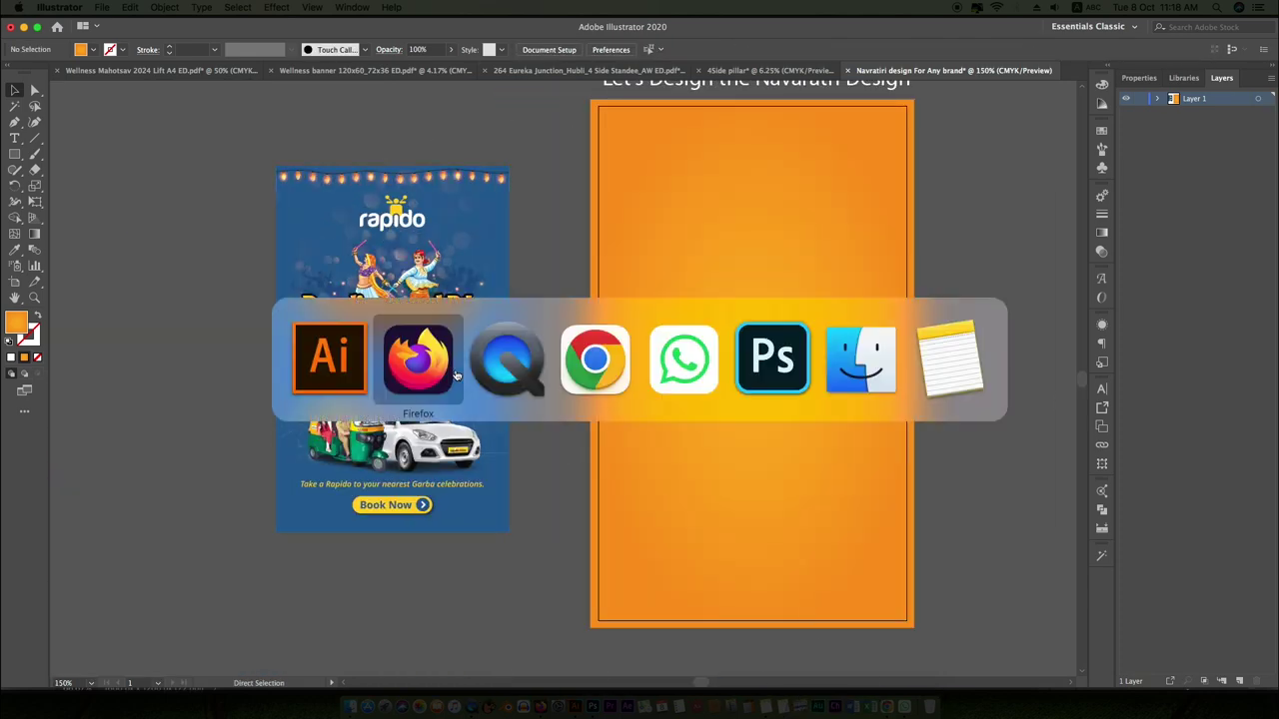
Search 'rapido logo png' and save the first logo as images.png in Downloads
{"action": "type", "text": "rapido logo"}
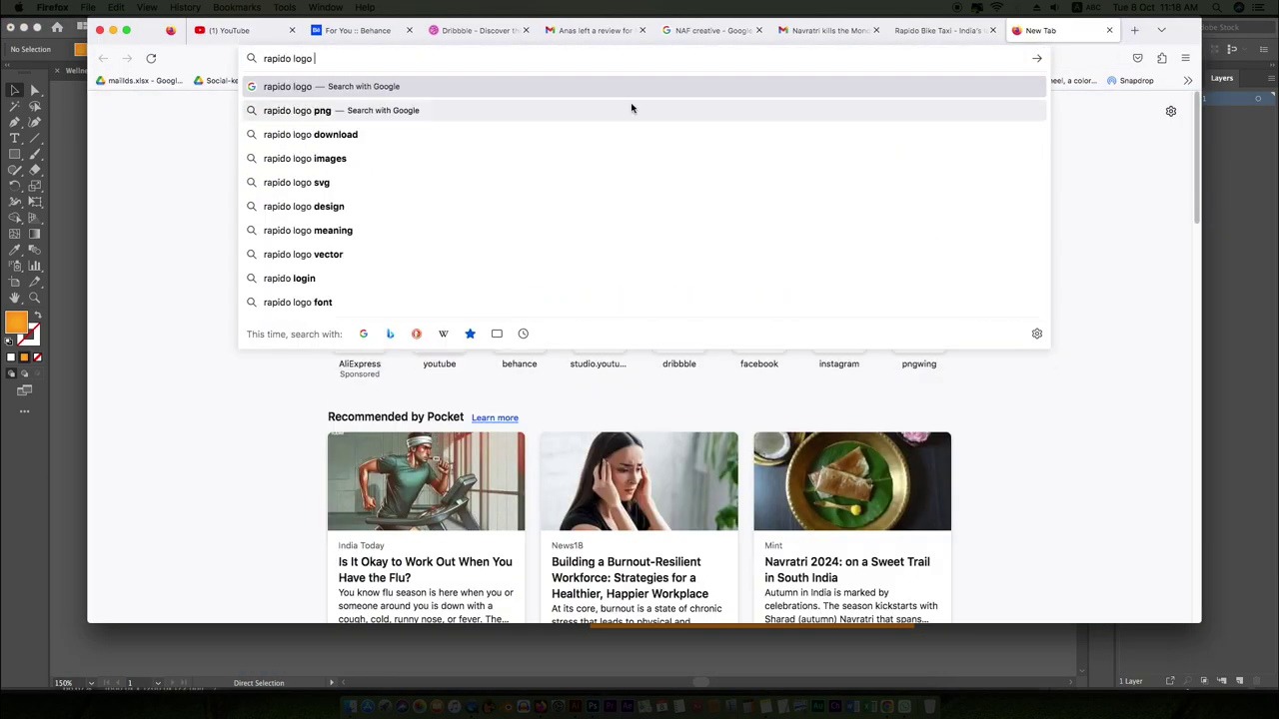
{"action": "left_click", "coordinate": [632, 110]}
{"action": "left_click", "coordinate": [308, 300]}
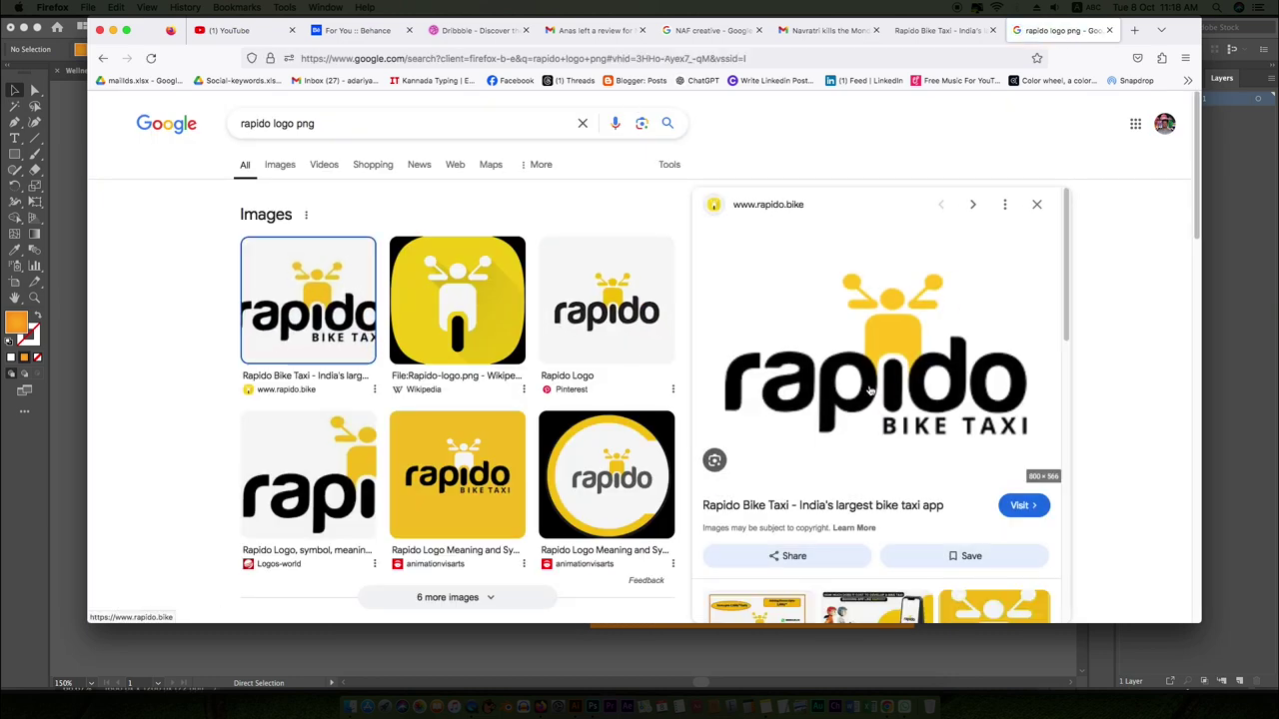
{"action": "right_click", "coordinate": [883, 386]}
{"action": "scroll", "coordinate": [499, 430], "scroll_direction": "down", "scroll_amount": 3}
{"action": "scroll", "coordinate": [469, 315], "scroll_direction": "up", "scroll_amount": 3}
{"action": "right_click", "coordinate": [857, 278]}
{"action": "left_click", "coordinate": [902, 407]}
{"action": "left_click", "coordinate": [997, 547]}
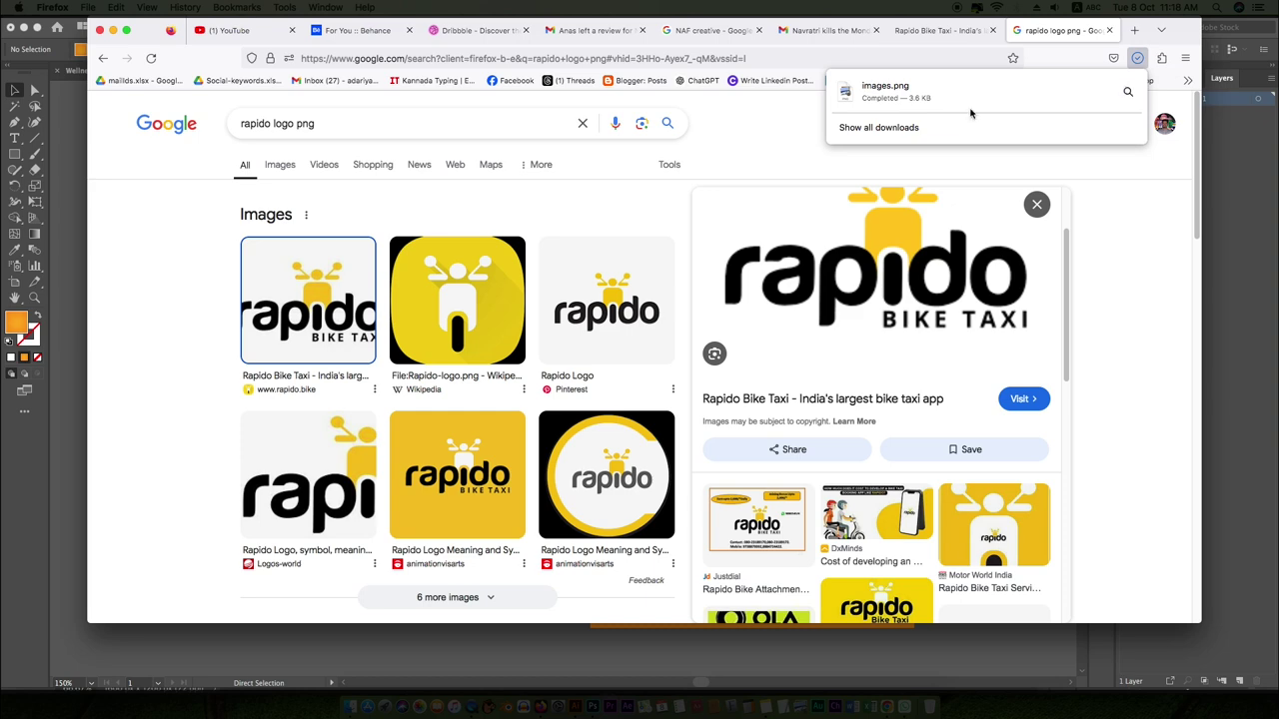
{"action": "left_click", "coordinate": [68, 369]}
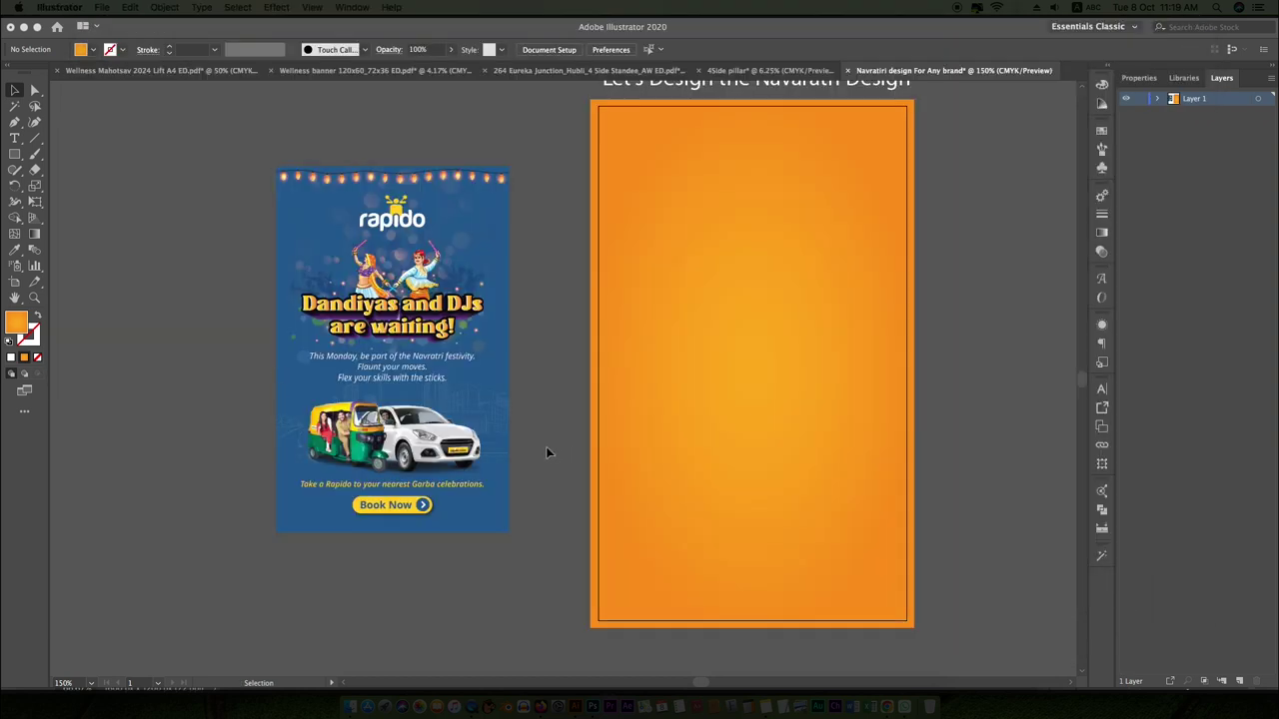
Embed the placed Rapido logo and image-trace it into full-colour shapes
{"action": "scroll", "coordinate": [543, 446], "scroll_direction": "left", "scroll_amount": 5}
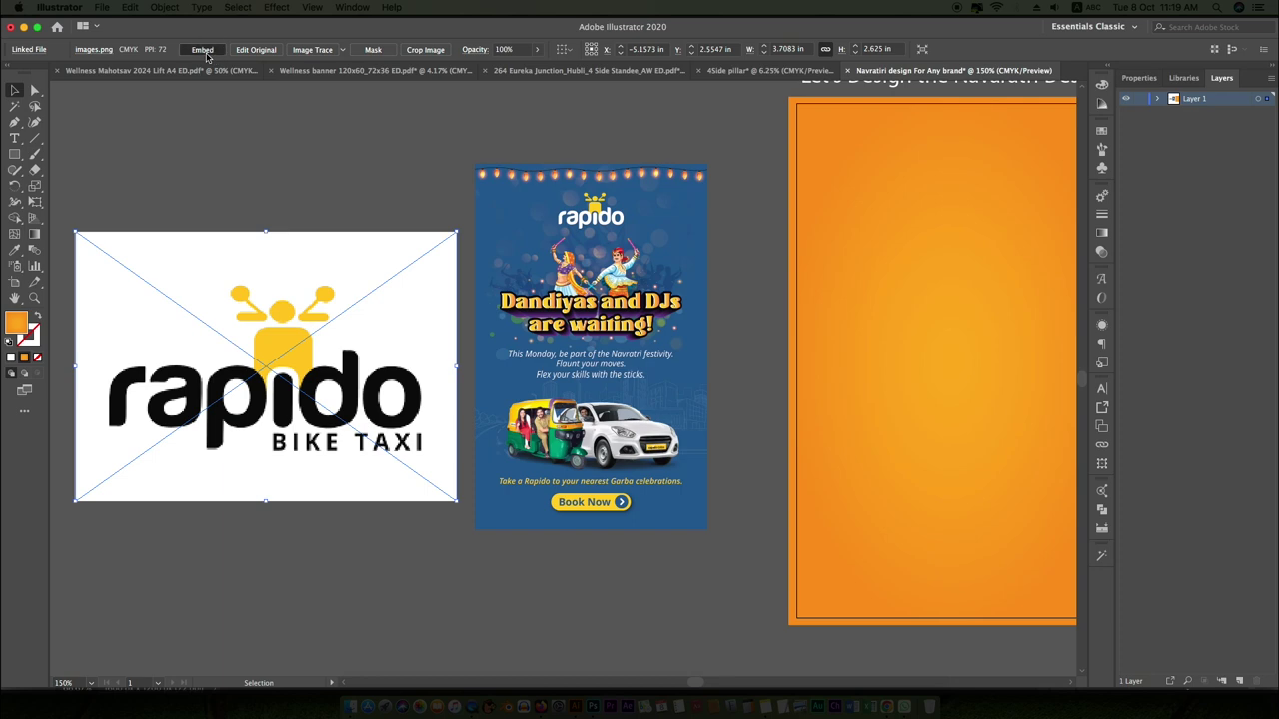
{"action": "left_click", "coordinate": [207, 56]}
{"action": "left_click", "coordinate": [1090, 470]}
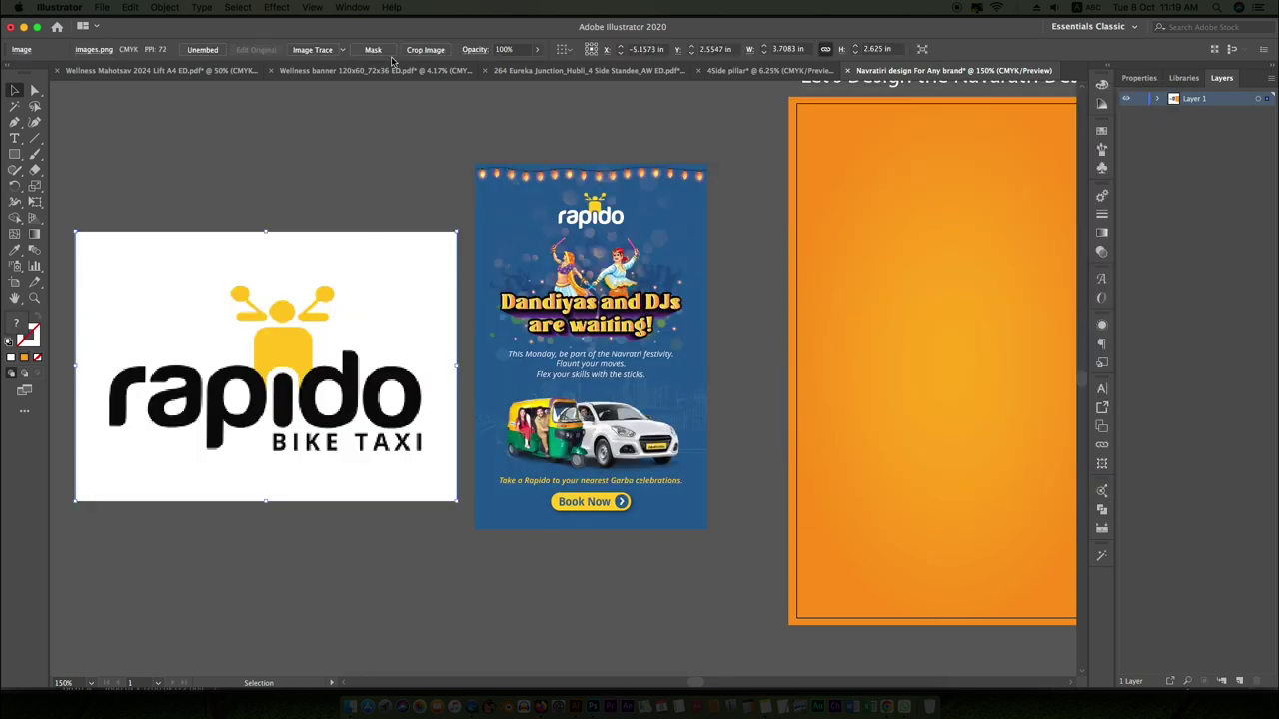
{"action": "left_click", "coordinate": [312, 49]}
{"action": "left_click", "coordinate": [130, 49]}
{"action": "left_click", "coordinate": [134, 100]}
{"action": "scroll", "coordinate": [300, 350], "scroll_direction": "up", "scroll_amount": 3}
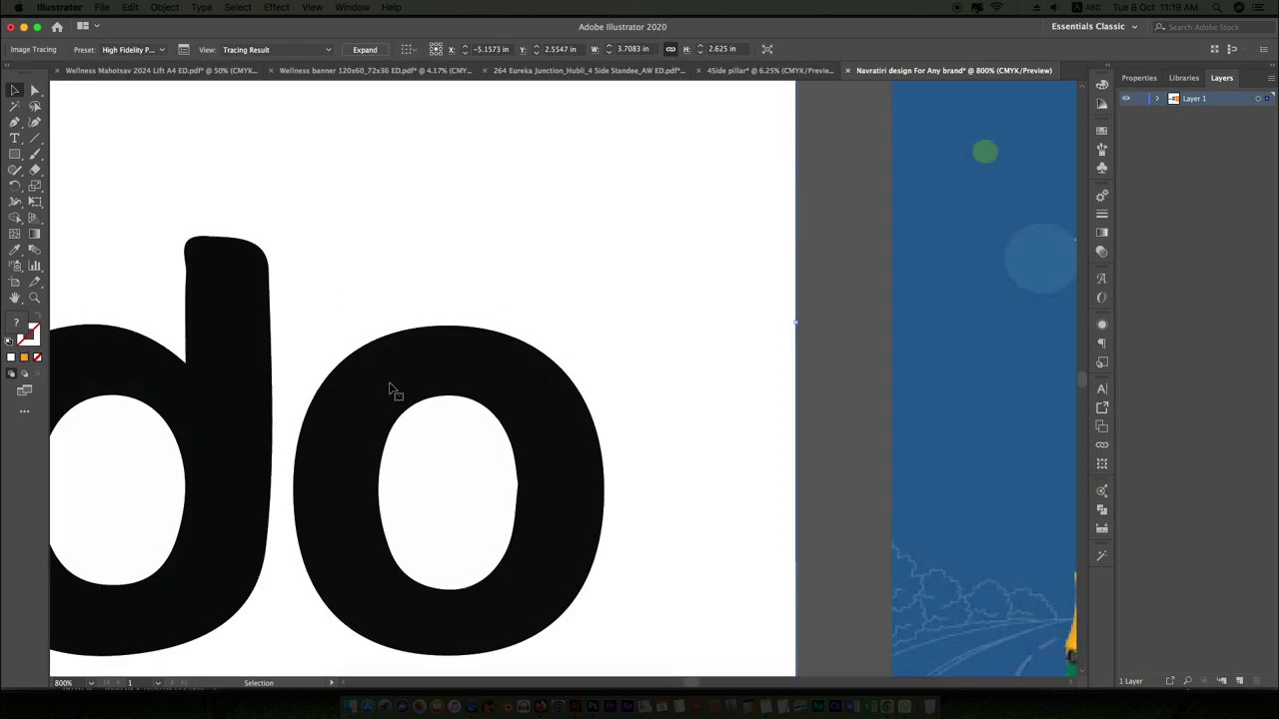
{"action": "scroll", "coordinate": [448, 191], "scroll_direction": "down", "scroll_amount": 3}
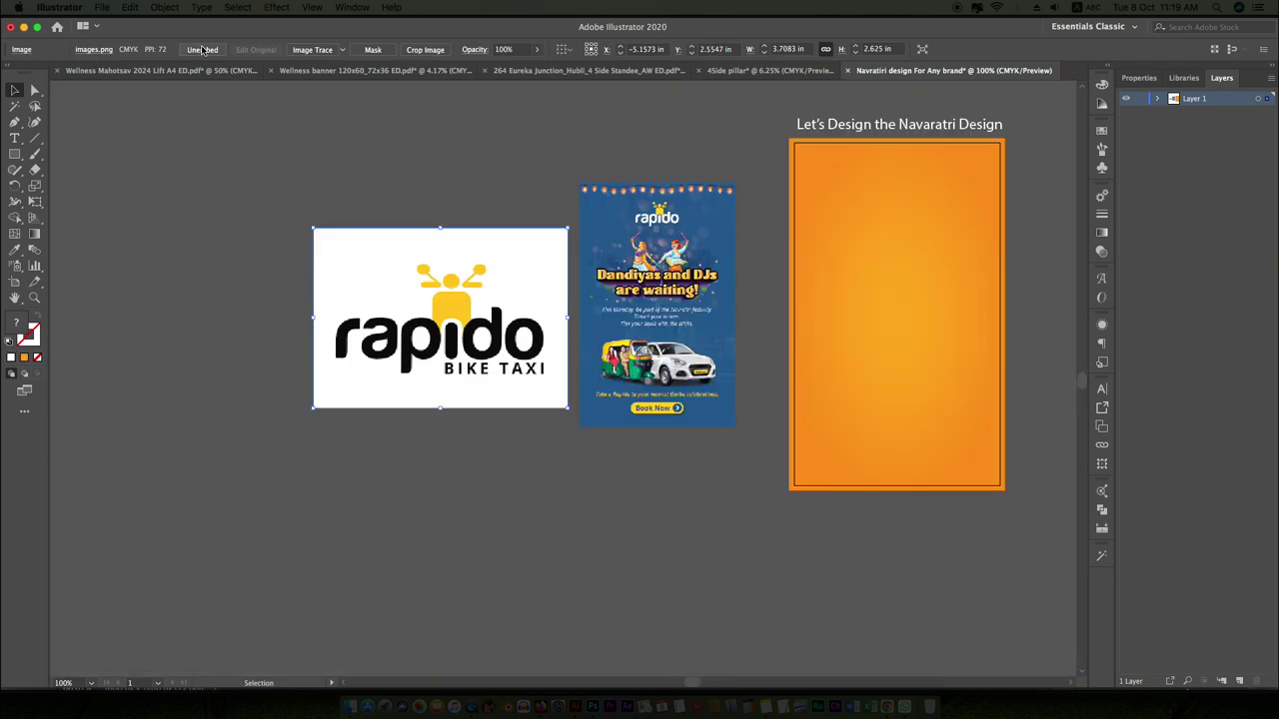
Unembed the logo as images.psd and open it in Photoshop 2020
{"action": "left_click", "coordinate": [203, 50]}
{"action": "left_click", "coordinate": [1142, 469]}
{"action": "left_click", "coordinate": [352, 706]}
{"action": "left_click", "coordinate": [601, 193]}
{"action": "right_click", "coordinate": [601, 193]}
{"action": "left_click", "coordinate": [821, 207]}
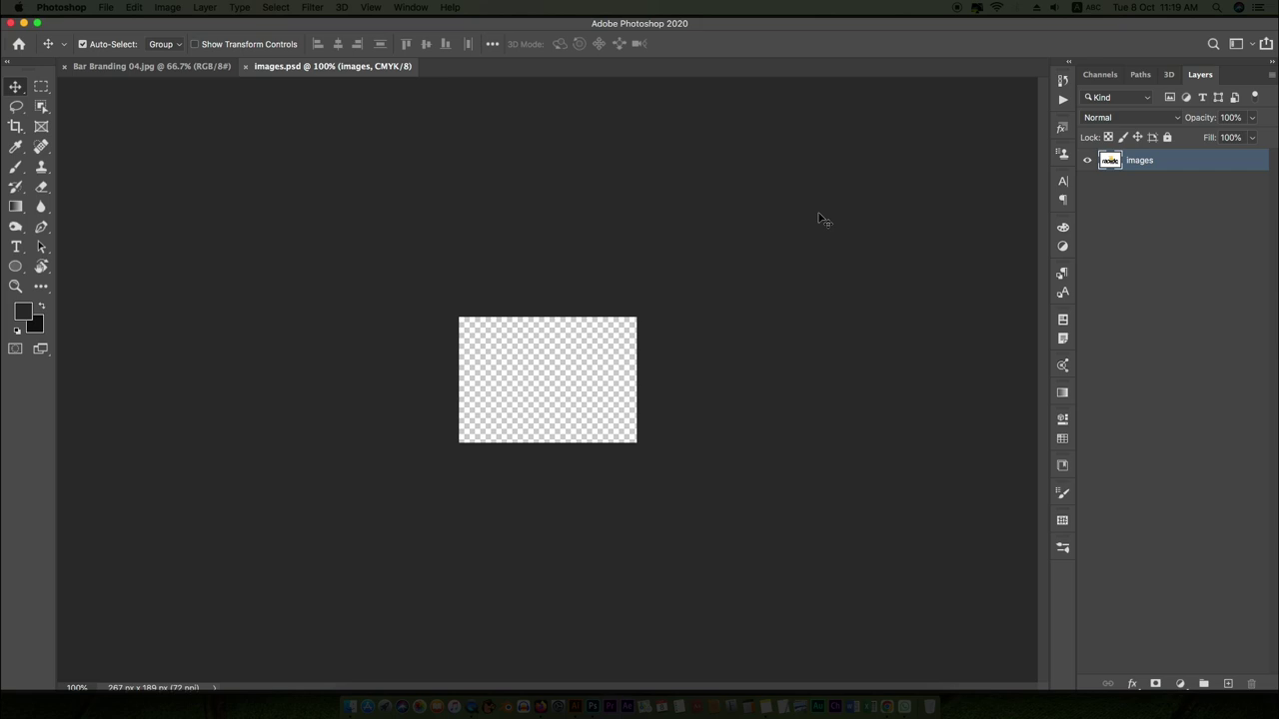
Select the logo's white background with Color Range and delete it
{"action": "left_click", "coordinate": [276, 7]}
{"action": "left_click", "coordinate": [299, 134]}
{"action": "left_click", "coordinate": [620, 345]}
{"action": "key", "text": "Return"}
Hide the images copy layer and save, replacing the existing images.psd
{"action": "left_click", "coordinate": [1087, 181]}
{"action": "right_click", "coordinate": [1147, 162]}
{"action": "key", "text": "Escape"}
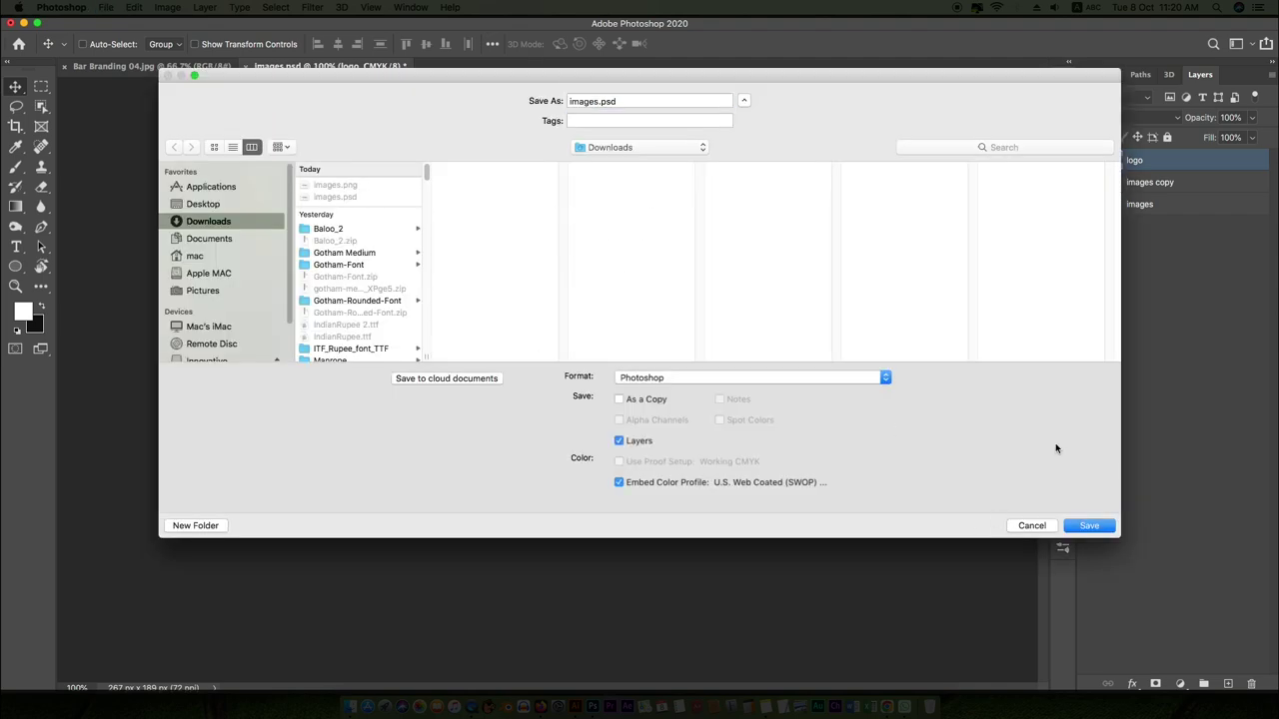
{"action": "left_click", "coordinate": [1090, 525]}
{"action": "left_click", "coordinate": [742, 162]}
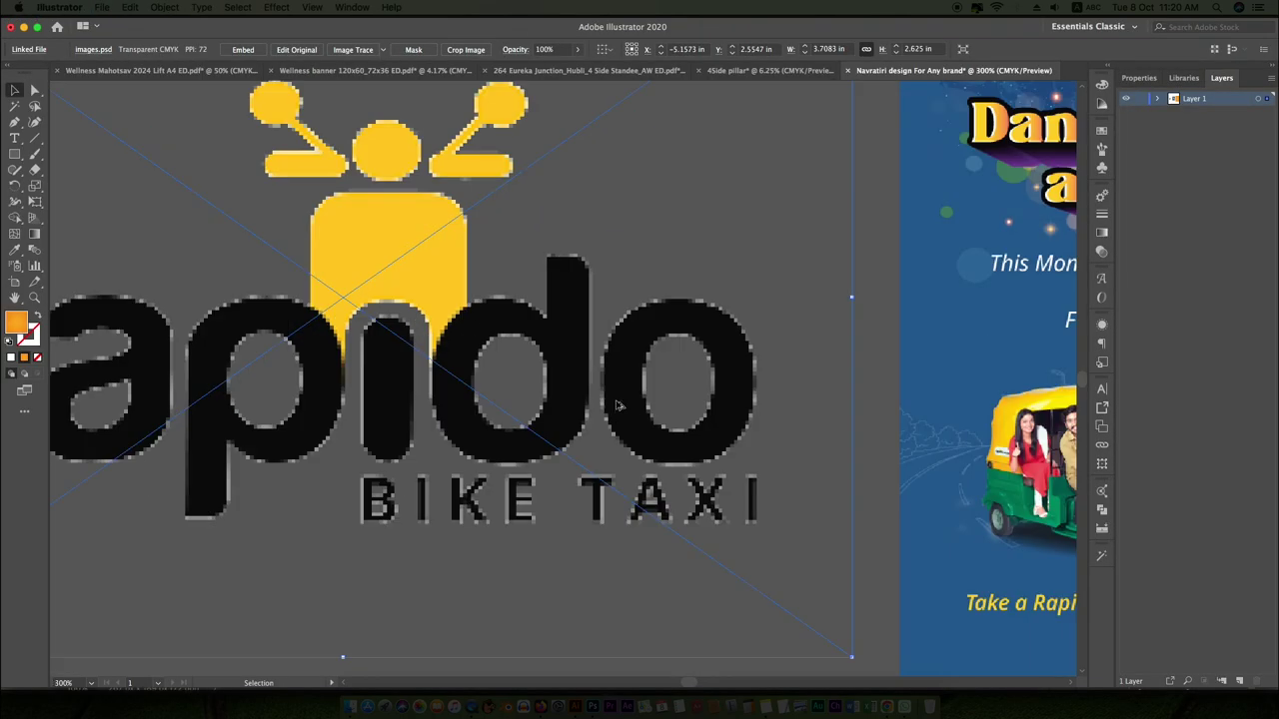
{"action": "key", "text": "super+0"}
Move the transparent Rapido logo onto the orange artboard
{"action": "mouse_move", "coordinate": [557, 371]}
{"action": "left_mouse_down"}
{"action": "mouse_move", "coordinate": [876, 300]}
{"action": "mouse_move", "coordinate": [777, 331]}
{"action": "left_mouse_up"}
{"action": "scroll", "coordinate": [876, 300], "scroll_direction": "up", "scroll_amount": 5}
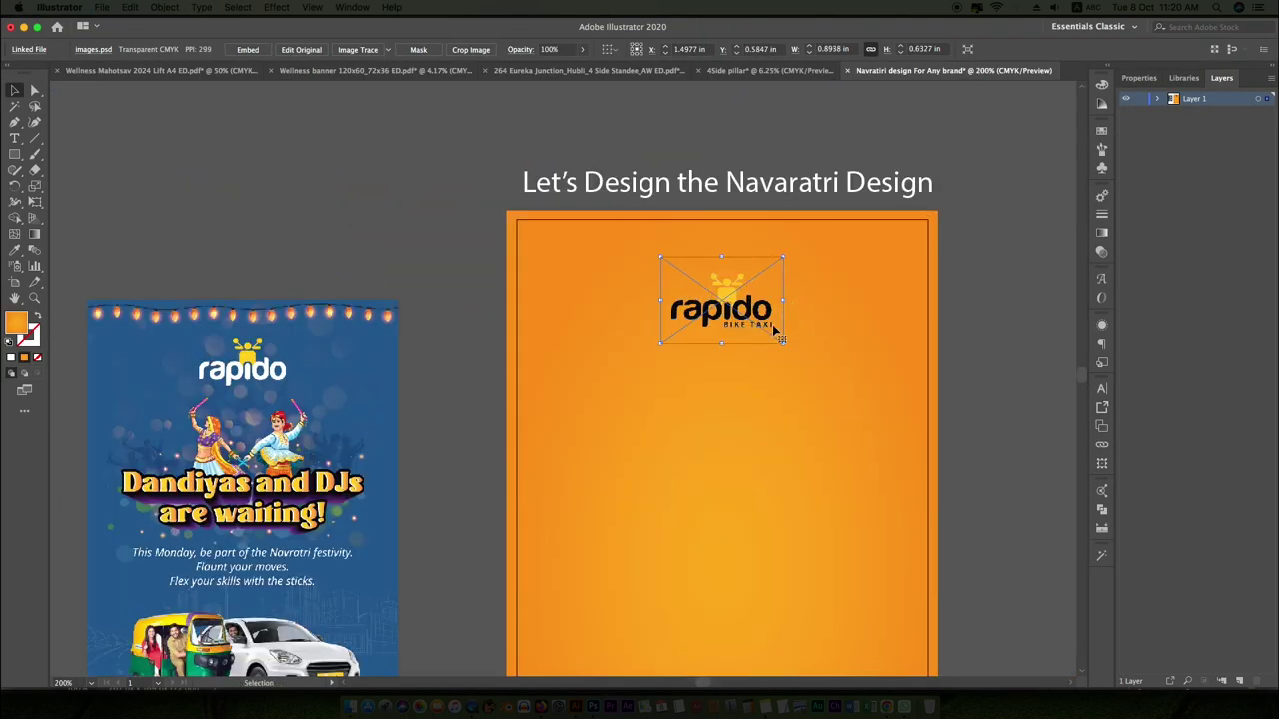
{"action": "scroll", "coordinate": [783, 341], "scroll_direction": "down", "scroll_amount": 2}
{"action": "key", "text": "super+shift+a"}
{"action": "scroll", "coordinate": [725, 320], "scroll_direction": "up", "scroll_amount": 1}
{"action": "scroll", "coordinate": [306, 599], "scroll_direction": "up", "scroll_amount": 2}
Type 'Take a Papido to your nearest Garba celebratiosn' and position it near the artboard bottom
{"action": "key", "text": "t"}
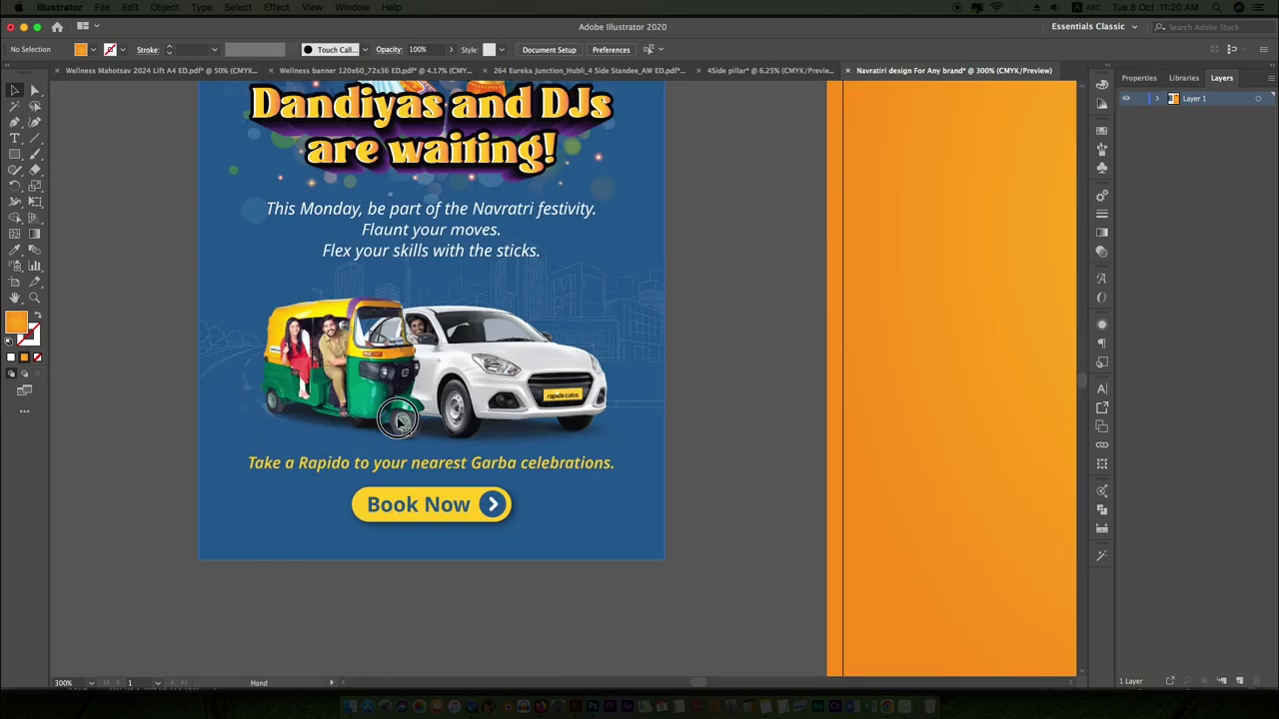
{"action": "left_click", "coordinate": [416, 600]}
{"action": "type", "text": "Tak"}
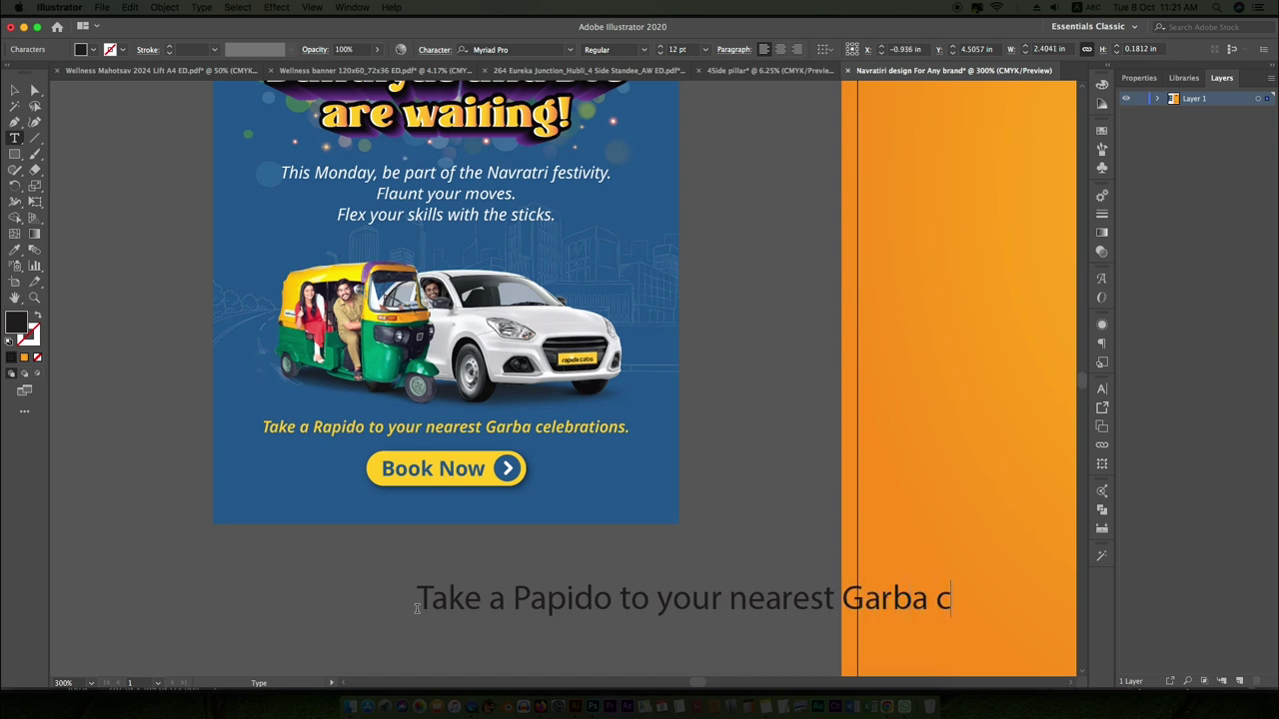
{"action": "type", "text": "tiosn"}
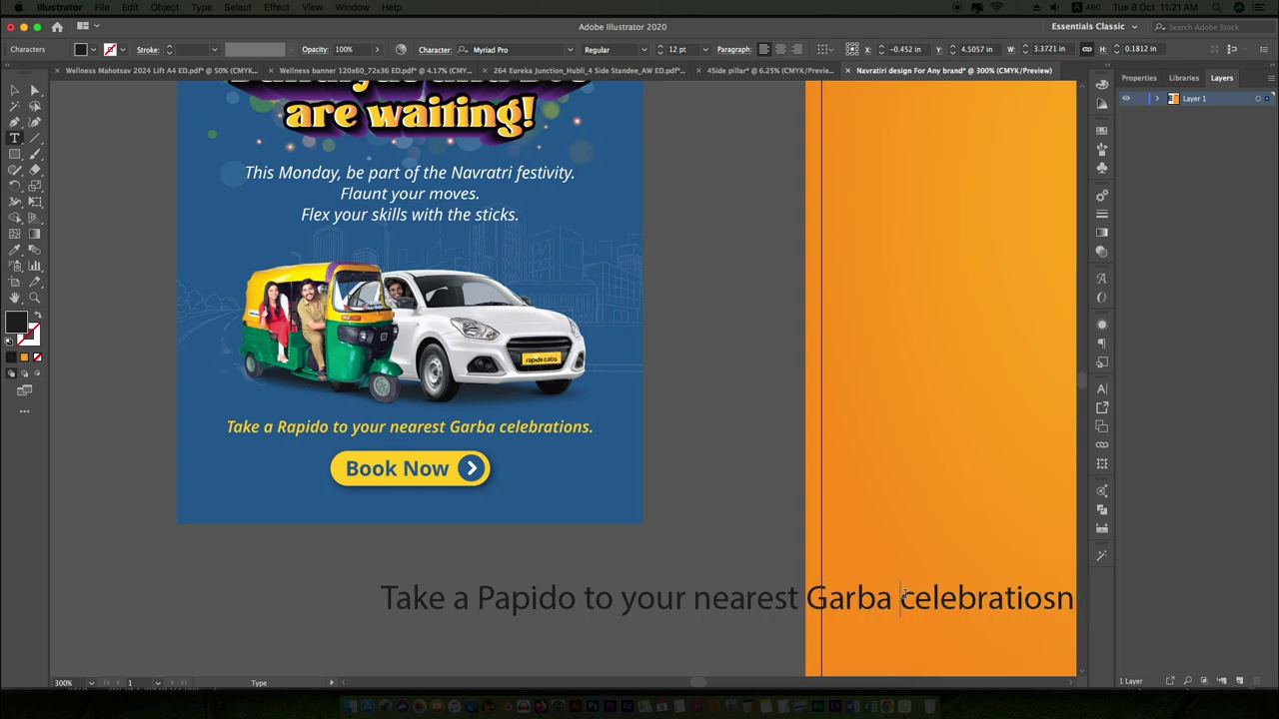
{"action": "key", "text": "Escape"}
{"action": "left_click_drag", "start_coordinate": [904, 600], "coordinate": [645, 600]}
{"action": "scroll", "coordinate": [170, 220], "scroll_direction": "down", "scroll_amount": 2}
{"action": "left_click_drag", "start_coordinate": [300, 407], "coordinate": [675, 407]}
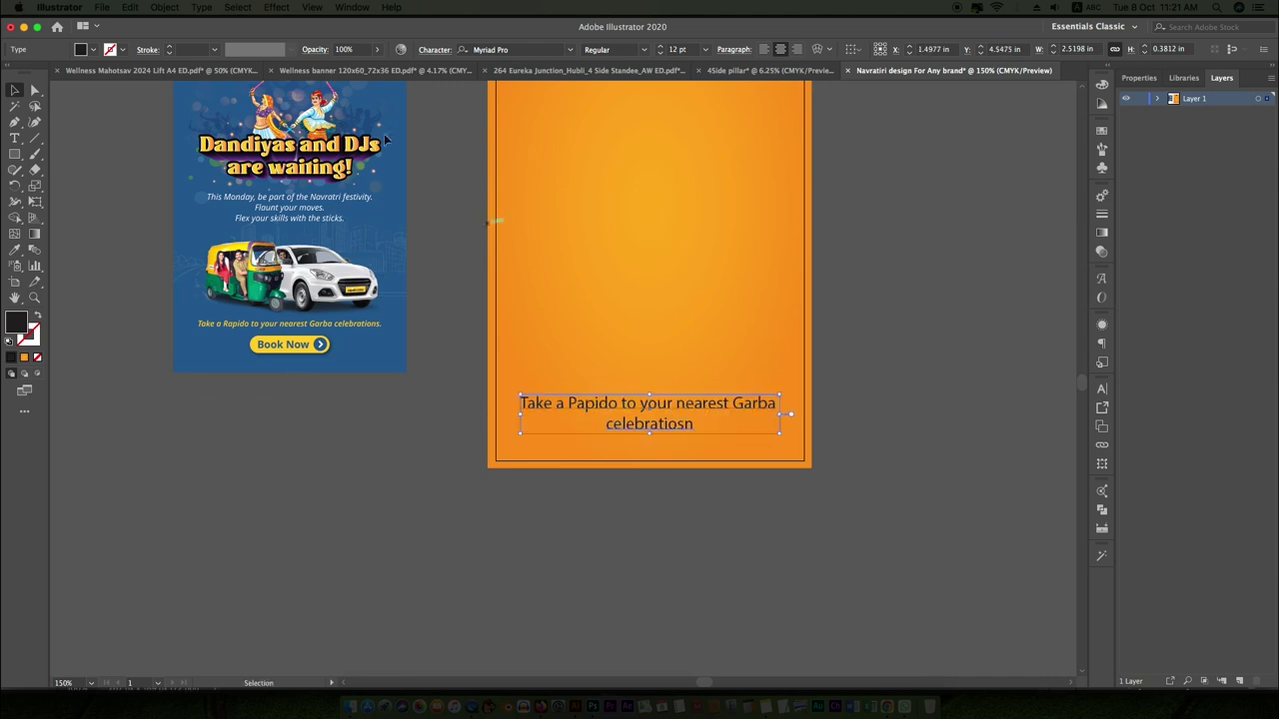
Make the tagline white and set it in Gotham Rounded Bold
{"action": "left_click", "coordinate": [86, 49]}
{"action": "left_click", "coordinate": [30, 72]}
{"action": "left_click", "coordinate": [510, 49]}
{"action": "type", "text": "go"}
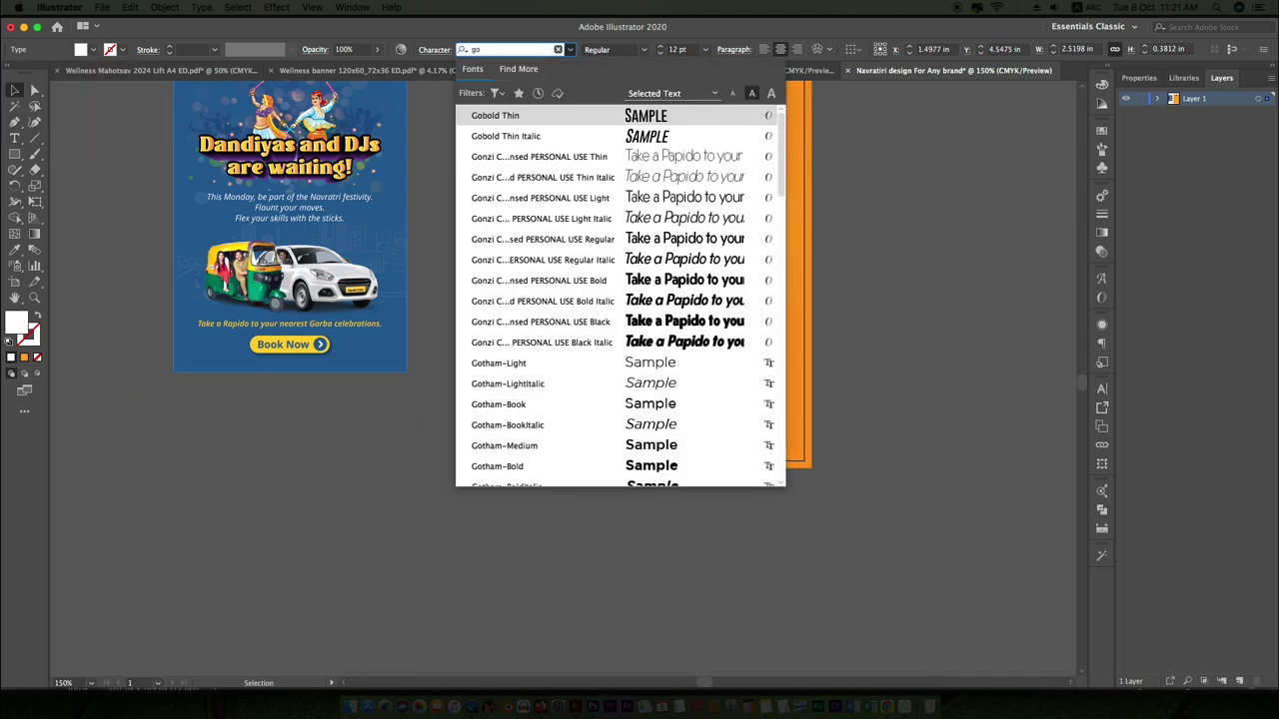
{"action": "left_click", "coordinate": [650, 465]}
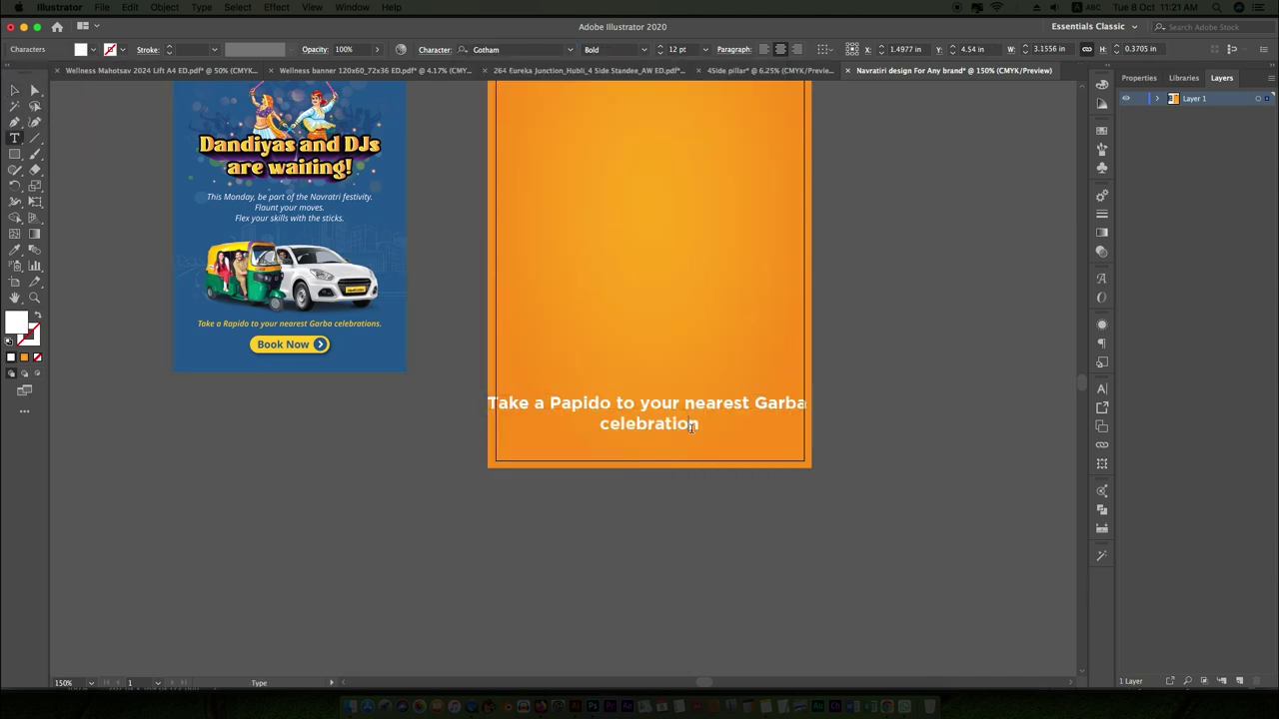
{"action": "type", "text": "s"}
{"action": "key", "text": "Escape"}
{"action": "type", "text": "r"}
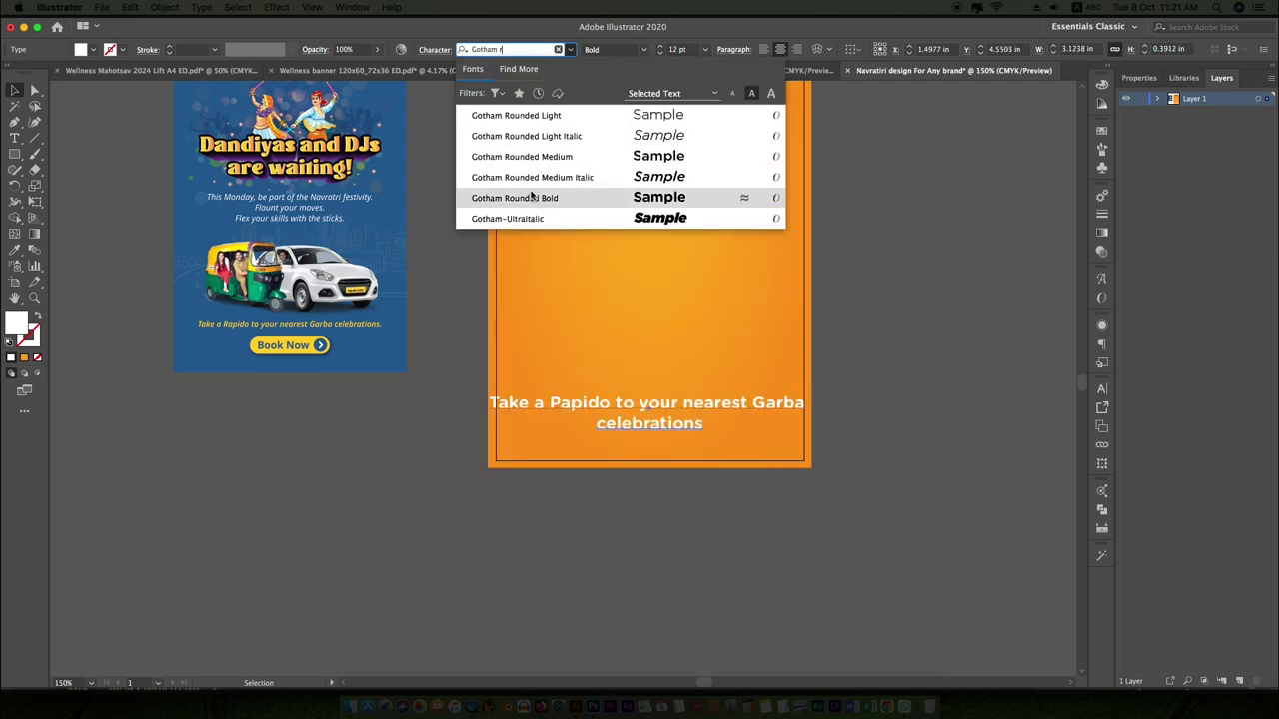
{"action": "left_click", "coordinate": [537, 198]}
{"action": "scroll", "coordinate": [677, 432], "scroll_direction": "up", "scroll_amount": 5}
Set 'Celebrations' in Enchanting Script Regular, capitalize it, and cut it from the tagline
{"action": "double_click", "coordinate": [578, 385]}
{"action": "left_click", "coordinate": [570, 49]}
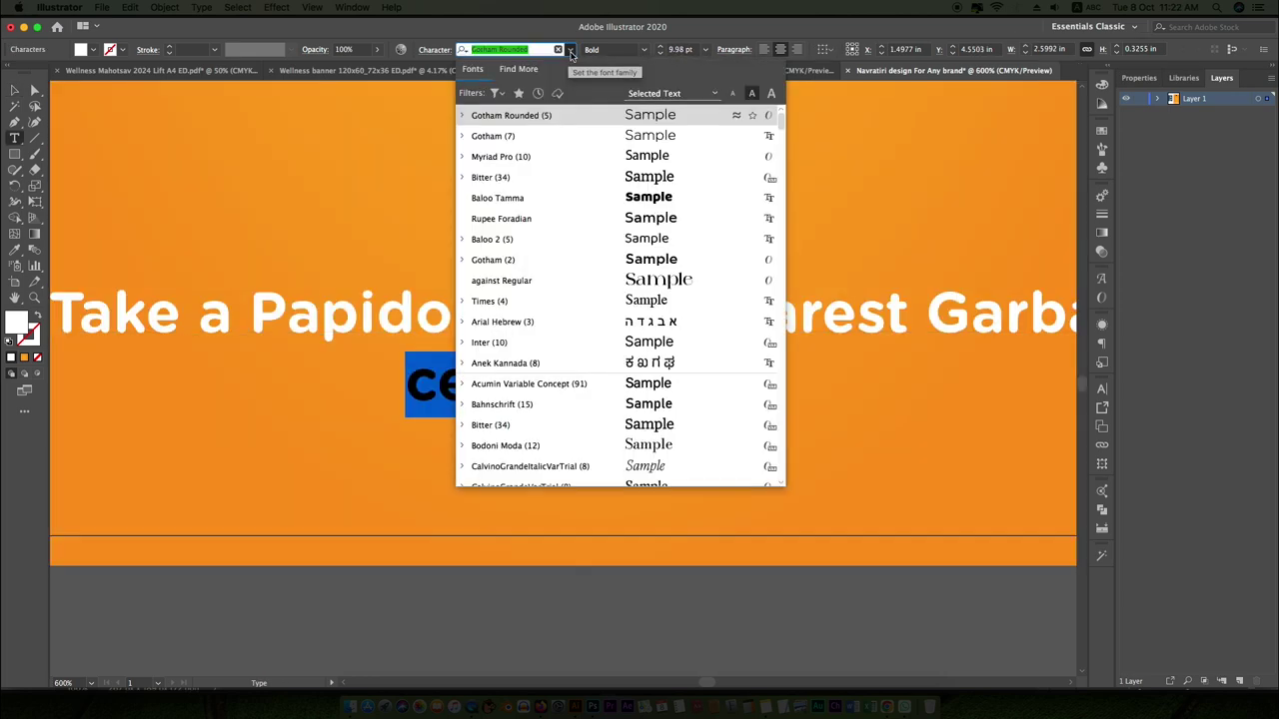
{"action": "scroll", "coordinate": [578, 368], "scroll_direction": "down", "scroll_amount": 10}
{"action": "scroll", "coordinate": [579, 369], "scroll_direction": "down", "scroll_amount": 10}
{"action": "scroll", "coordinate": [578, 369], "scroll_direction": "down", "scroll_amount": 10}
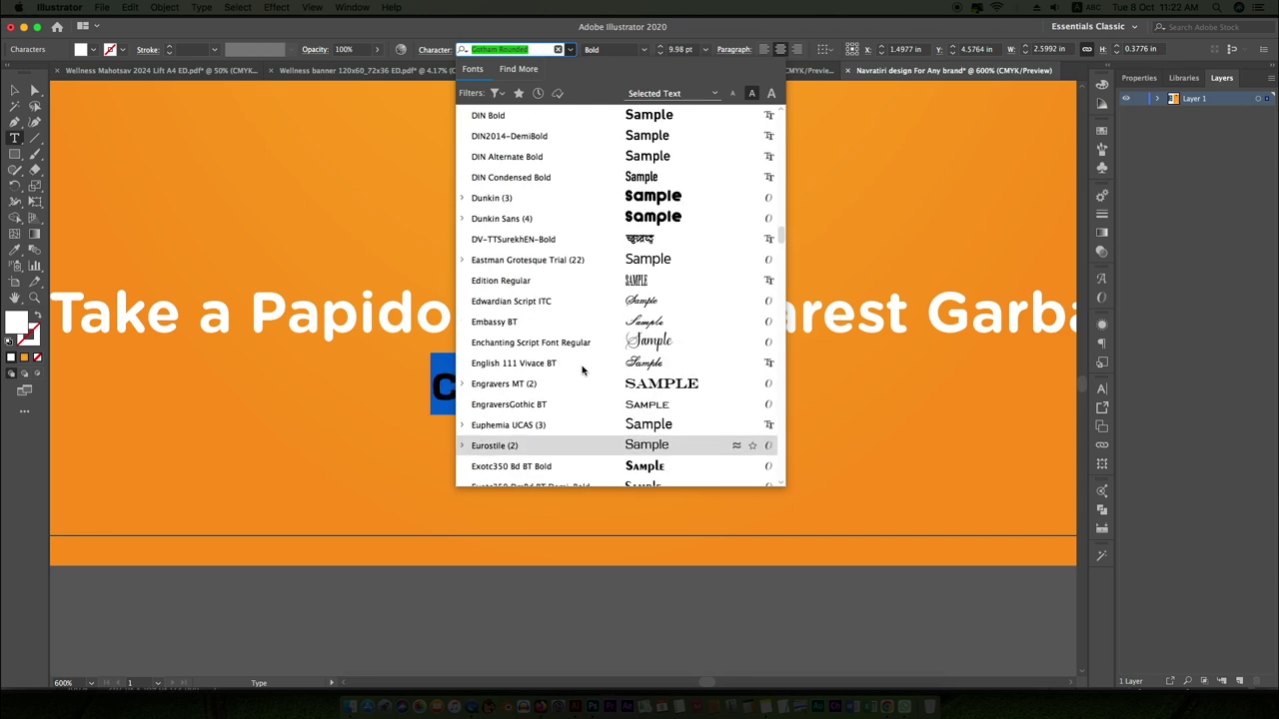
{"action": "left_click", "coordinate": [540, 446]}
{"action": "left_click", "coordinate": [484, 388]}
{"action": "key", "text": "BackSpace"}
{"action": "type", "text": "C"}
{"action": "triple_click", "coordinate": [759, 380]}
{"action": "key", "text": "BackSpace"}
{"action": "key", "text": "BackSpace"}
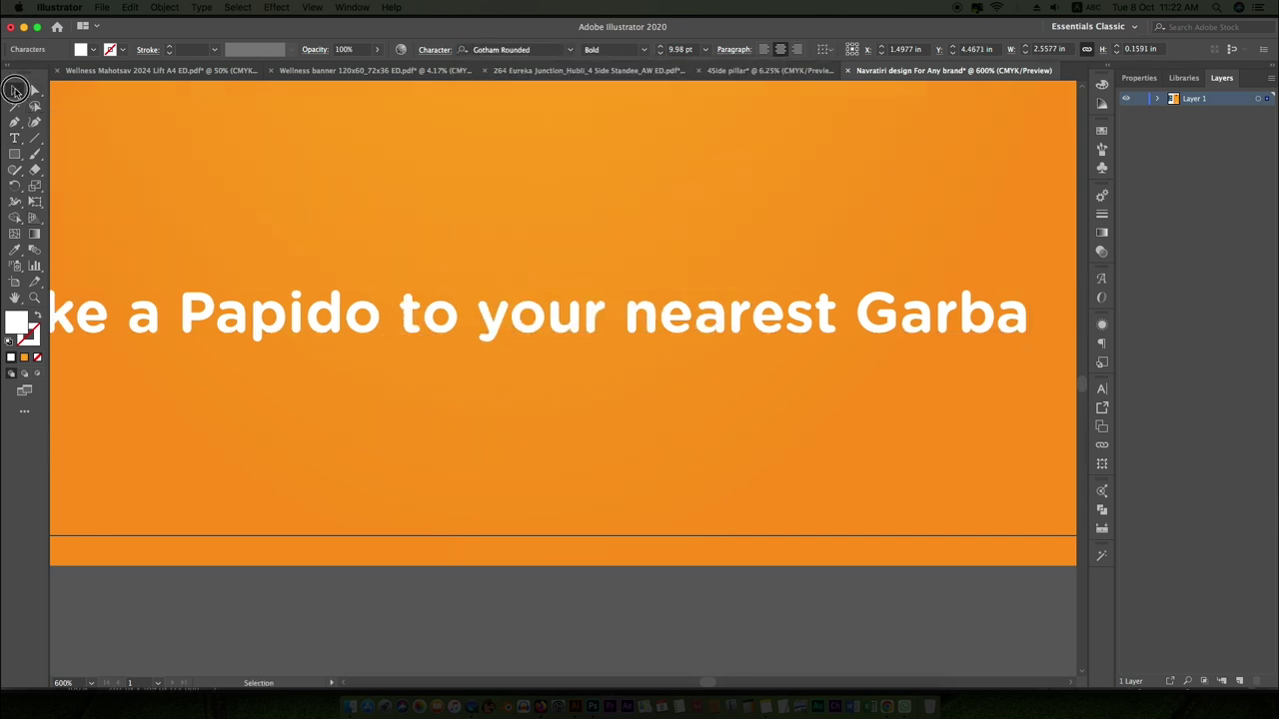
Place a separate 'Celebrations' text under the Garba line with a yellow 0.008 in outline
{"action": "key", "text": "ctrl+minus"}
{"action": "key", "text": "ctrl+minus"}
{"action": "key", "text": "ctrl+minus"}
{"action": "mouse_move", "coordinate": [789, 274]}
{"action": "left_mouse_down"}
{"action": "mouse_move", "coordinate": [756, 448]}
{"action": "mouse_move", "coordinate": [848, 471]}
{"action": "mouse_move", "coordinate": [785, 349]}
{"action": "left_mouse_up"}
{"action": "key", "text": "ctrl+plus"}
{"action": "key", "text": "ctrl+plus"}
{"action": "left_click_drag", "start_coordinate": [868, 349], "coordinate": [840, 350]}
{"action": "left_click", "coordinate": [214, 49]}
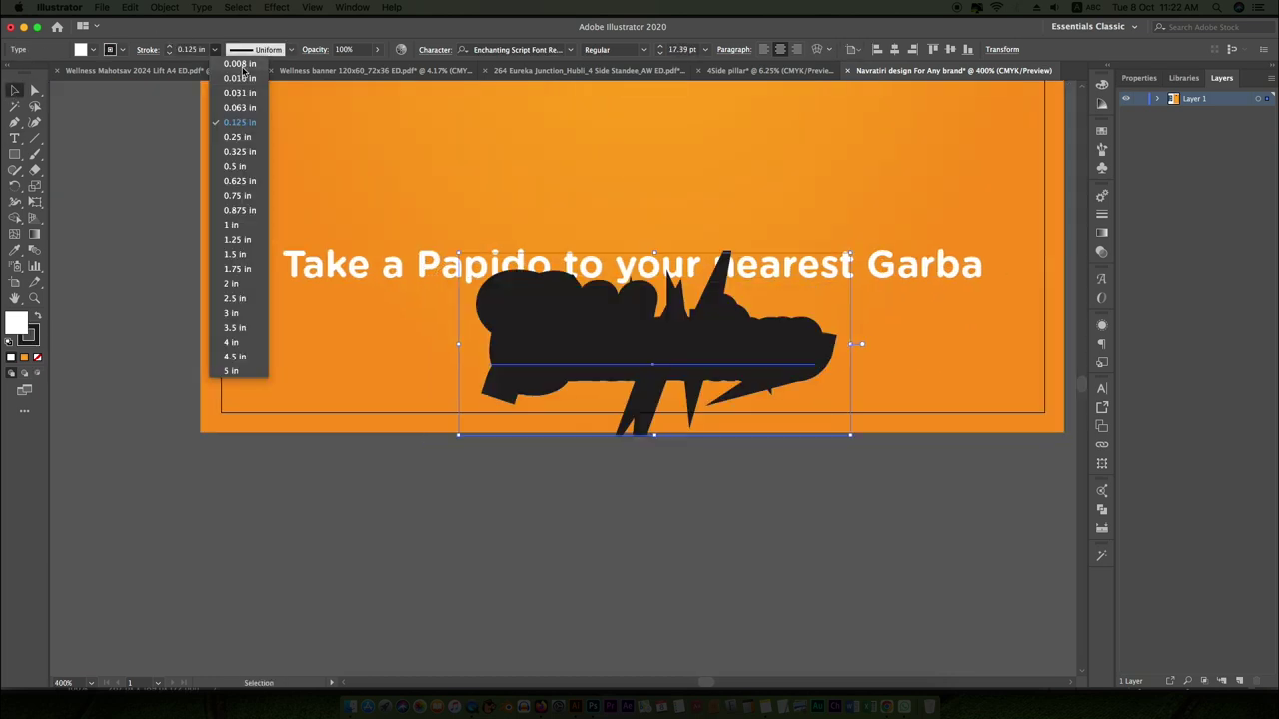
{"action": "left_click", "coordinate": [228, 127]}
{"action": "left_click", "coordinate": [122, 49]}
{"action": "left_click", "coordinate": [46, 72]}
{"action": "left_click", "coordinate": [56, 72]}
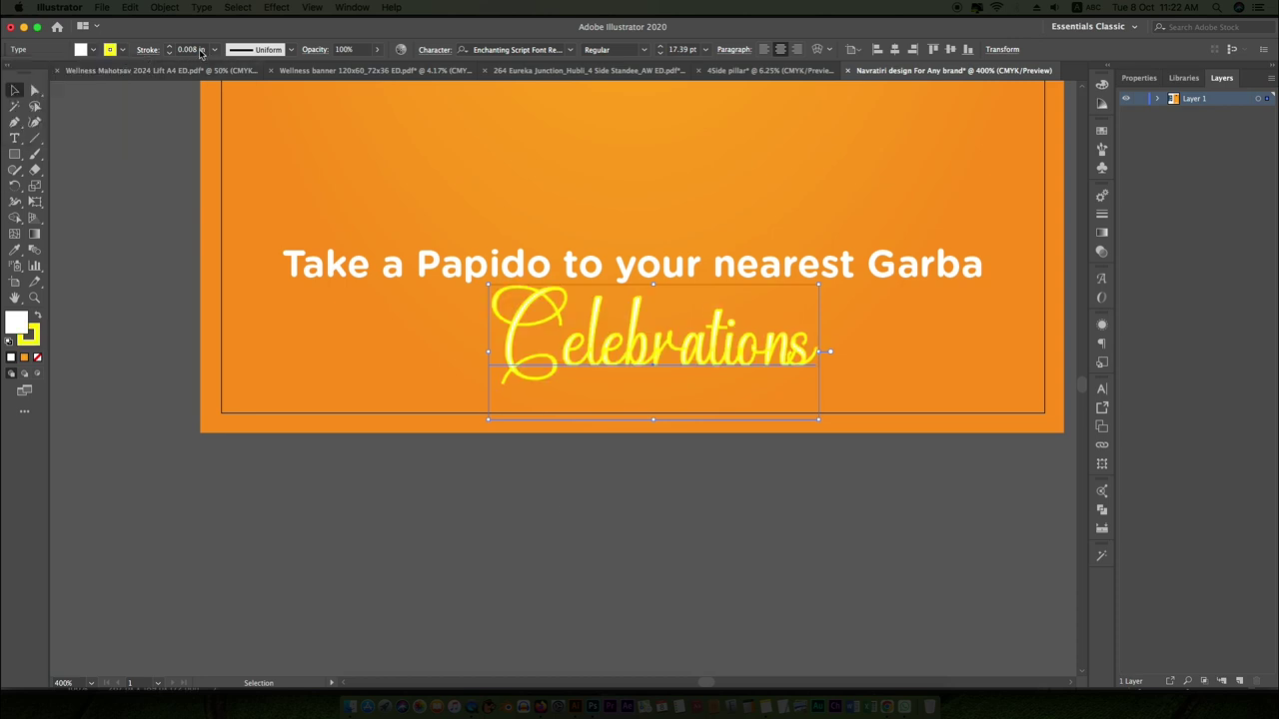
{"action": "left_click", "coordinate": [534, 452]}
Compare the Celebrations text with the reference poster, then start a 'navratri festival' ChatGPT prompt
{"action": "key", "text": "ctrl+minus"}
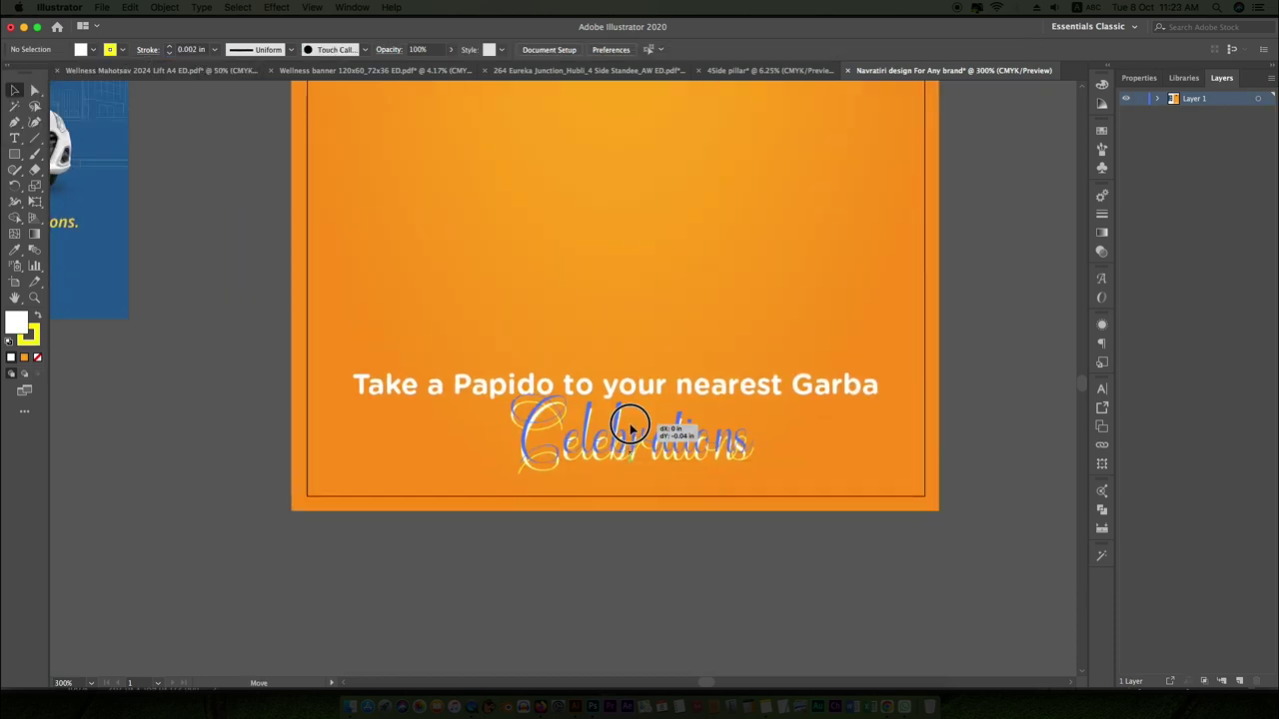
{"action": "key", "text": "ctrl+minus"}
{"action": "key", "text": "ctrl+minus"}
{"action": "key", "text": "ctrl+minus"}
{"action": "left_click", "coordinate": [614, 517]}
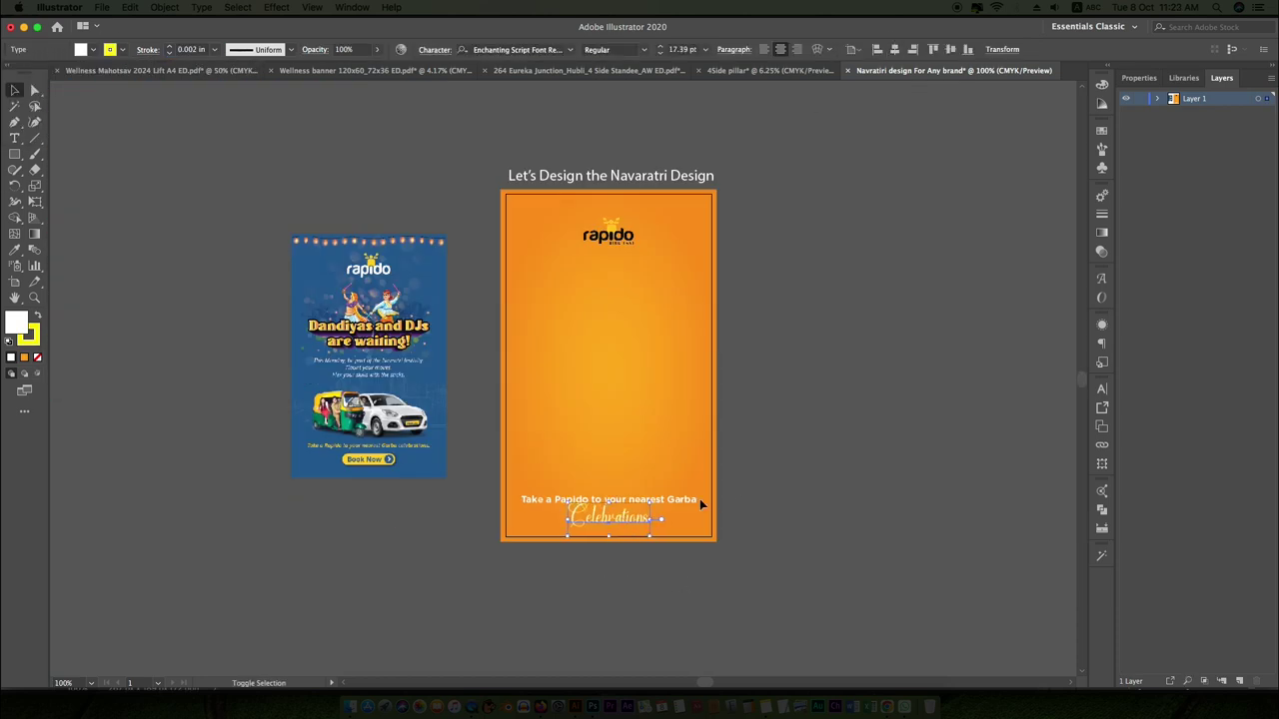
{"action": "key", "text": "ctrl+plus"}
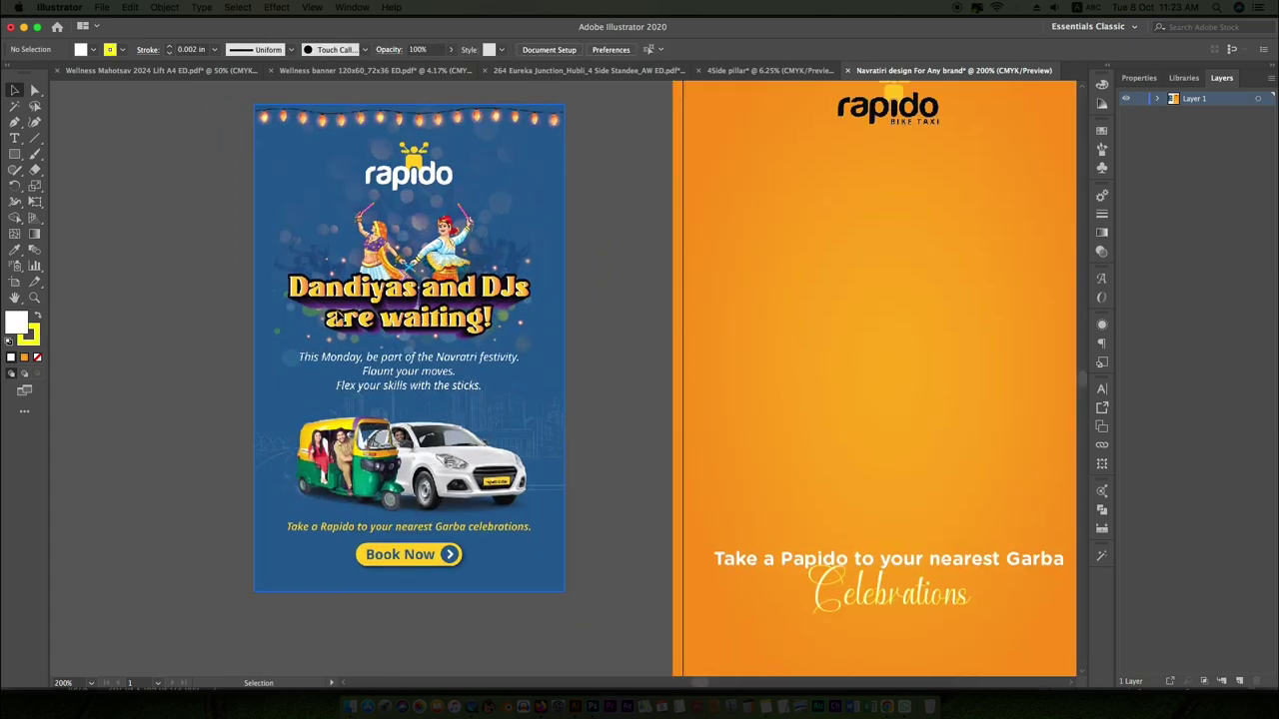
{"action": "scroll", "coordinate": [337, 317], "scroll_direction": "up", "scroll_amount": 2}
{"action": "scroll", "coordinate": [353, 330], "scroll_direction": "down", "scroll_amount": 3}
{"action": "scroll", "coordinate": [400, 345], "scroll_direction": "up", "scroll_amount": 2}
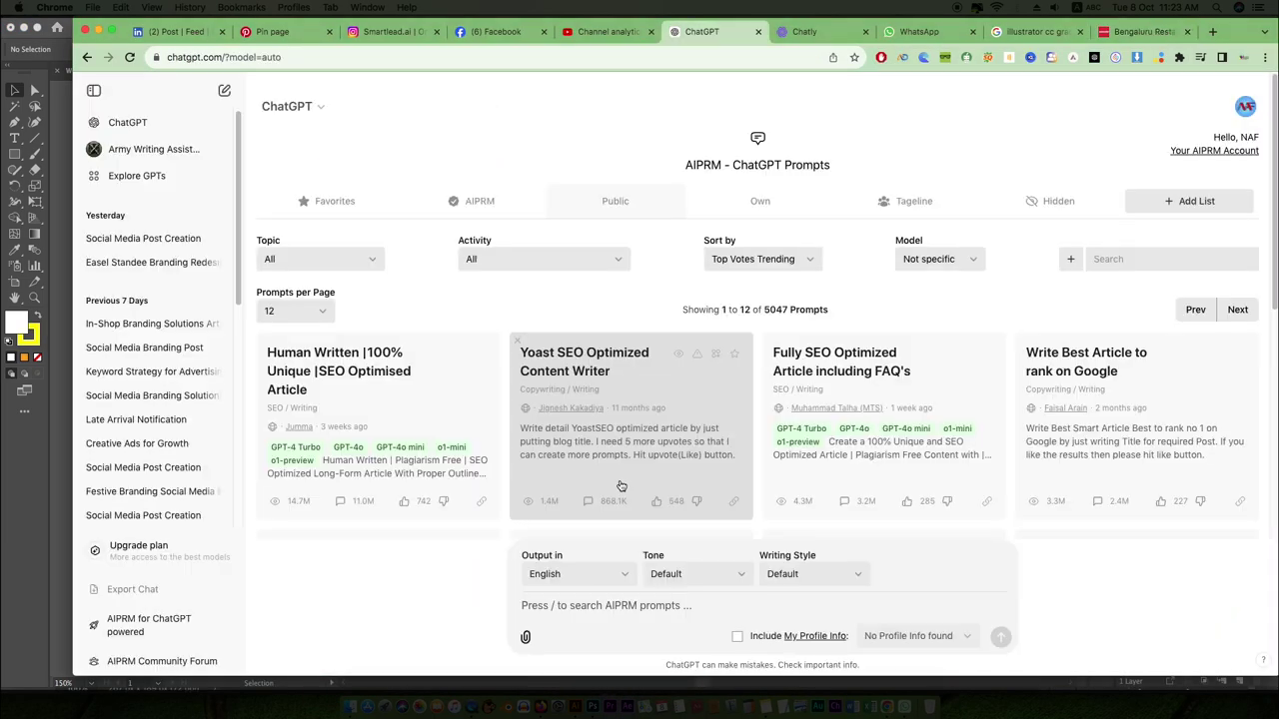
{"action": "type", "text": "navratri festivsl brand content"}
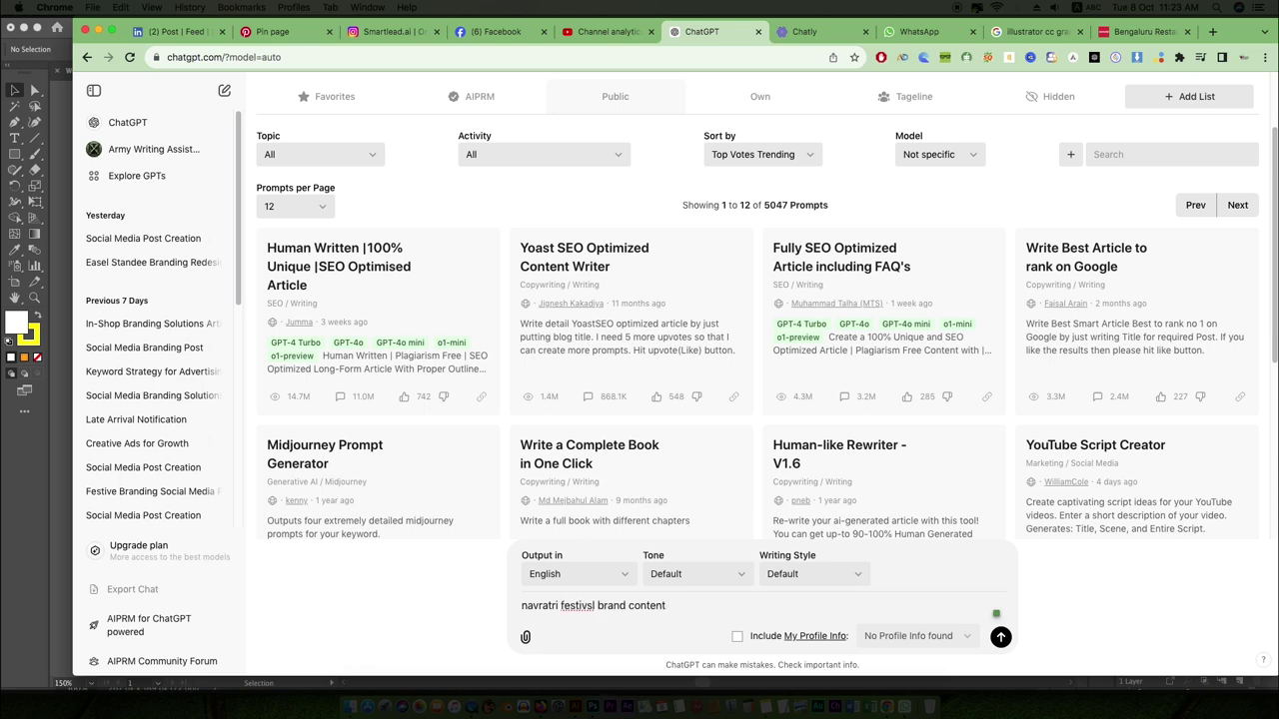
Send the Navratri brand content prompt and pick the 9 colours of Navratri idea
{"action": "key", "text": "Return"}
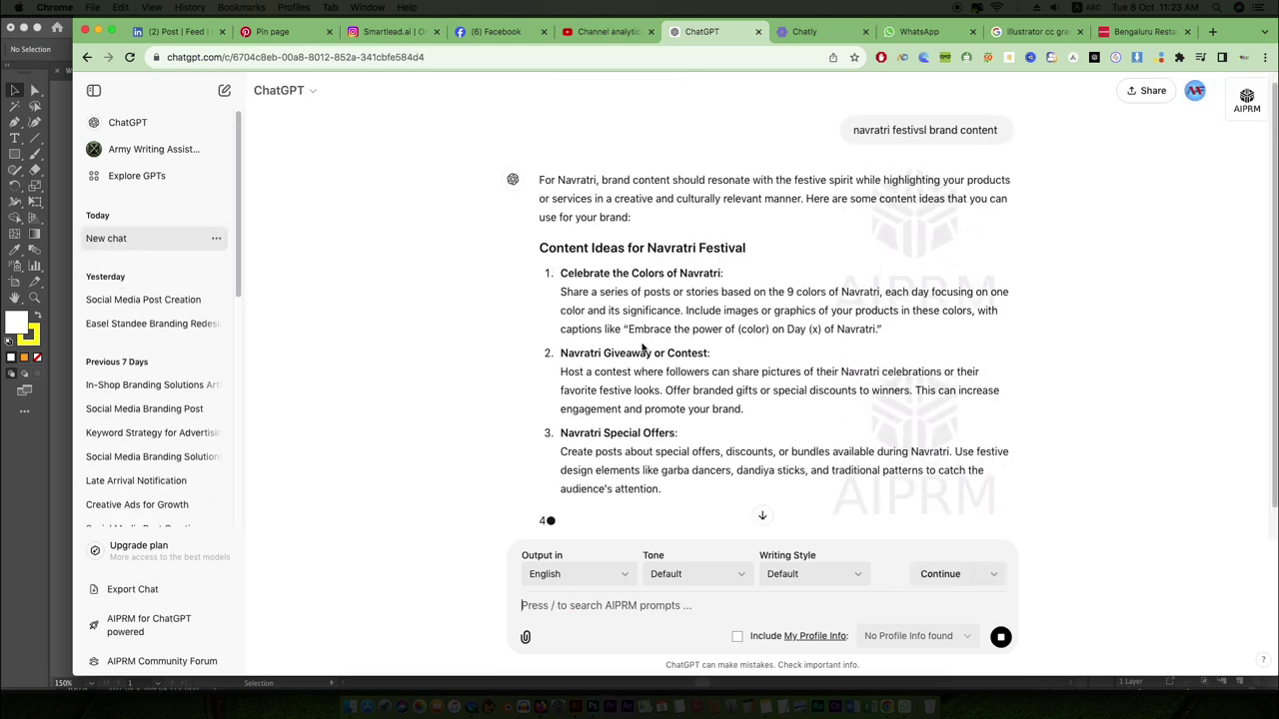
{"action": "left_click_drag", "start_coordinate": [561, 297], "coordinate": [865, 297]}
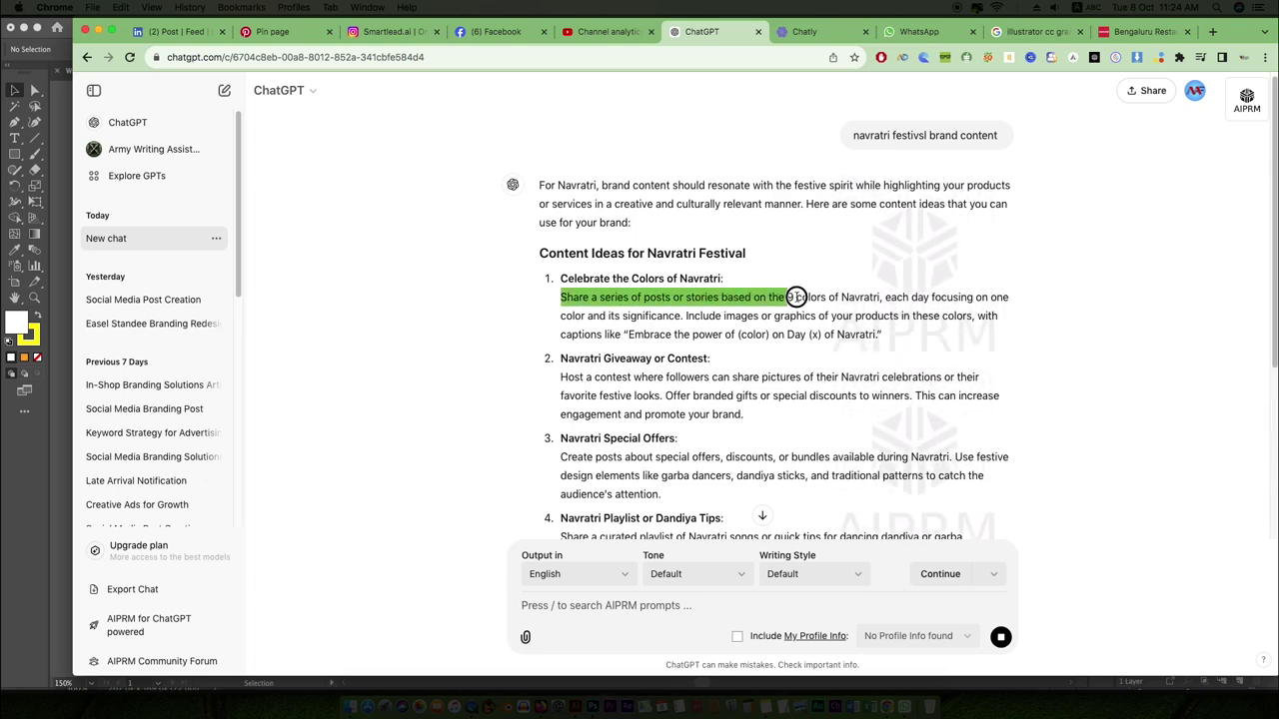
{"action": "scroll", "coordinate": [779, 360], "scroll_direction": "down", "scroll_amount": 10}
{"action": "type", "text": "Share a series of posts or stories based on the 9 colors of Navratri \"write creative copy for cabbing"}
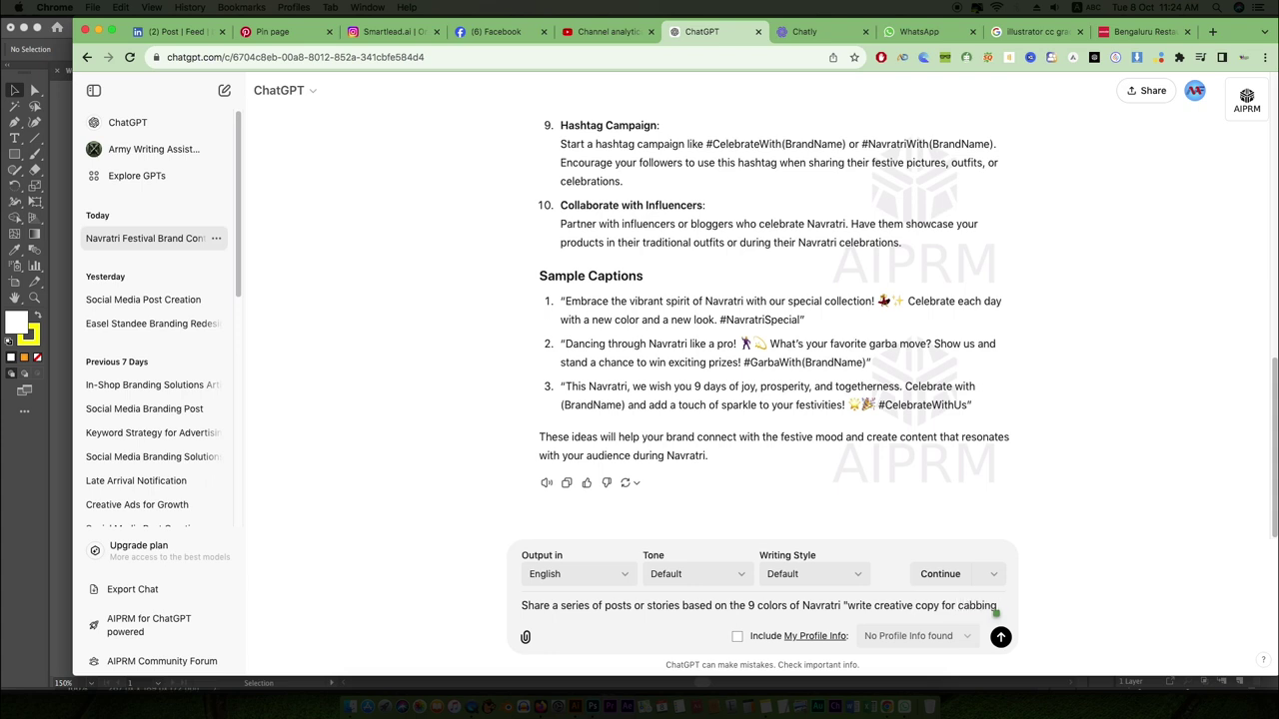
Request cab-branding copy per Navratri colour and select the Day 1 Yellow caption
{"action": "type", "text": "branding"}
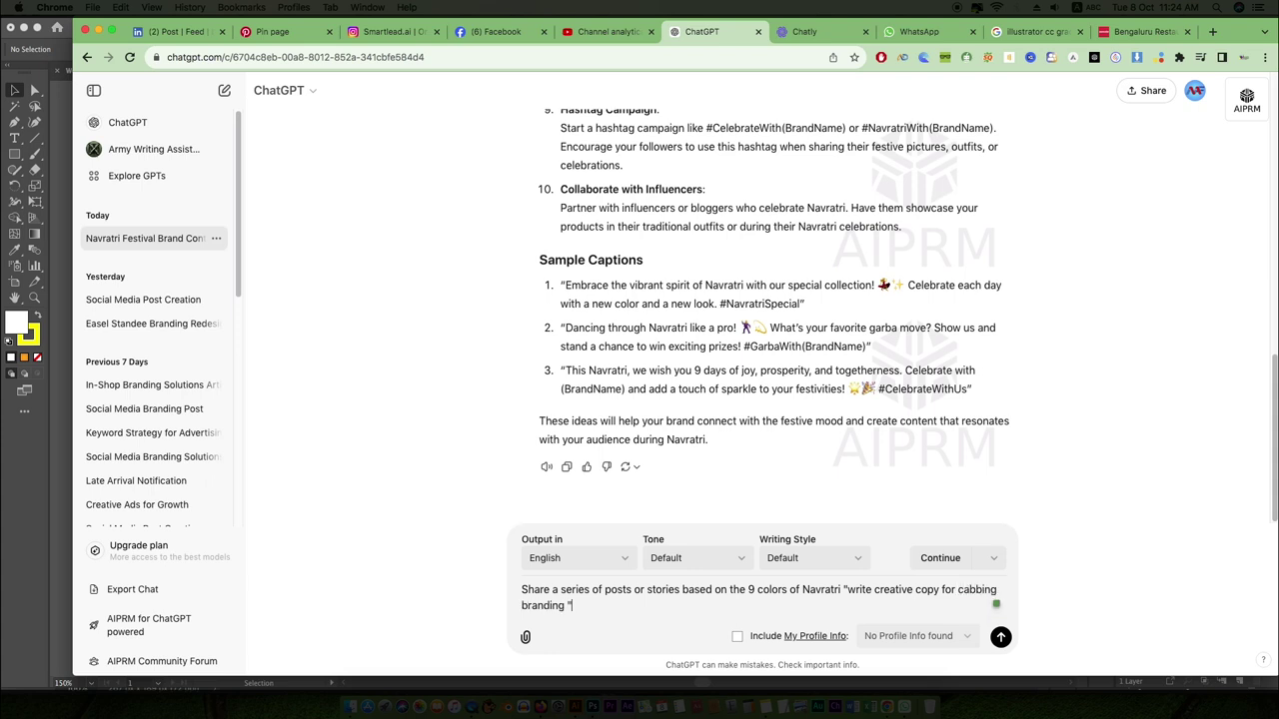
{"action": "key", "text": "Return"}
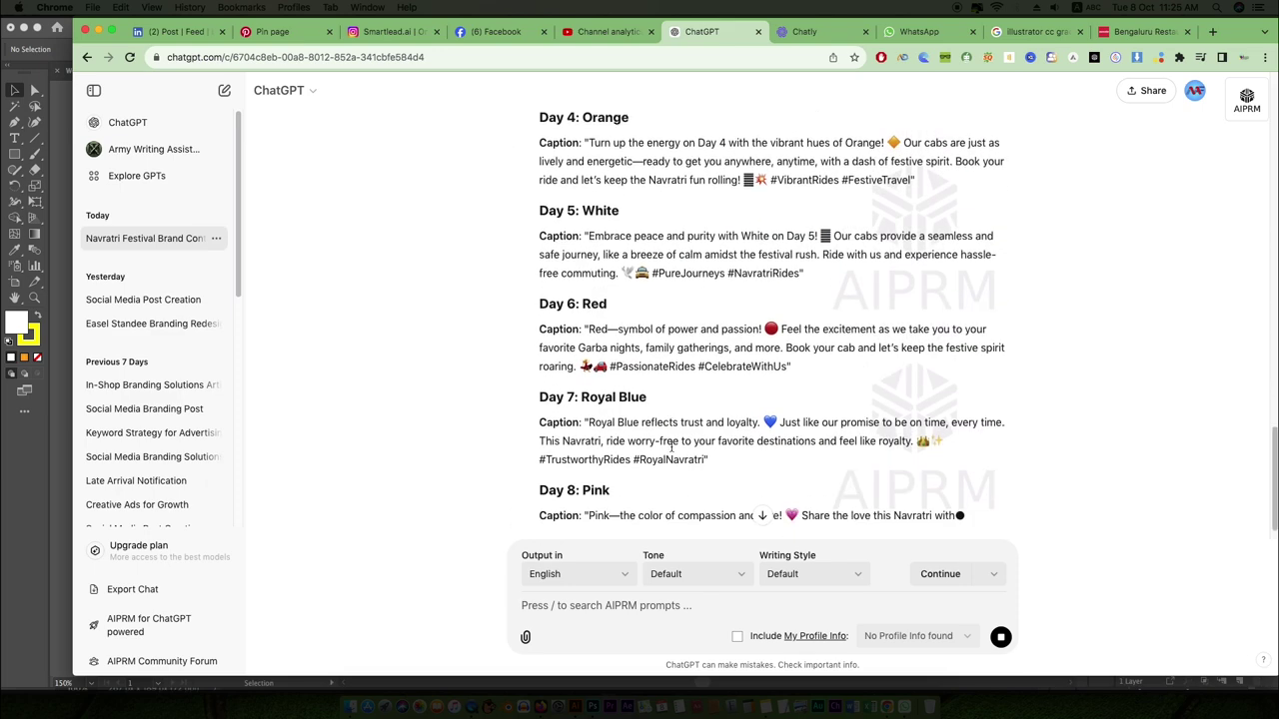
{"action": "scroll", "coordinate": [671, 445], "scroll_direction": "up", "scroll_amount": 5}
{"action": "scroll", "coordinate": [672, 444], "scroll_direction": "up", "scroll_amount": 4}
{"action": "left_click_drag", "start_coordinate": [752, 401], "coordinate": [1012, 401]}
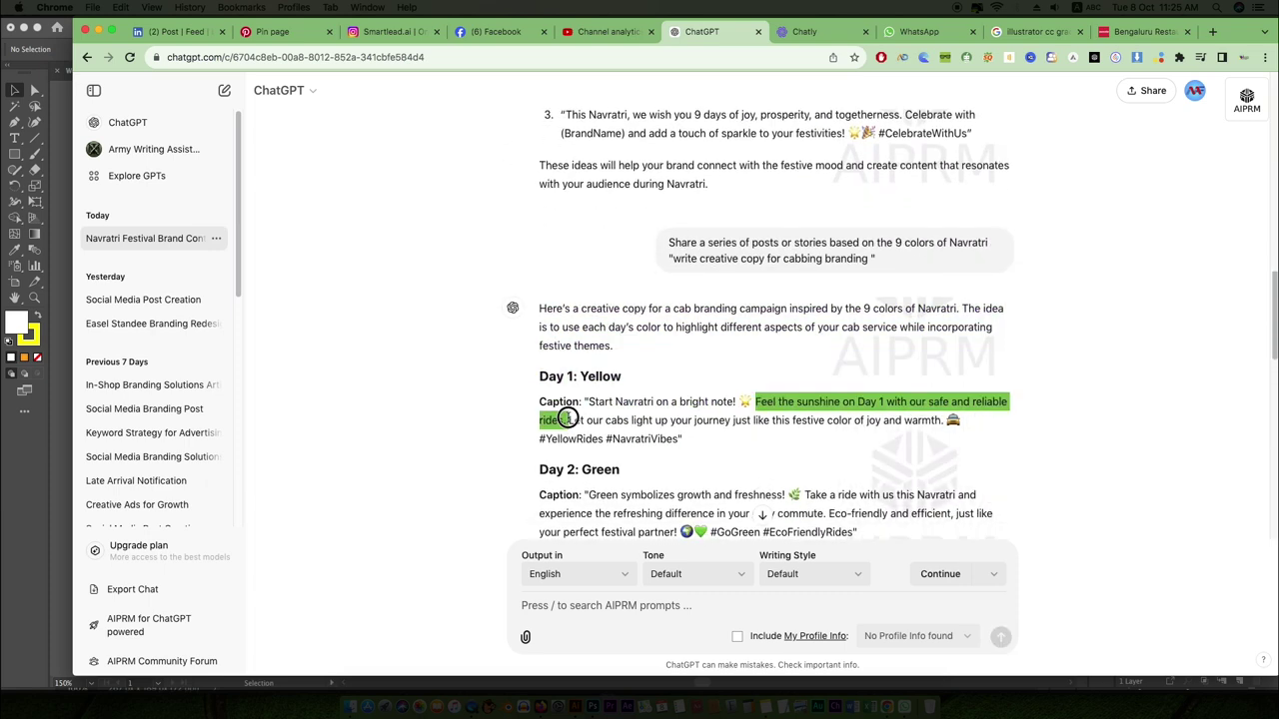
{"action": "left_click_drag", "start_coordinate": [755, 402], "coordinate": [944, 423]}
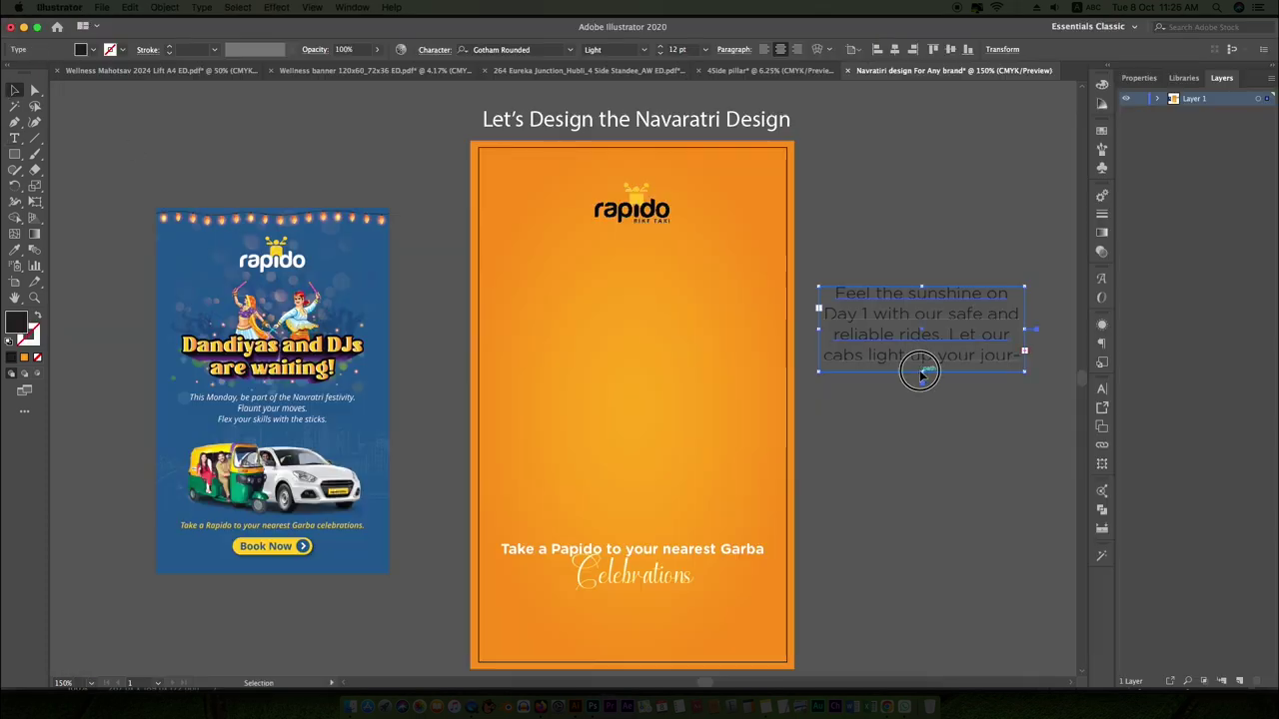
Make the centre caption Bold and recolour it pale yellow from the reference poster
{"action": "left_click_drag", "start_coordinate": [920, 373], "coordinate": [920, 462]}
{"action": "double_click", "coordinate": [942, 337]}
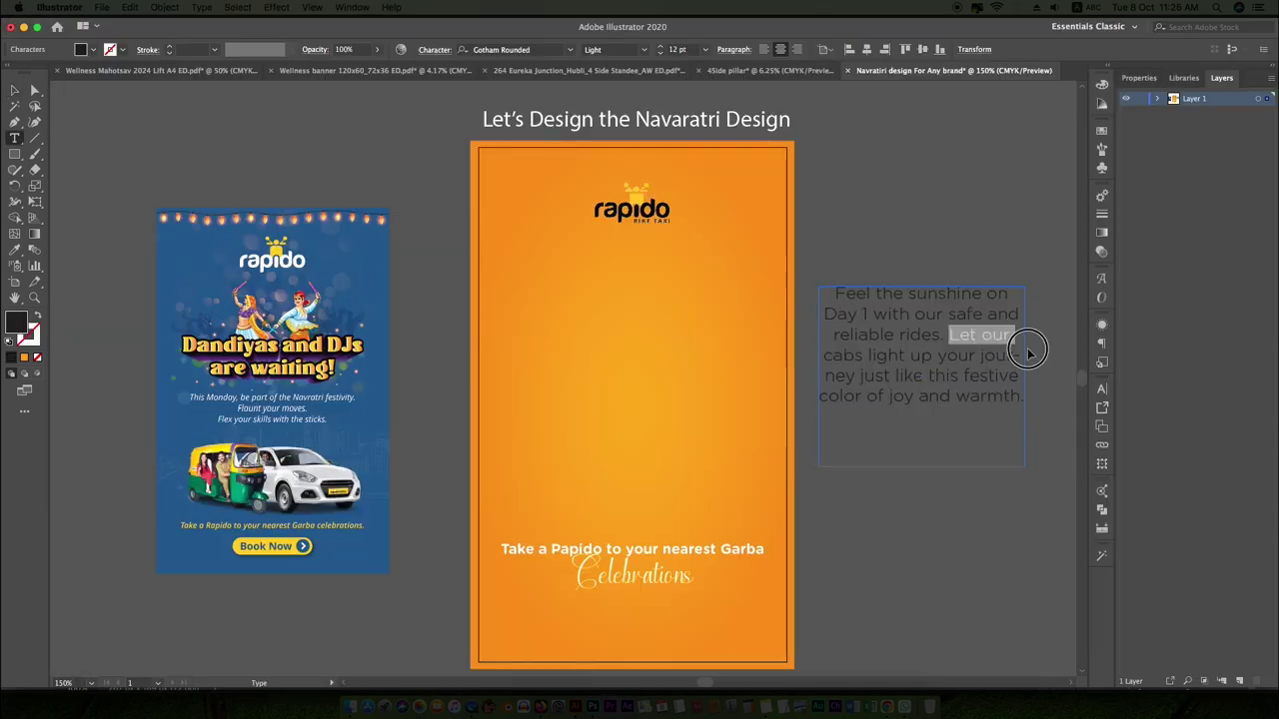
{"action": "left_click", "coordinate": [593, 49]}
{"action": "left_click", "coordinate": [605, 120]}
{"action": "left_click", "coordinate": [620, 311]}
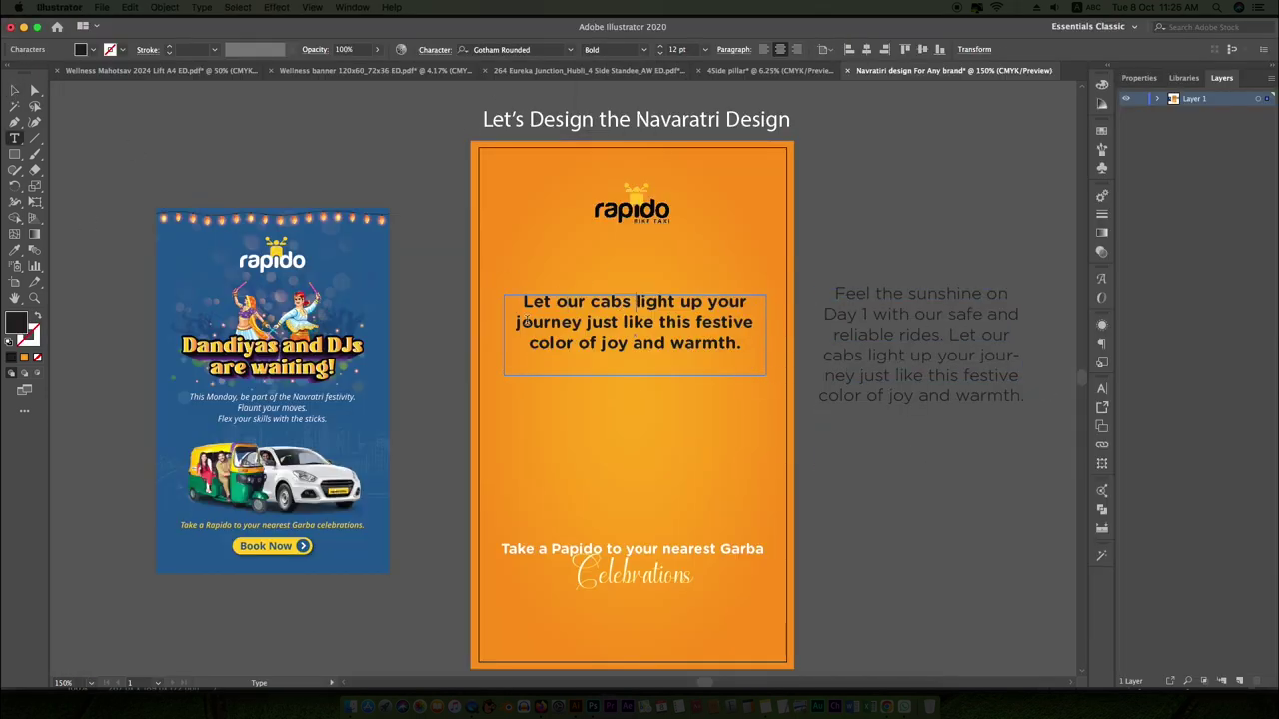
{"action": "triple_click", "coordinate": [633, 342]}
{"action": "left_click", "coordinate": [210, 451]}
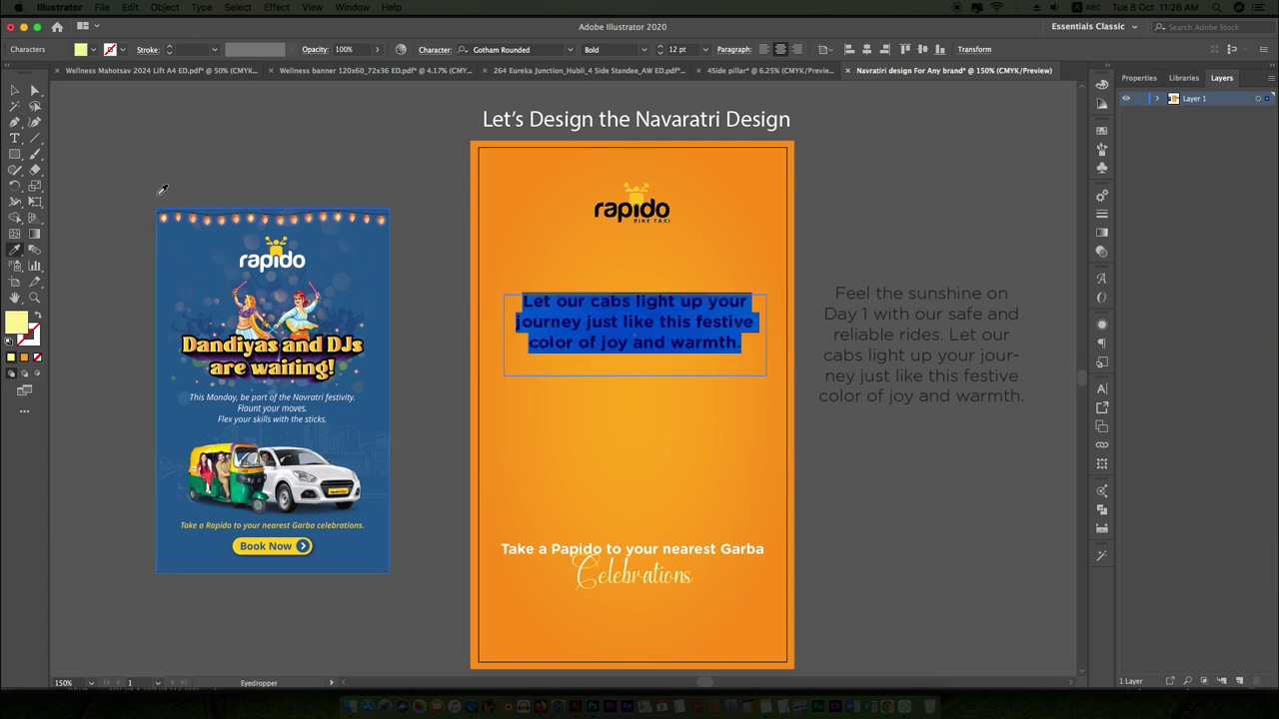
{"action": "key", "text": "v"}
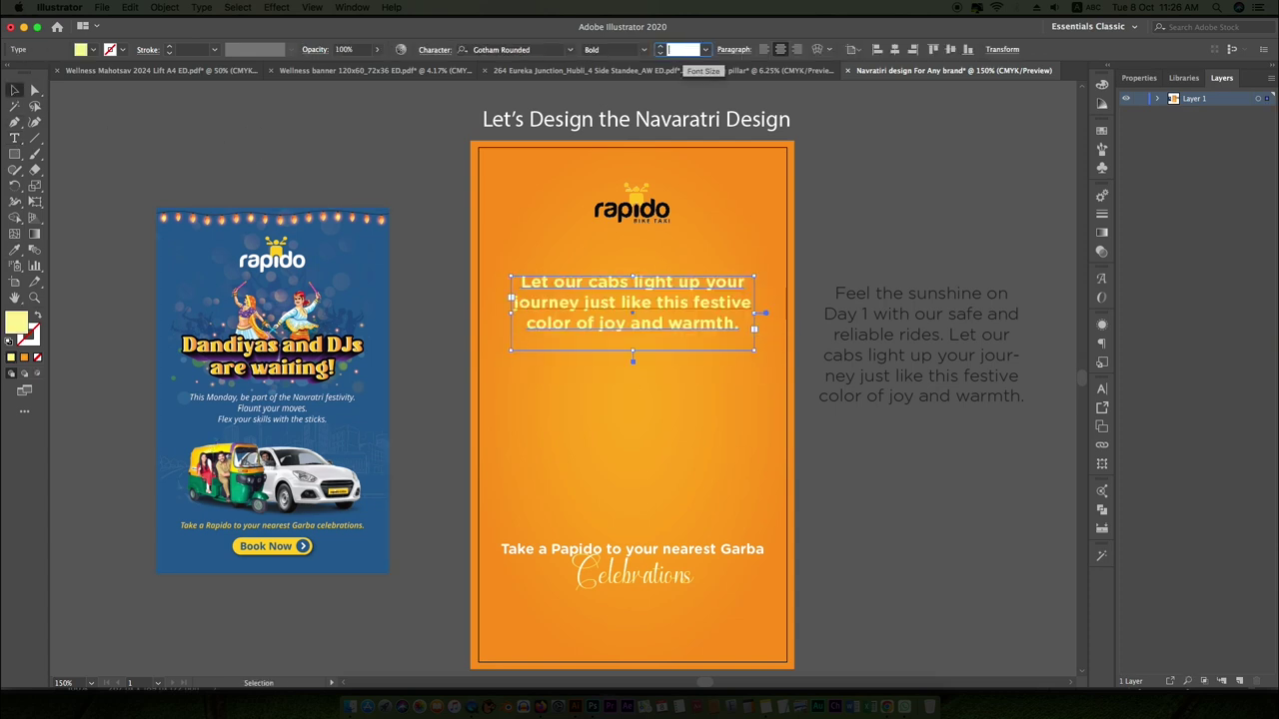
Set the first lines of the right-hand paragraph to Montserrat Light
{"action": "triple_click", "coordinate": [920, 345]}
{"action": "left_click_drag", "start_coordinate": [835, 293], "coordinate": [939, 335]}
{"action": "right_click", "coordinate": [900, 302]}
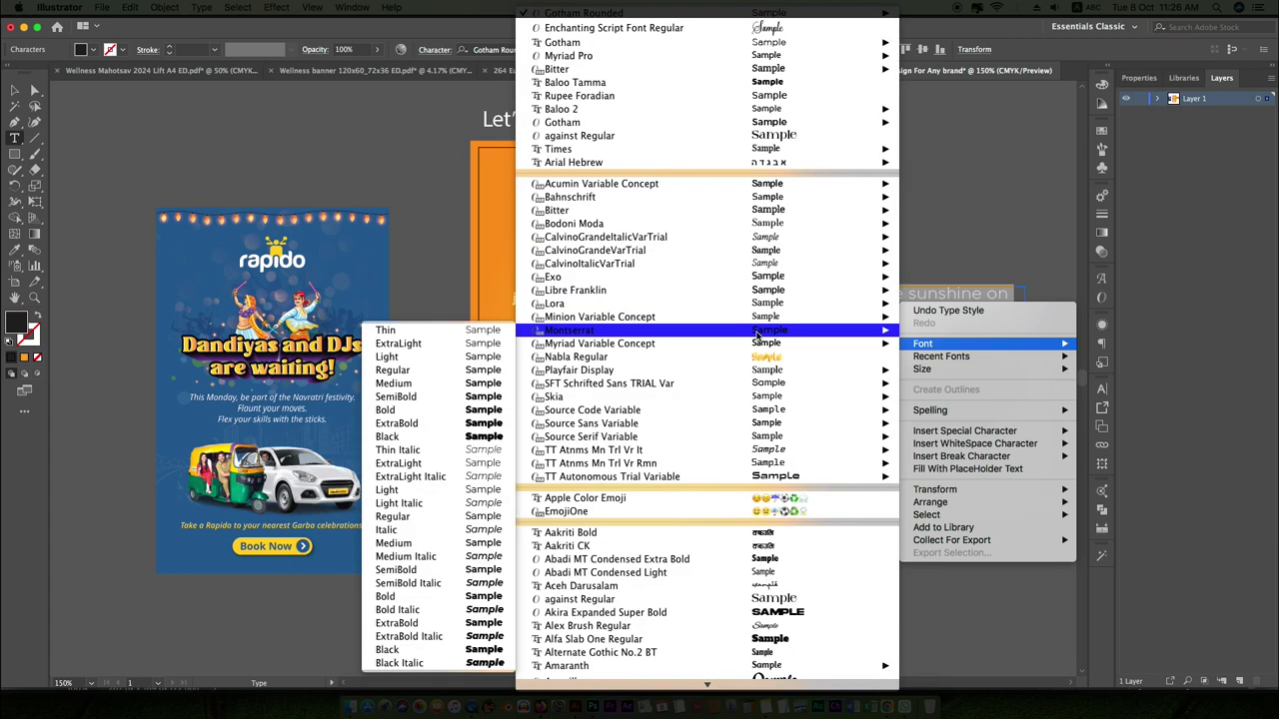
{"action": "mouse_move", "coordinate": [922, 343]}
{"action": "left_click", "coordinate": [419, 371]}
Copy the sunshine sentence and paste it as separate text on the orange poster
{"action": "key", "text": "ctrl+c"}
{"action": "key", "text": "Escape"}
{"action": "key", "text": "ctrl+v"}
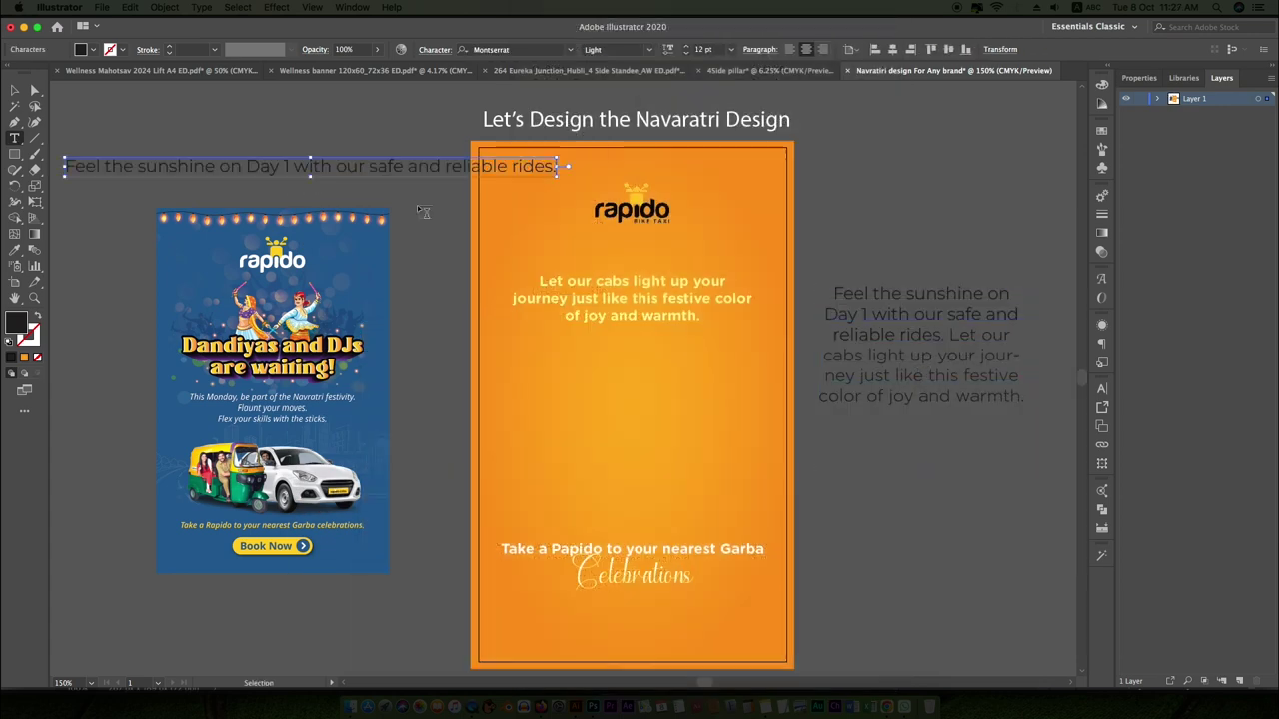
{"action": "left_click_drag", "start_coordinate": [309, 177], "coordinate": [621, 383]}
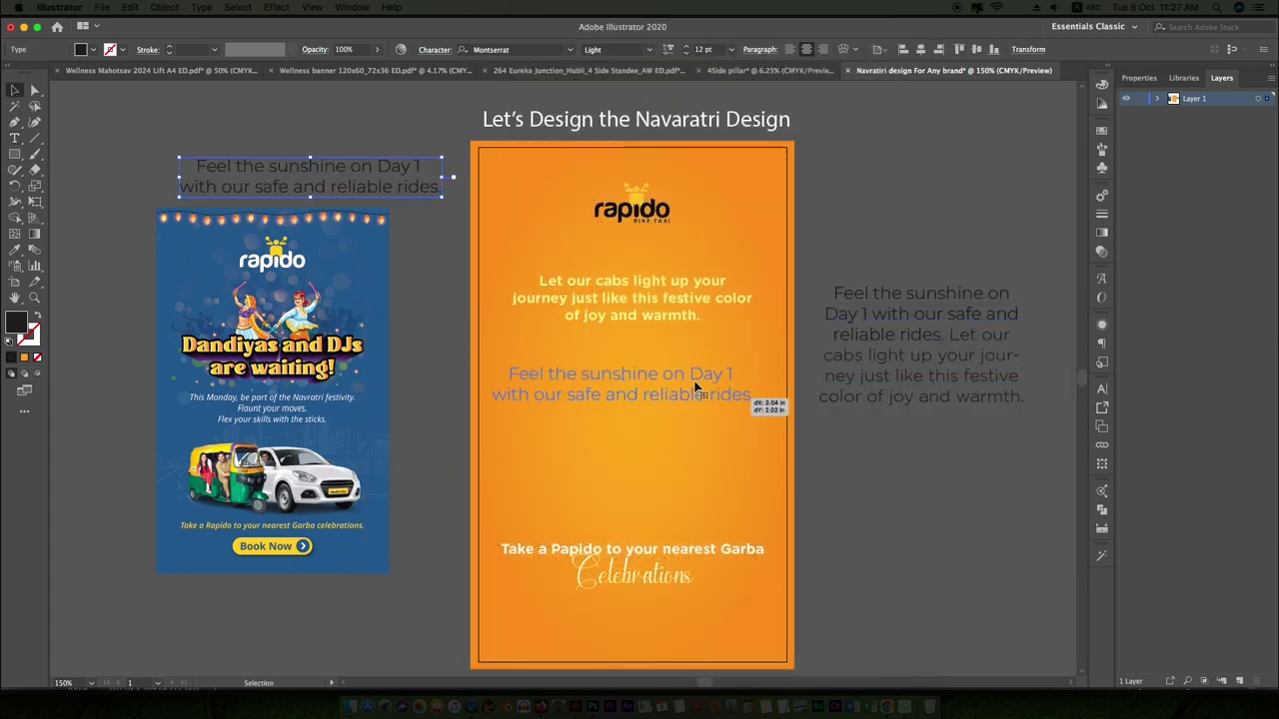
{"action": "double_click", "coordinate": [666, 375]}
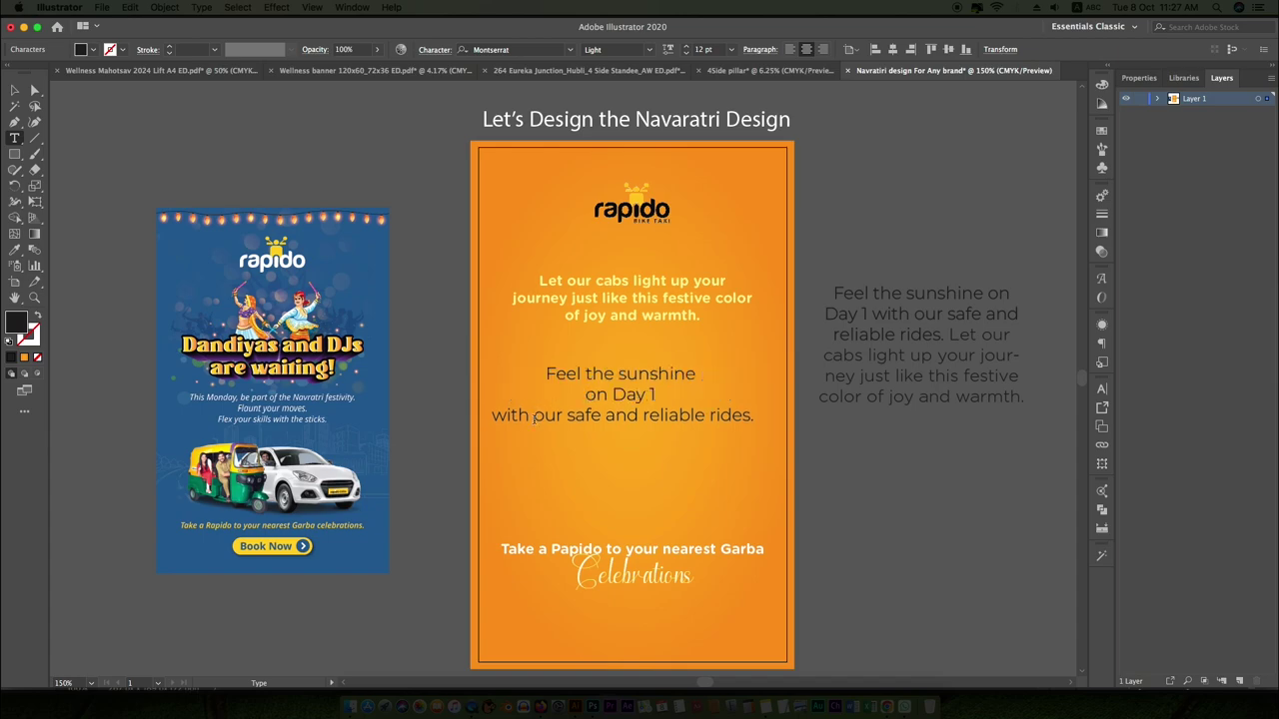
Duplicate the caption text block and place the copy beside the orange poster
{"action": "key", "text": "Escape"}
{"action": "left_click_drag", "start_coordinate": [620, 404], "coordinate": [956, 439]}
{"action": "scroll", "coordinate": [348, 370], "scroll_direction": "up", "scroll_amount": 5}
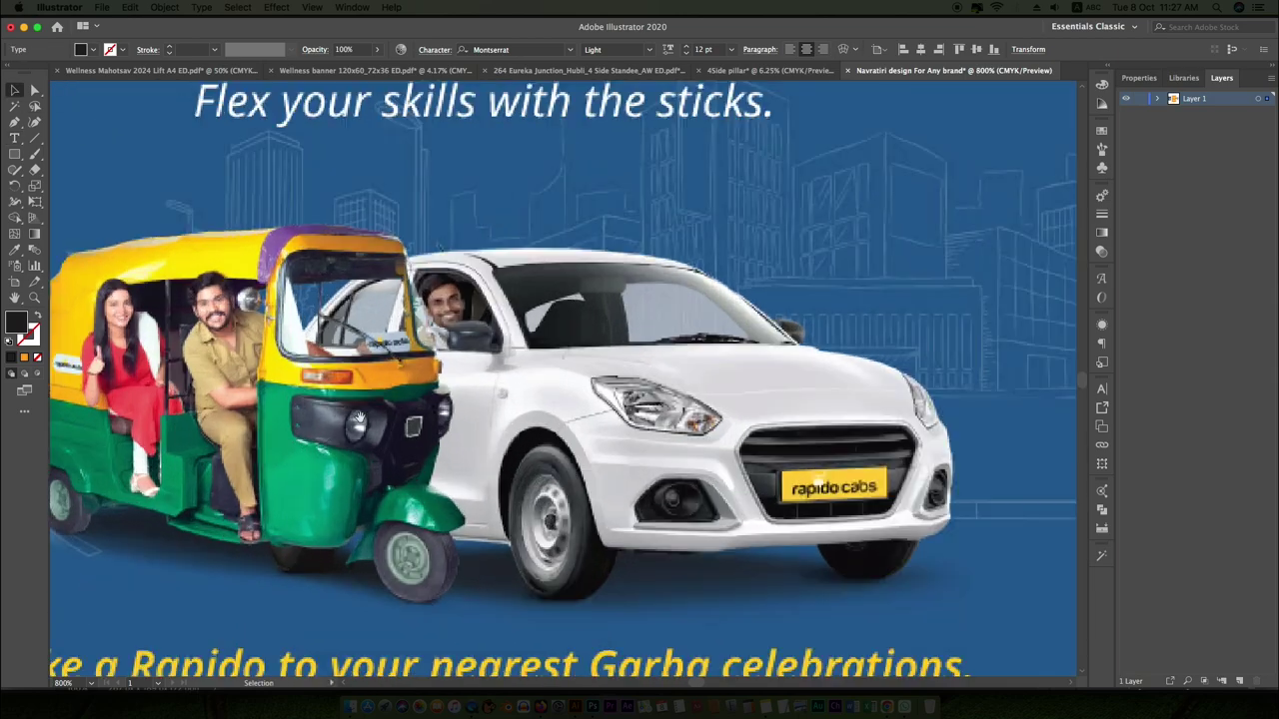
{"action": "scroll", "coordinate": [348, 370], "scroll_direction": "up", "scroll_amount": 3}
{"action": "scroll", "coordinate": [320, 390], "scroll_direction": "down", "scroll_amount": 5}
{"action": "scroll", "coordinate": [301, 397], "scroll_direction": "up", "scroll_amount": 6}
{"action": "scroll", "coordinate": [328, 408], "scroll_direction": "down", "scroll_amount": 3}
{"action": "right_click", "coordinate": [436, 380]}
{"action": "scroll", "coordinate": [406, 389], "scroll_direction": "down", "scroll_amount": 2}
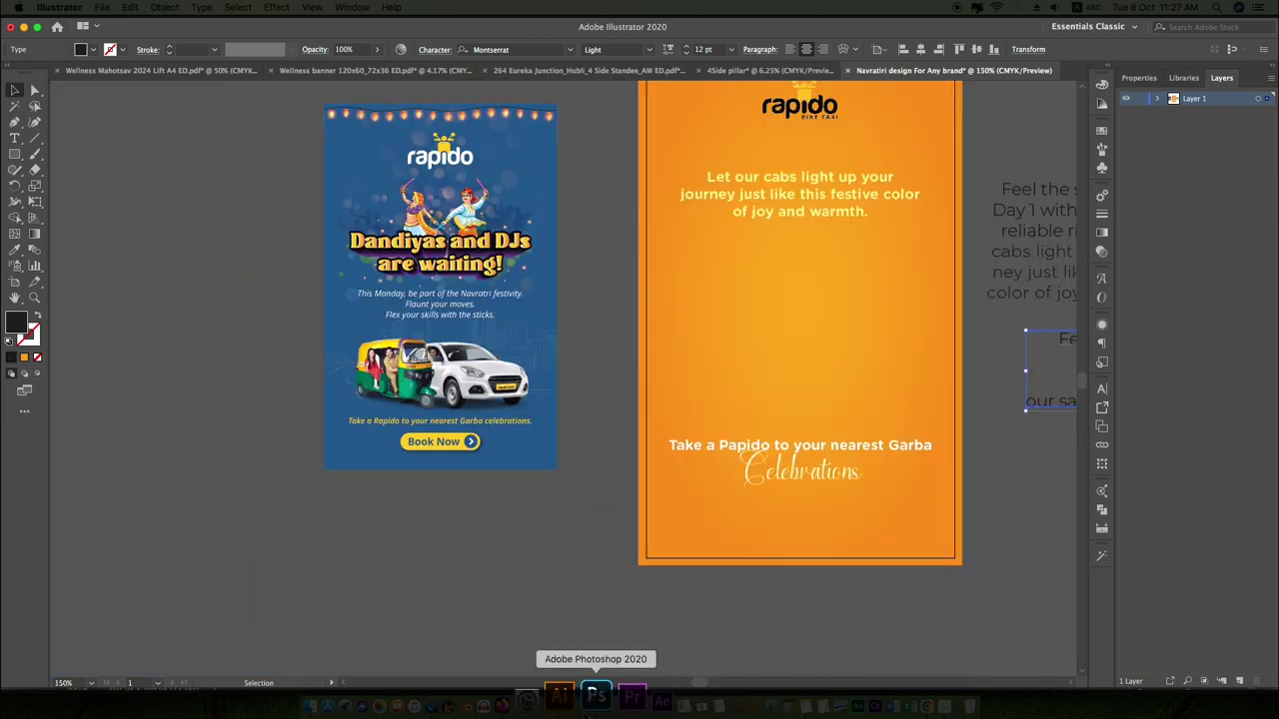
In Photoshop, paste the old Rapido poster into a new blank document
{"action": "left_click", "coordinate": [579, 706]}
{"action": "key", "text": "super+Tab"}
{"action": "key", "text": "super+n"}
{"action": "key", "text": "Return"}
{"action": "key", "text": "super+v"}
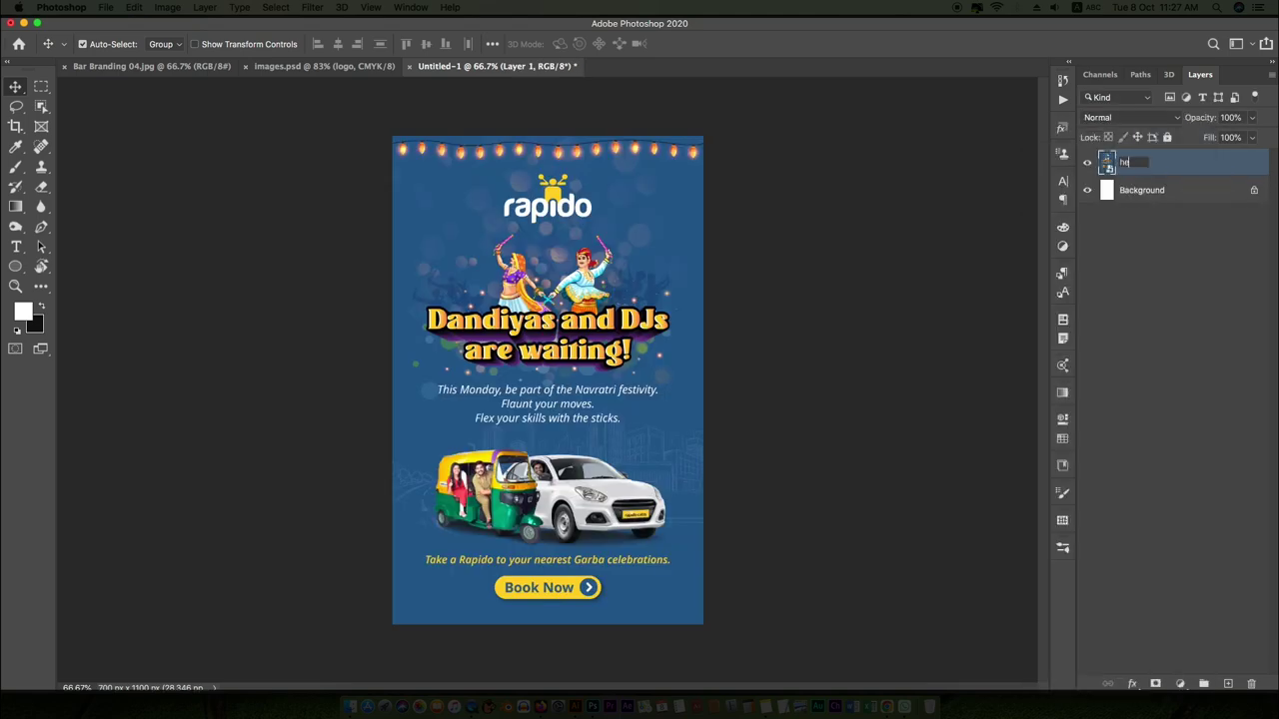
{"action": "scroll", "coordinate": [235, 199], "scroll_direction": "up", "scroll_amount": 5}
Select the rickshaw and car together with the Object Selection tool
{"action": "key", "text": "w"}
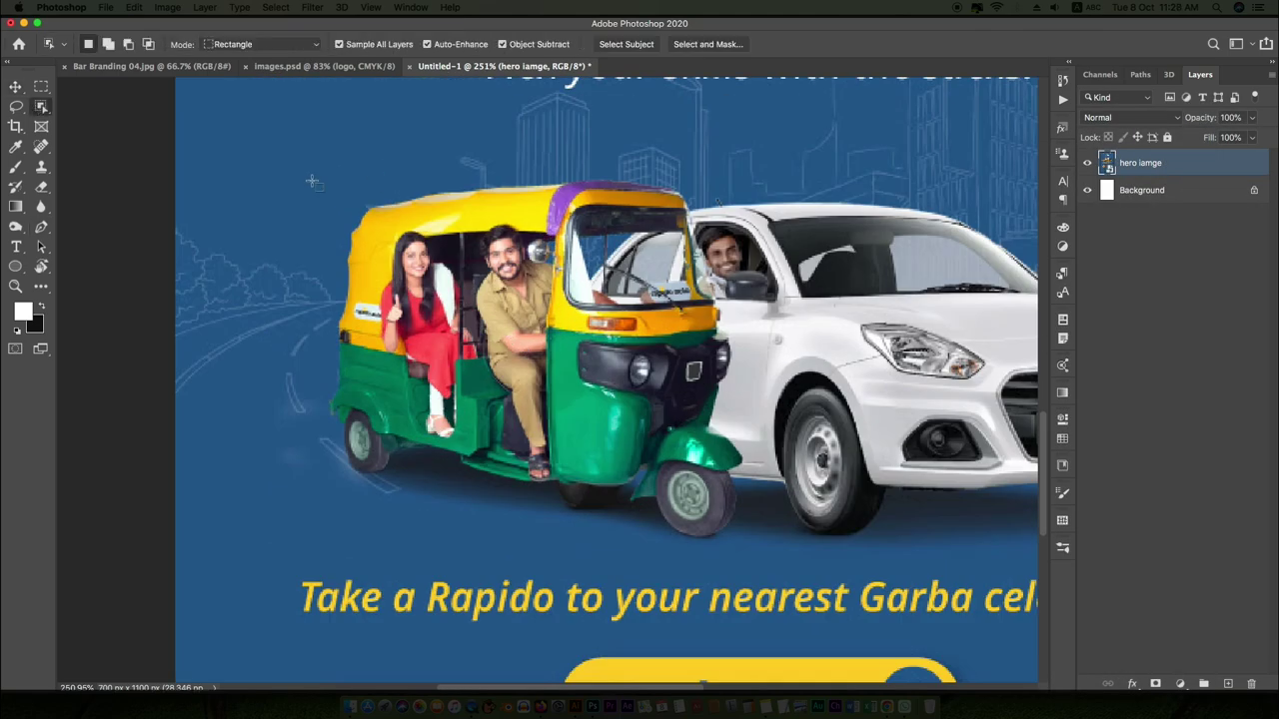
{"action": "left_click_drag", "start_coordinate": [235, 199], "coordinate": [981, 498]}
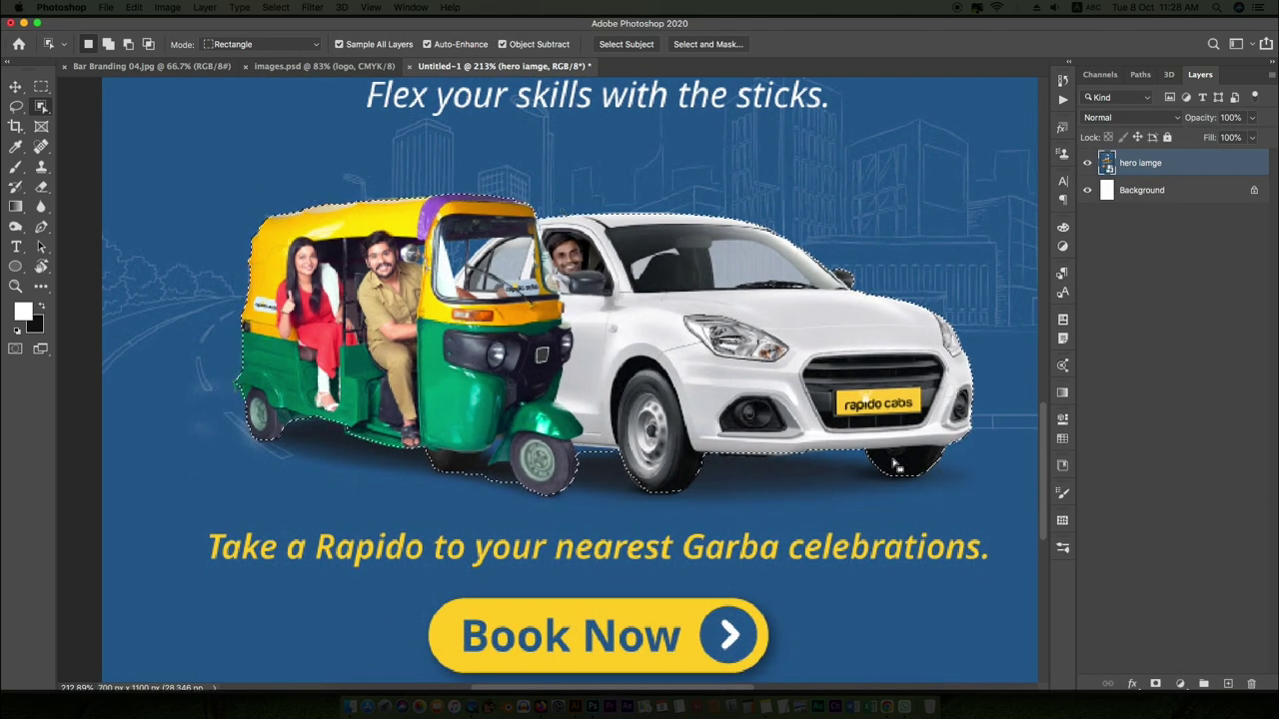
{"action": "scroll", "coordinate": [300, 250], "scroll_direction": "up", "scroll_amount": 6}
Refine the selection edge under the rickshaw with the Lasso tool
{"action": "key", "text": "l"}
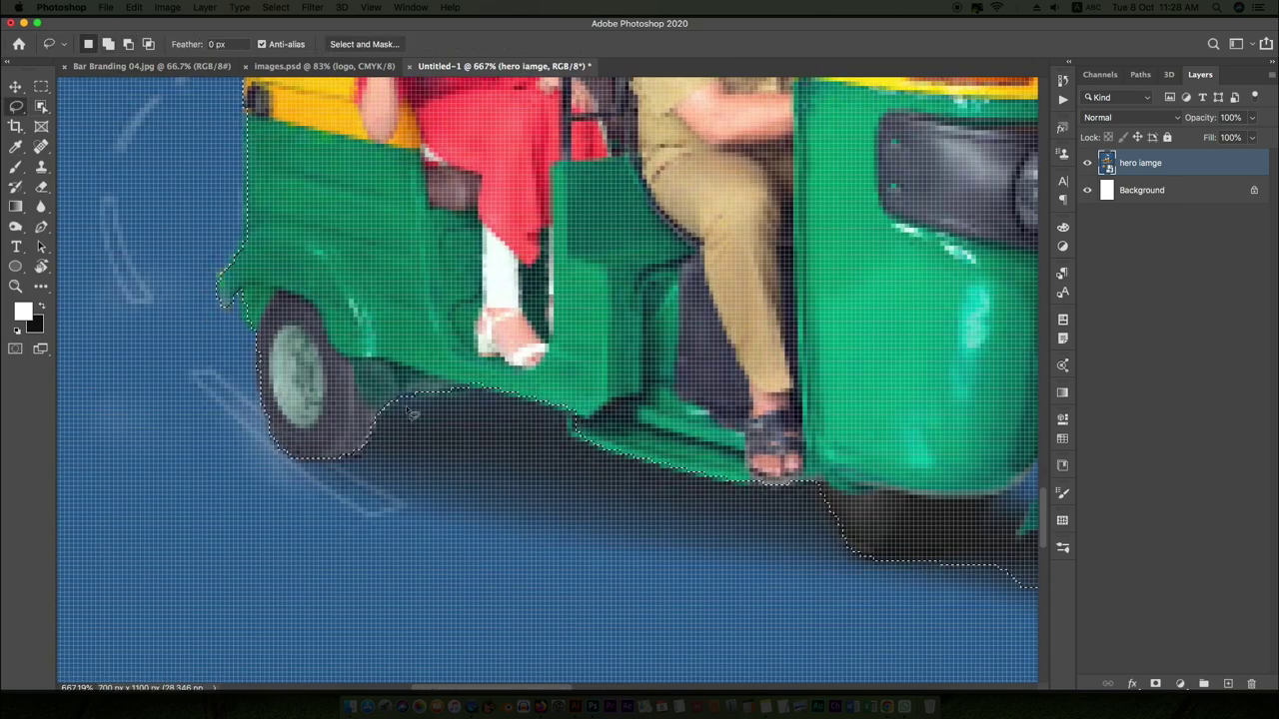
{"action": "scroll", "coordinate": [663, 464], "scroll_direction": "down", "scroll_amount": 2}
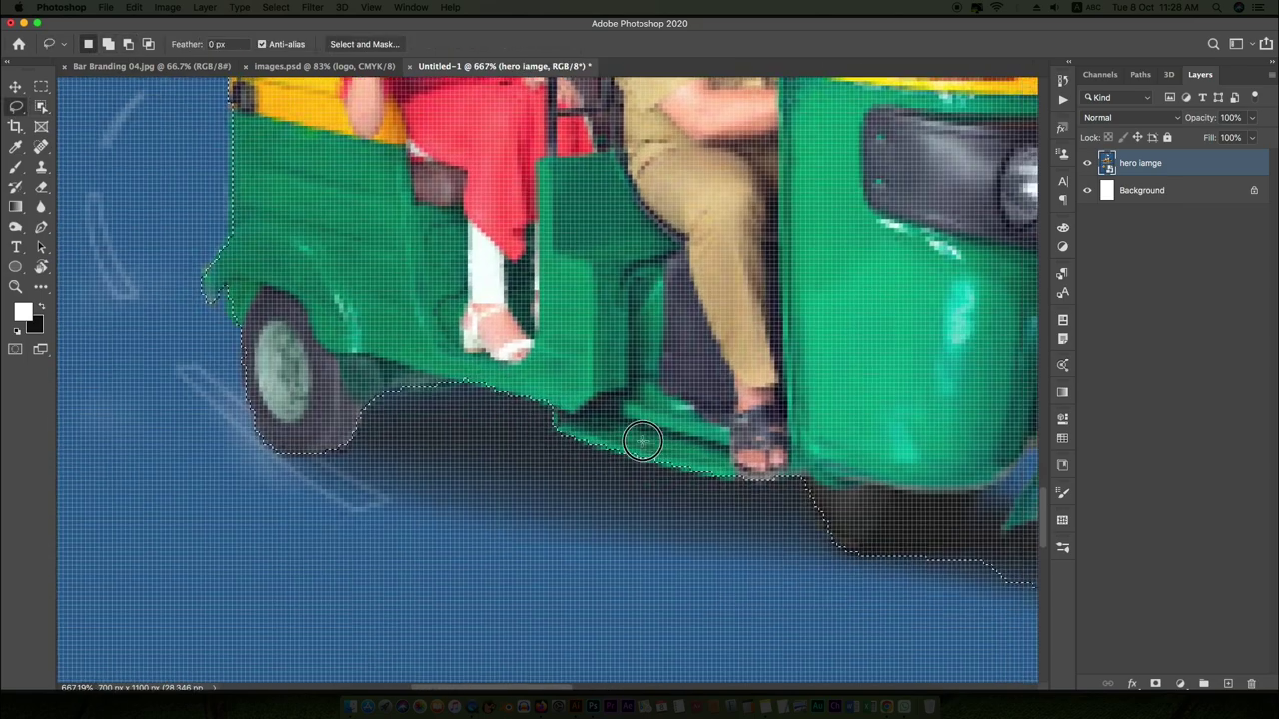
{"action": "scroll", "coordinate": [644, 470], "scroll_direction": "down", "scroll_amount": 2}
{"action": "scroll", "coordinate": [640, 472], "scroll_direction": "up", "scroll_amount": 4}
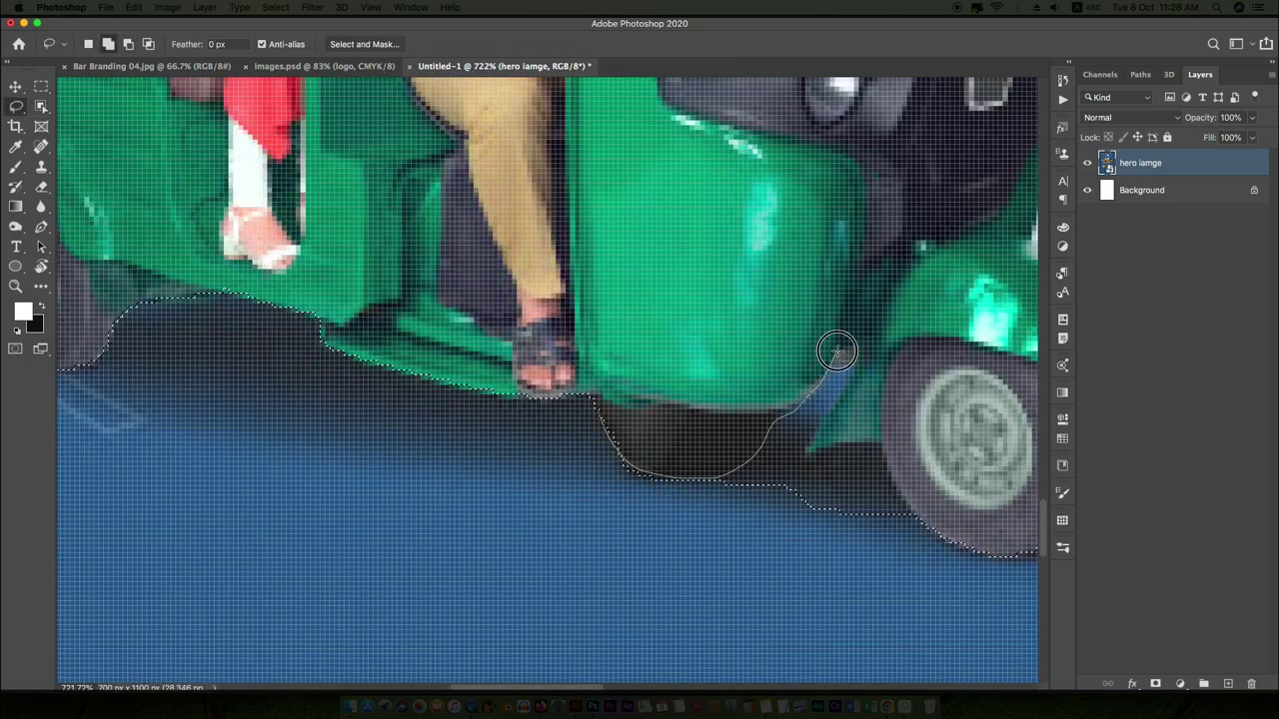
{"action": "left_click_drag", "start_coordinate": [651, 478], "coordinate": [781, 409]}
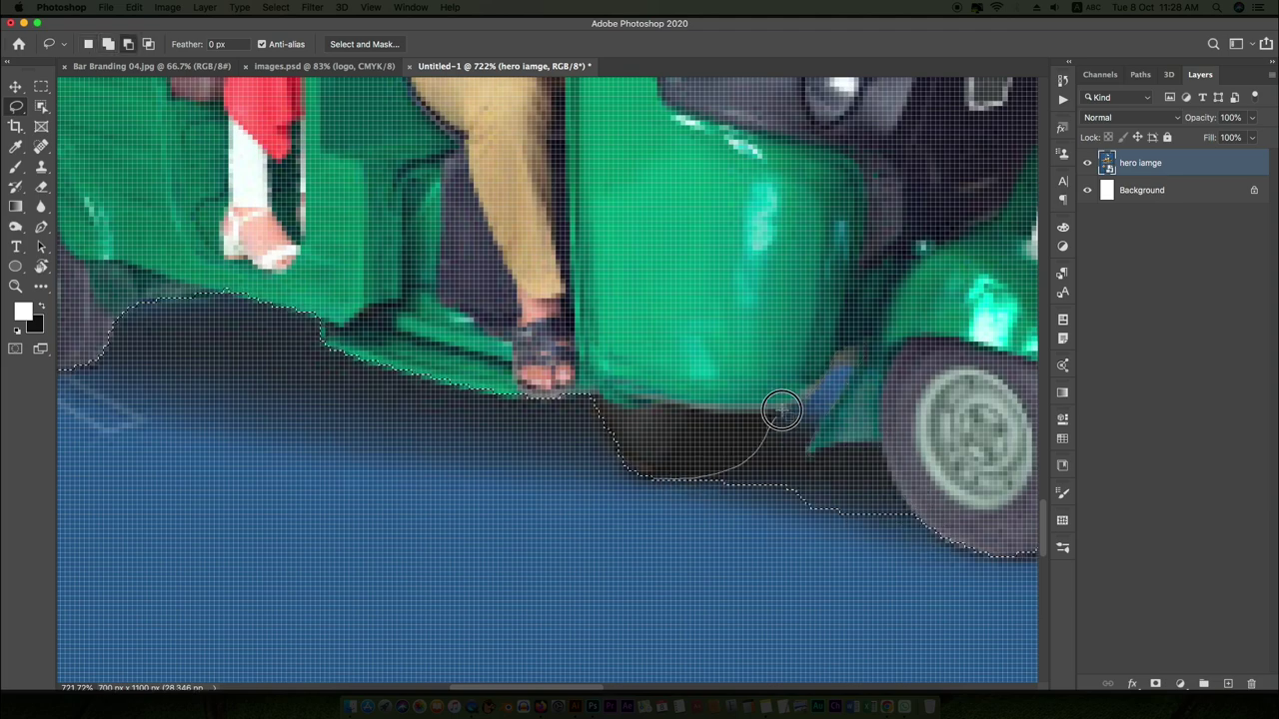
{"action": "scroll", "coordinate": [654, 503], "scroll_direction": "down", "scroll_amount": 4}
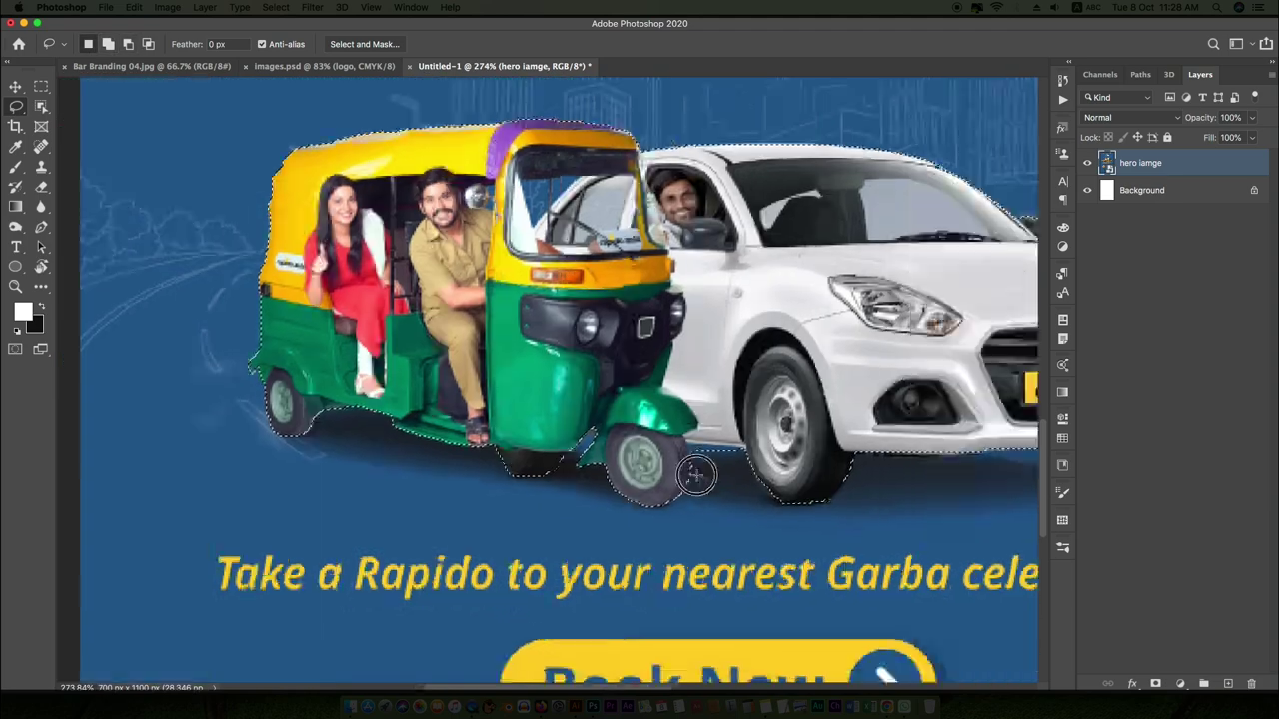
{"action": "scroll", "coordinate": [385, 403], "scroll_direction": "up", "scroll_amount": 3}
{"action": "scroll", "coordinate": [437, 386], "scroll_direction": "down", "scroll_amount": 1}
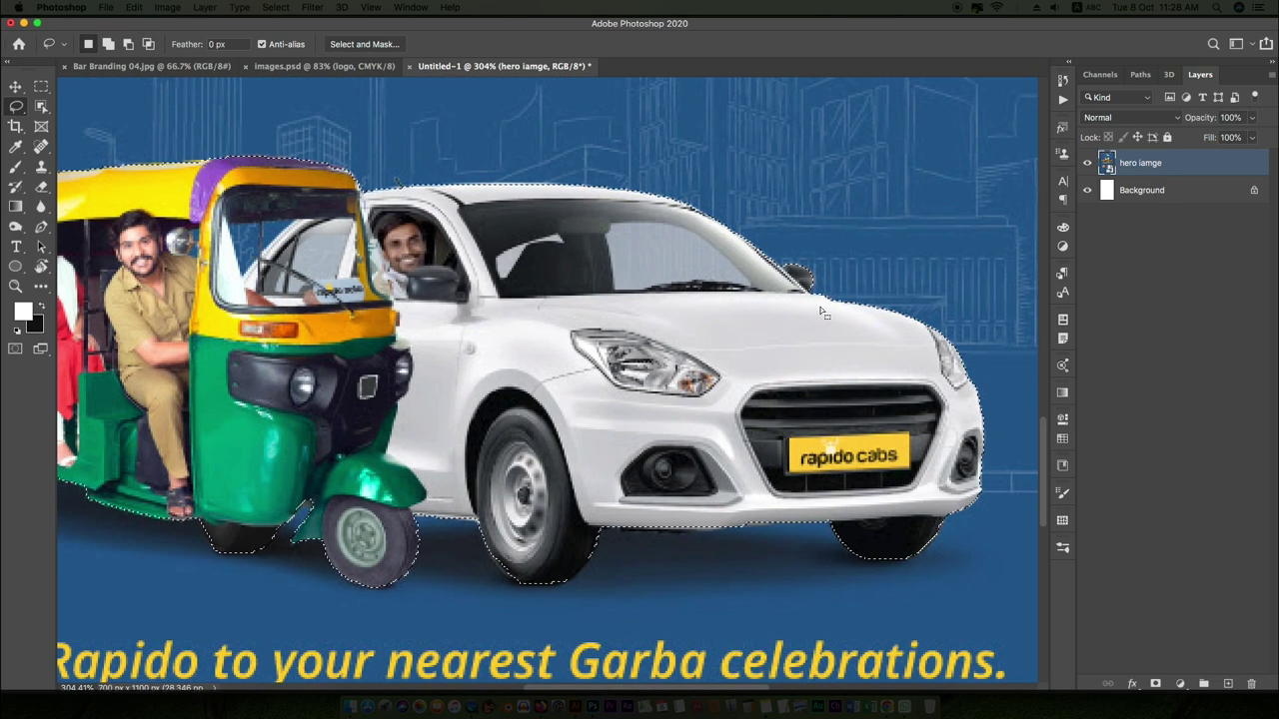
{"action": "scroll", "coordinate": [436, 386], "scroll_direction": "down", "scroll_amount": 1}
{"action": "scroll", "coordinate": [436, 386], "scroll_direction": "down", "scroll_amount": 1}
{"action": "scroll", "coordinate": [285, 228], "scroll_direction": "up", "scroll_amount": 2}
Contract the vehicle selection slightly inward via Select > Modify
{"action": "left_click", "coordinate": [276, 7]}
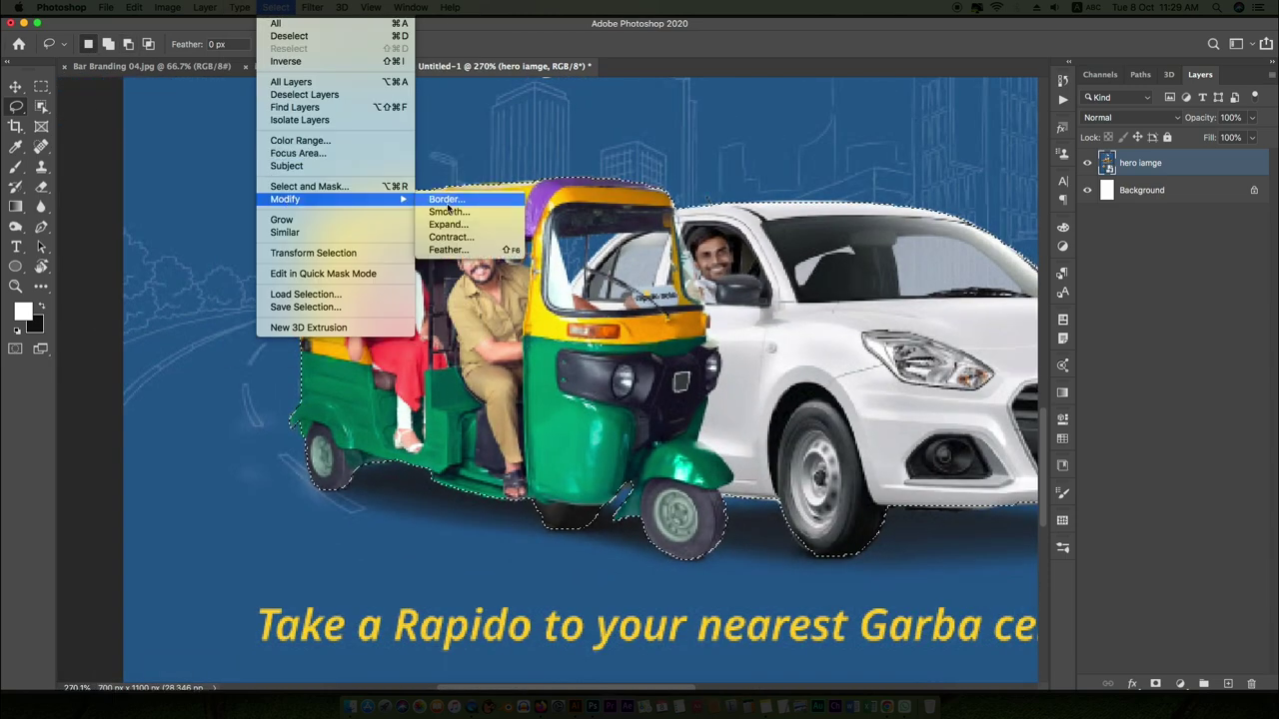
{"action": "left_click", "coordinate": [450, 245]}
{"action": "key", "text": "Return"}
{"action": "scroll", "coordinate": [955, 396], "scroll_direction": "down", "scroll_amount": 2}
Copy the selected vehicles onto a new 'hero image' layer and hide the original layer
{"action": "key", "text": "ctrl+j"}
{"action": "type", "text": "hero imag"}
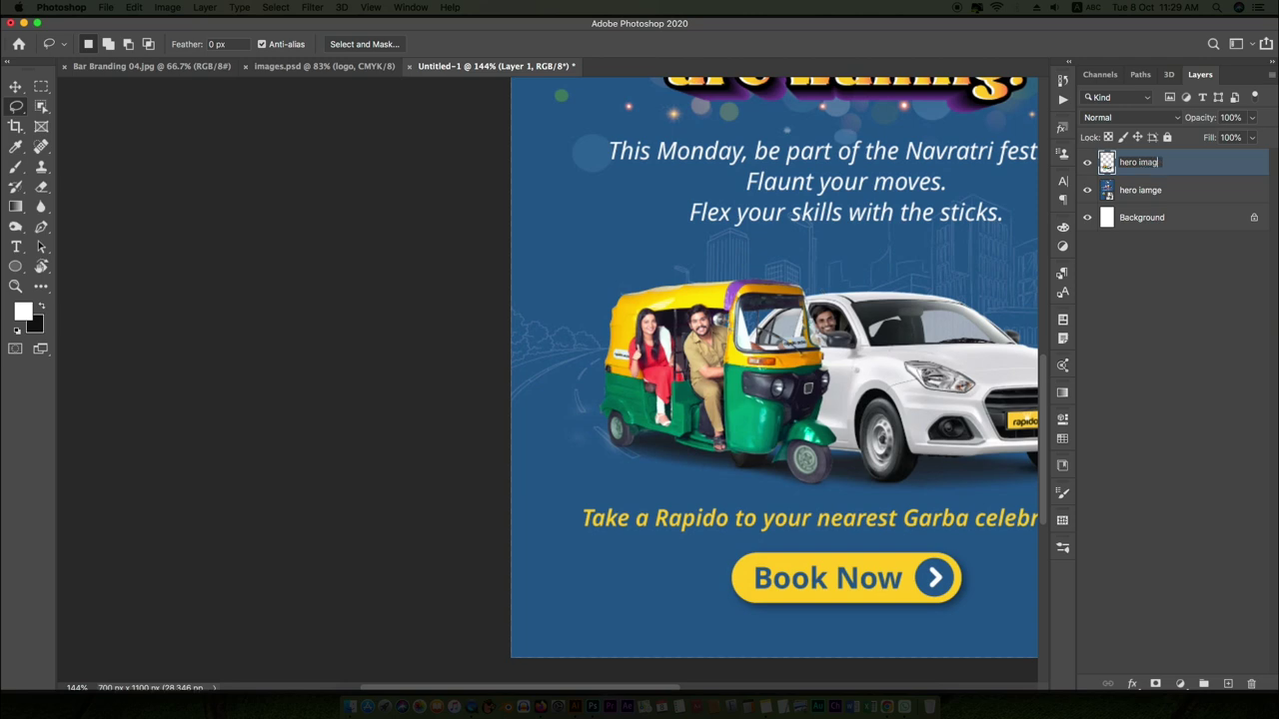
{"action": "type", "text": "e"}
{"action": "key", "text": "Return"}
{"action": "left_click", "coordinate": [1088, 190]}
{"action": "scroll", "coordinate": [628, 322], "scroll_direction": "up", "scroll_amount": 3}
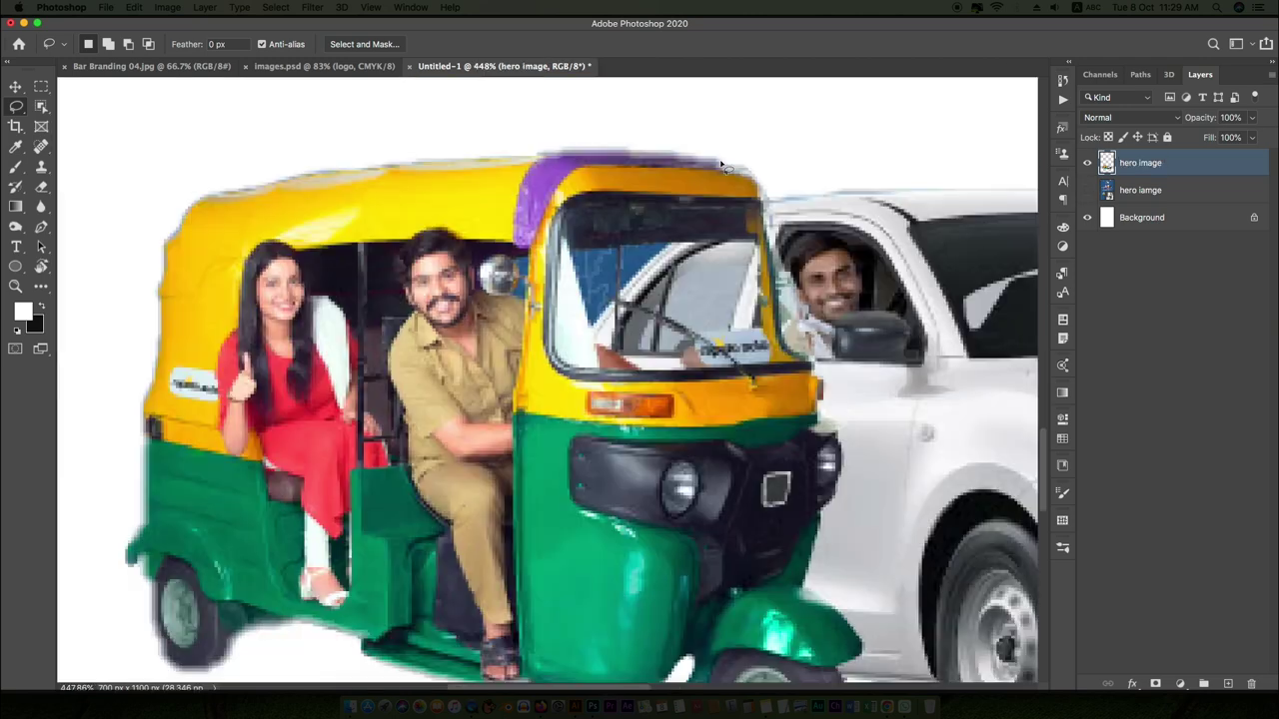
{"action": "scroll", "coordinate": [629, 323], "scroll_direction": "down", "scroll_amount": 3}
{"action": "scroll", "coordinate": [629, 322], "scroll_direction": "up", "scroll_amount": 3}
{"action": "scroll", "coordinate": [684, 348], "scroll_direction": "up", "scroll_amount": 2}
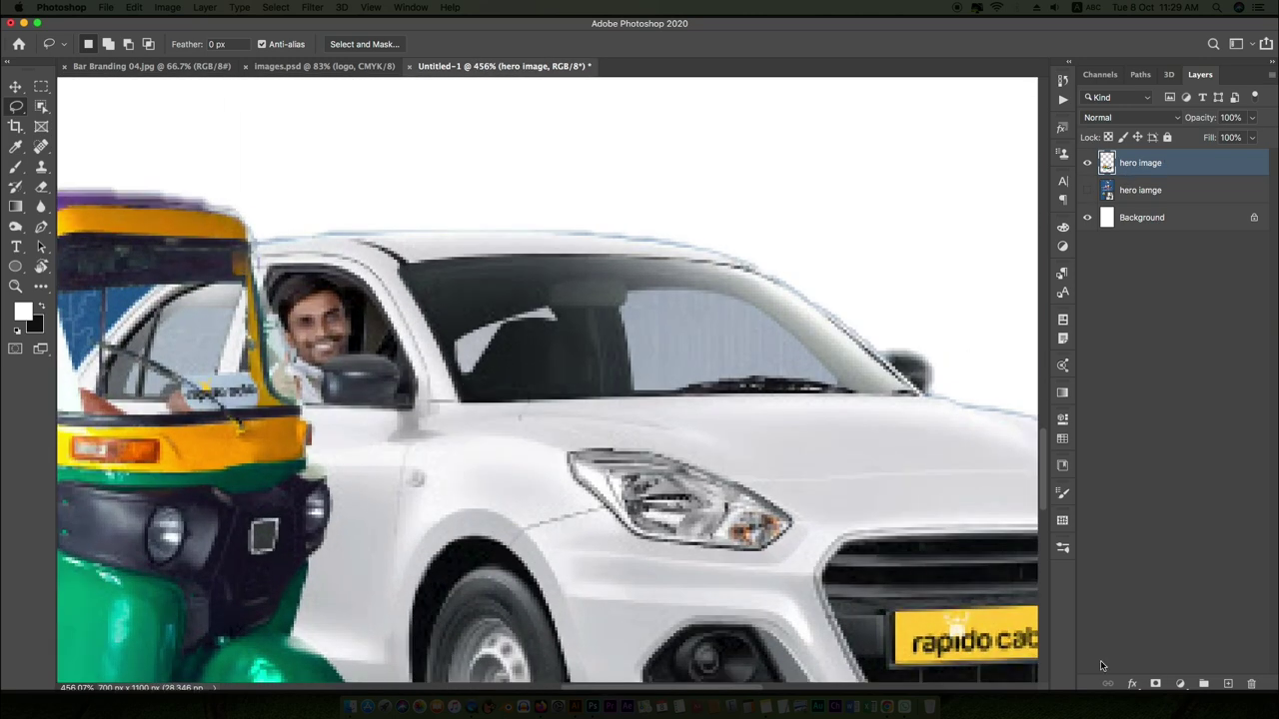
Paint the car windows see-through on the hero image layer mask with a large brush
{"action": "key", "text": "b"}
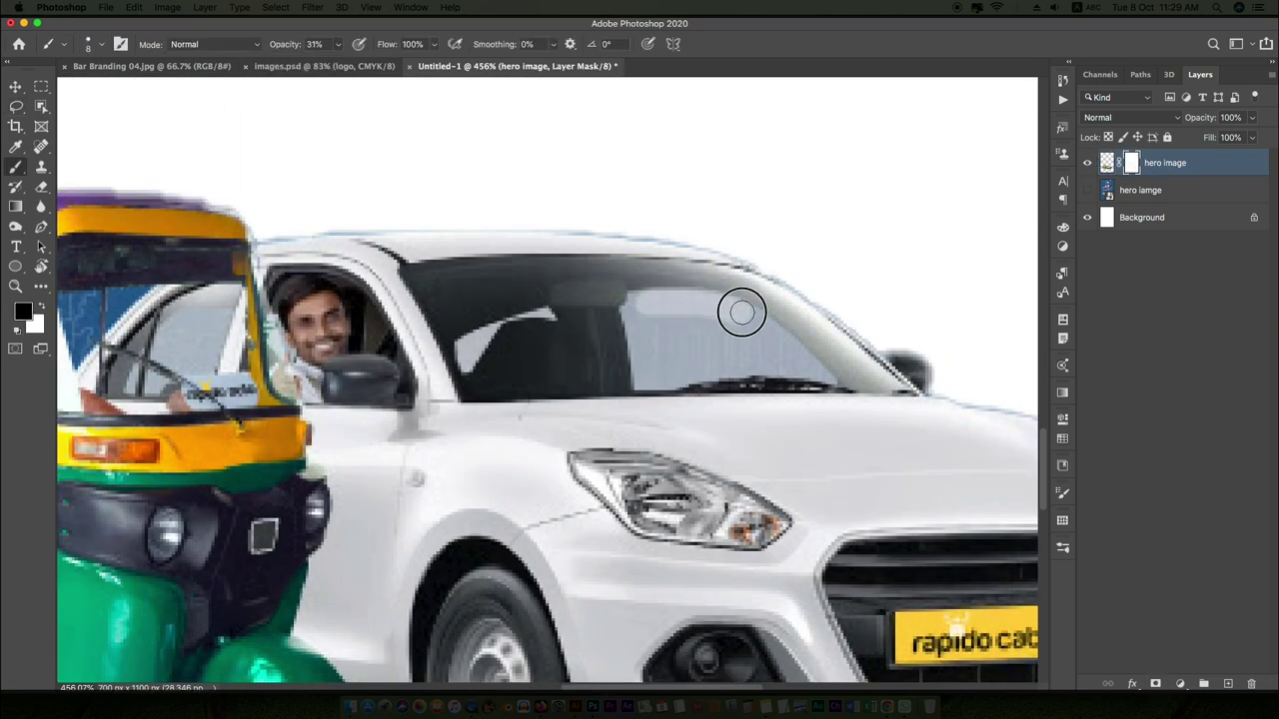
{"action": "scroll", "coordinate": [741, 313], "scroll_direction": "up", "scroll_amount": 1}
{"action": "left_click", "coordinate": [103, 50]}
{"action": "left_click", "coordinate": [318, 44]}
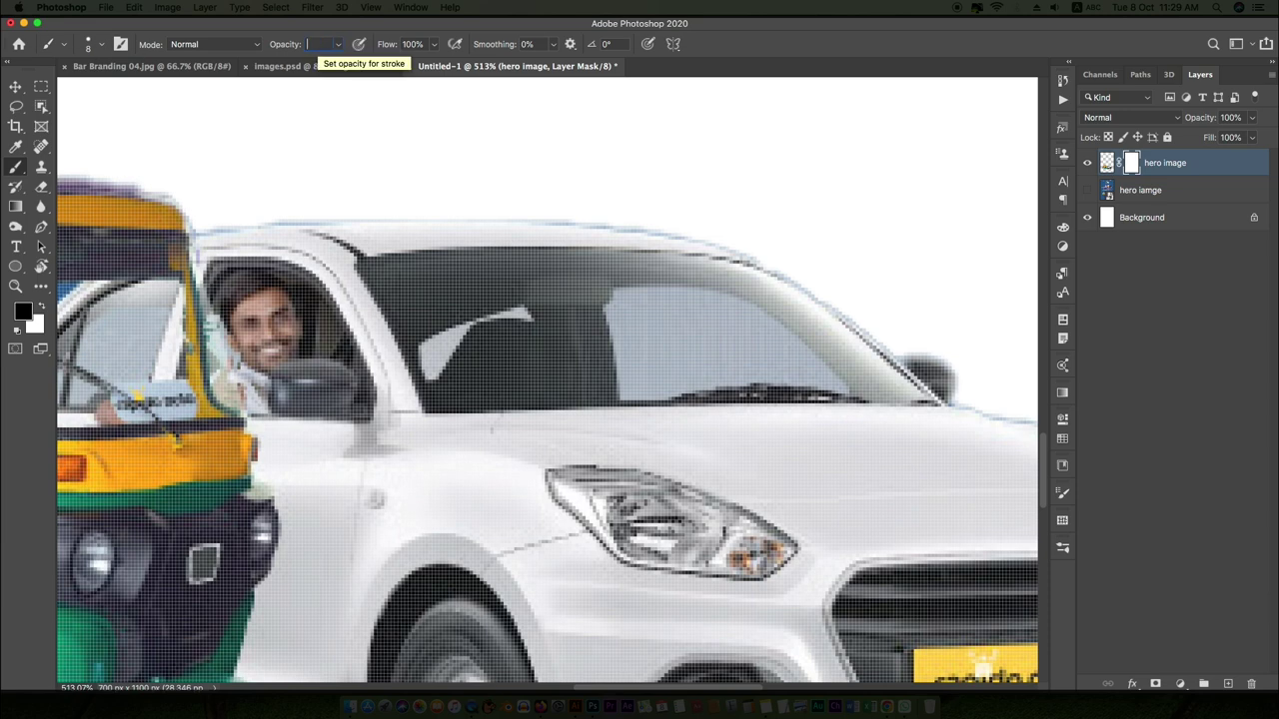
{"action": "type", "text": "50"}
{"action": "scroll", "coordinate": [702, 306], "scroll_direction": "up", "scroll_amount": 1}
{"action": "key", "text": "l"}
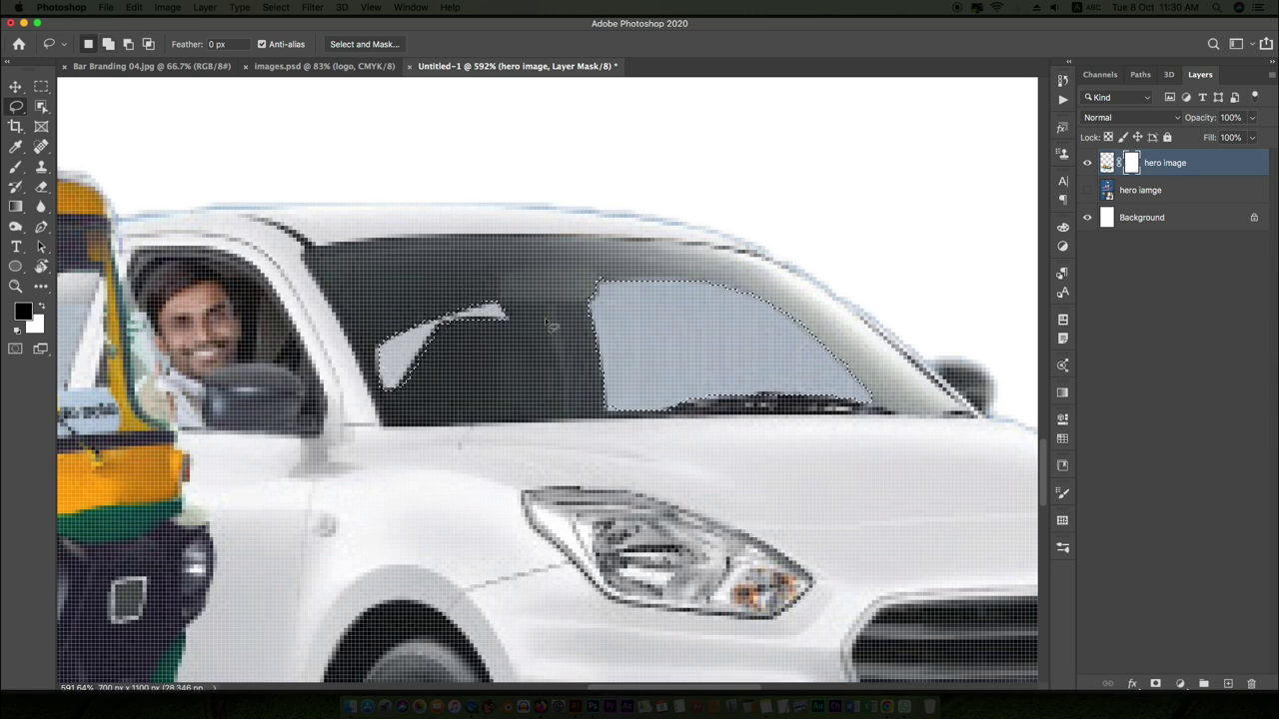
{"action": "key", "text": "b"}
{"action": "left_click_drag", "start_coordinate": [700, 297], "coordinate": [629, 300]}
{"action": "key", "text": "bracketright"}
{"action": "key", "text": "bracketright"}
{"action": "key", "text": "bracketright"}
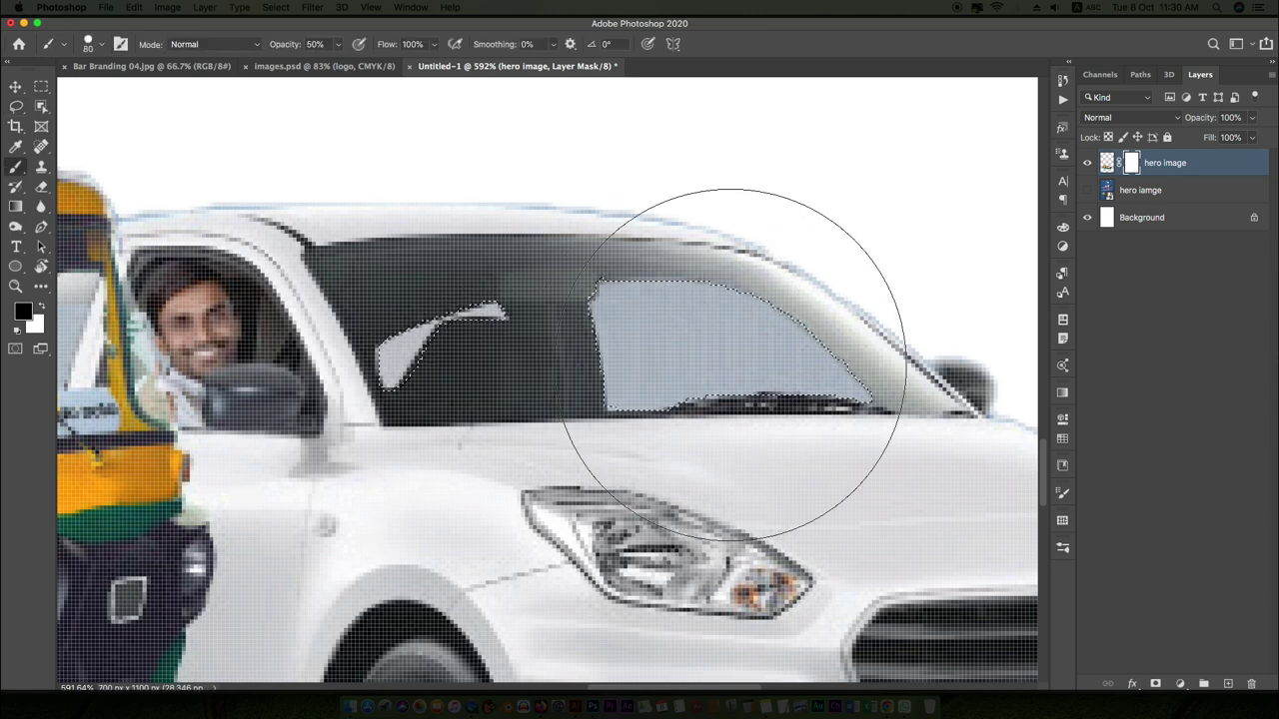
{"action": "mouse_move", "coordinate": [635, 356]}
{"action": "left_mouse_down"}
{"action": "mouse_move", "coordinate": [781, 279]}
{"action": "mouse_move", "coordinate": [443, 328]}
{"action": "left_mouse_up"}
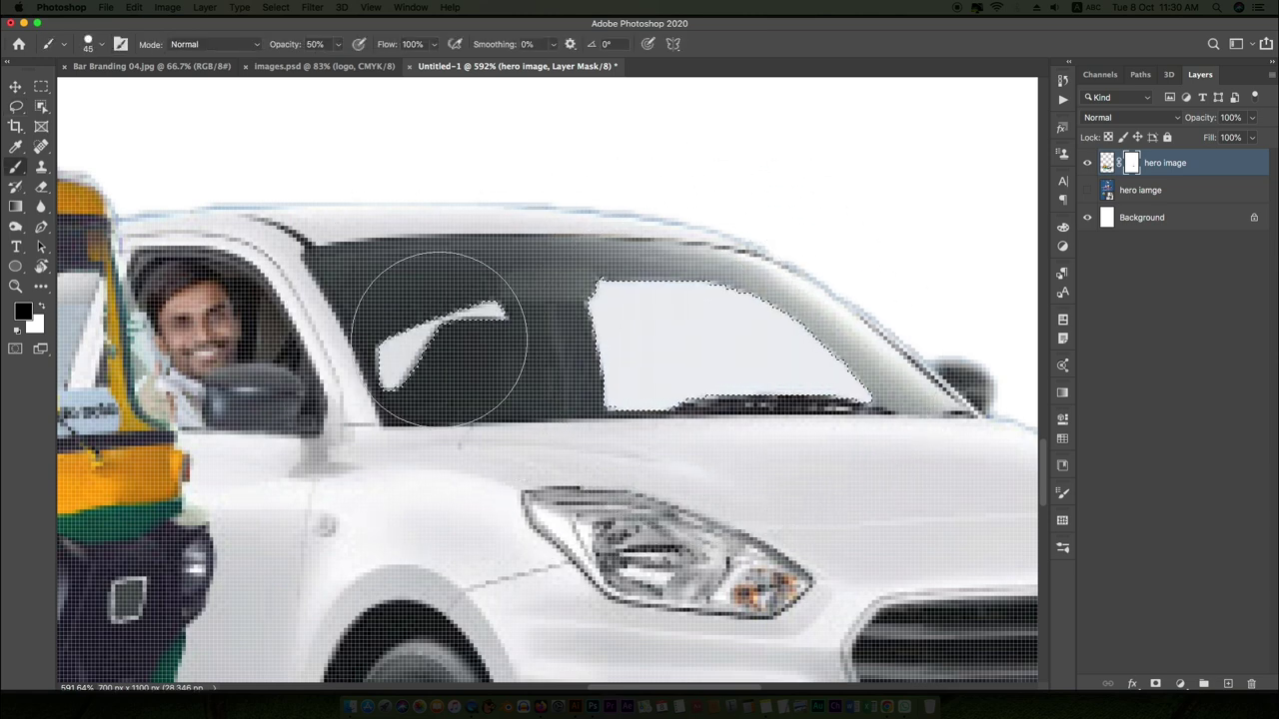
Hide the white Background to show transparency and add a blank new layer
{"action": "key", "text": "super+0"}
{"action": "key", "text": "v"}
{"action": "left_click", "coordinate": [1090, 217]}
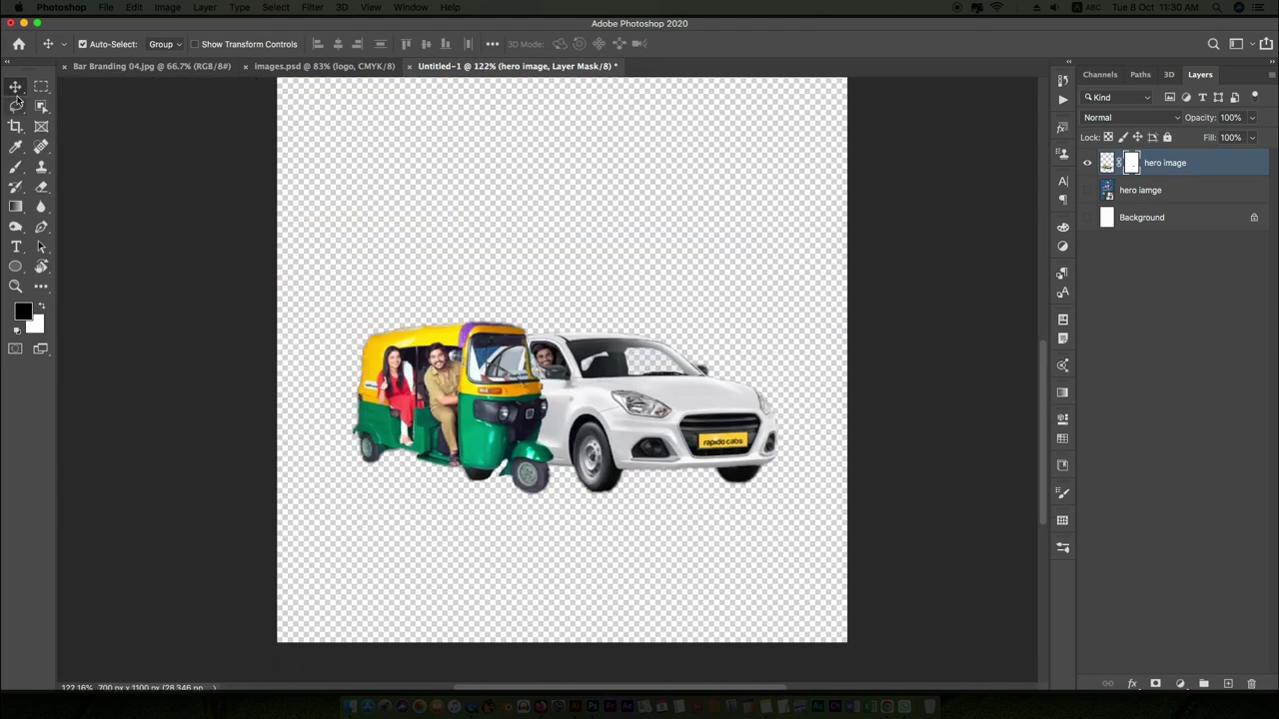
{"action": "key", "text": "super+shift+alt+n"}
{"action": "key", "text": "x"}
{"action": "key", "text": "b"}
{"action": "scroll", "coordinate": [366, 440], "scroll_direction": "up", "scroll_amount": 3}
Set up a black soft oval brush for painting the vehicle shadows
{"action": "key", "text": "F5"}
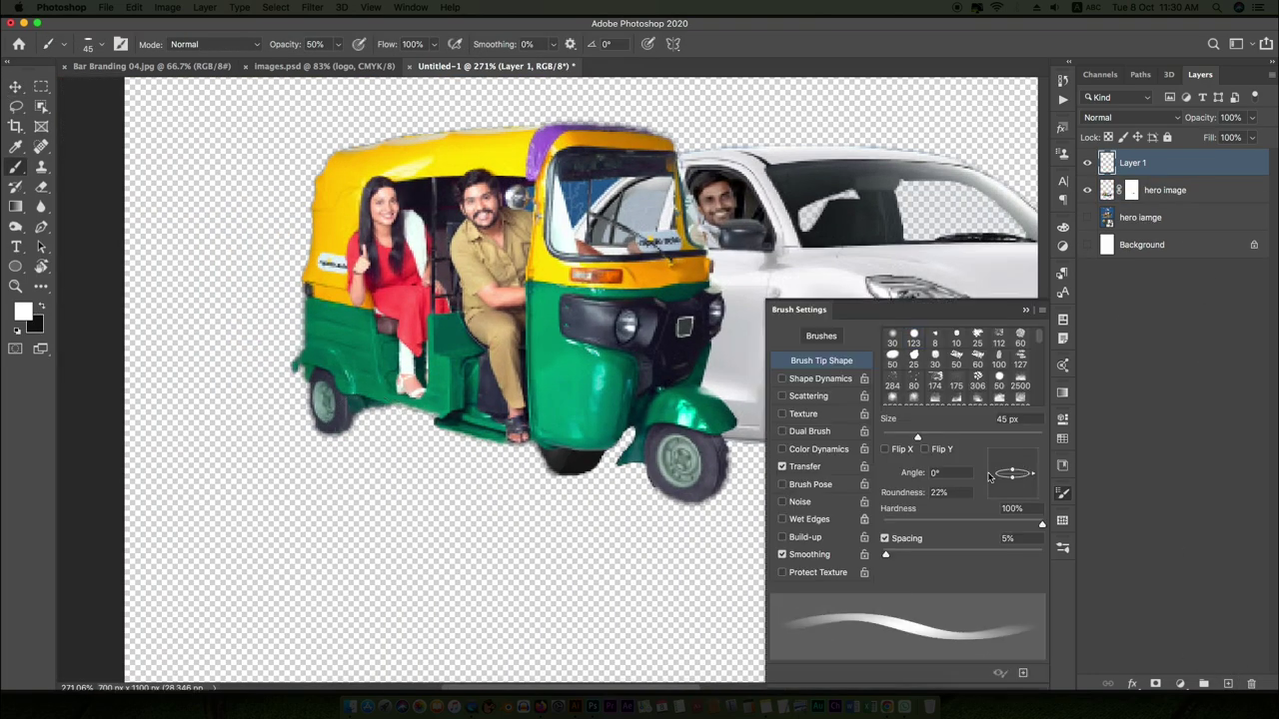
{"action": "key", "text": "x"}
{"action": "left_click", "coordinate": [96, 44]}
{"action": "left_click", "coordinate": [100, 188]}
{"action": "left_click", "coordinate": [366, 609]}
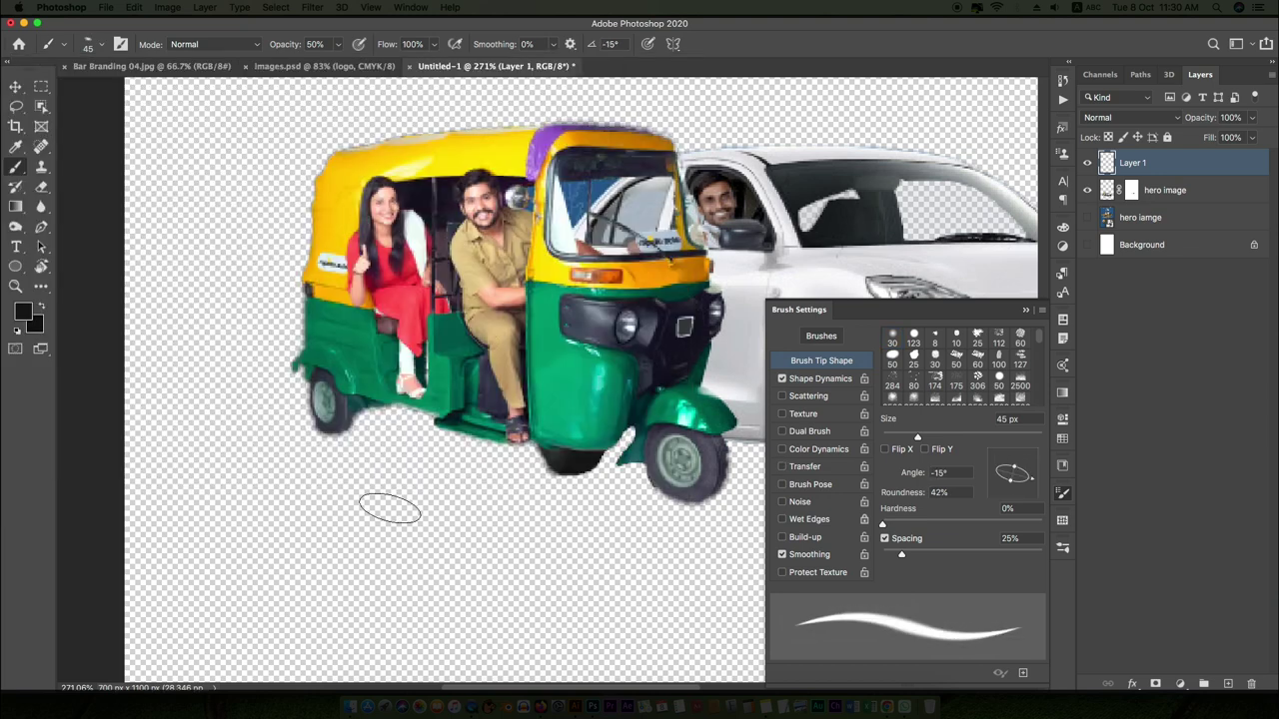
{"action": "scroll", "coordinate": [593, 487], "scroll_direction": "right", "scroll_amount": 5}
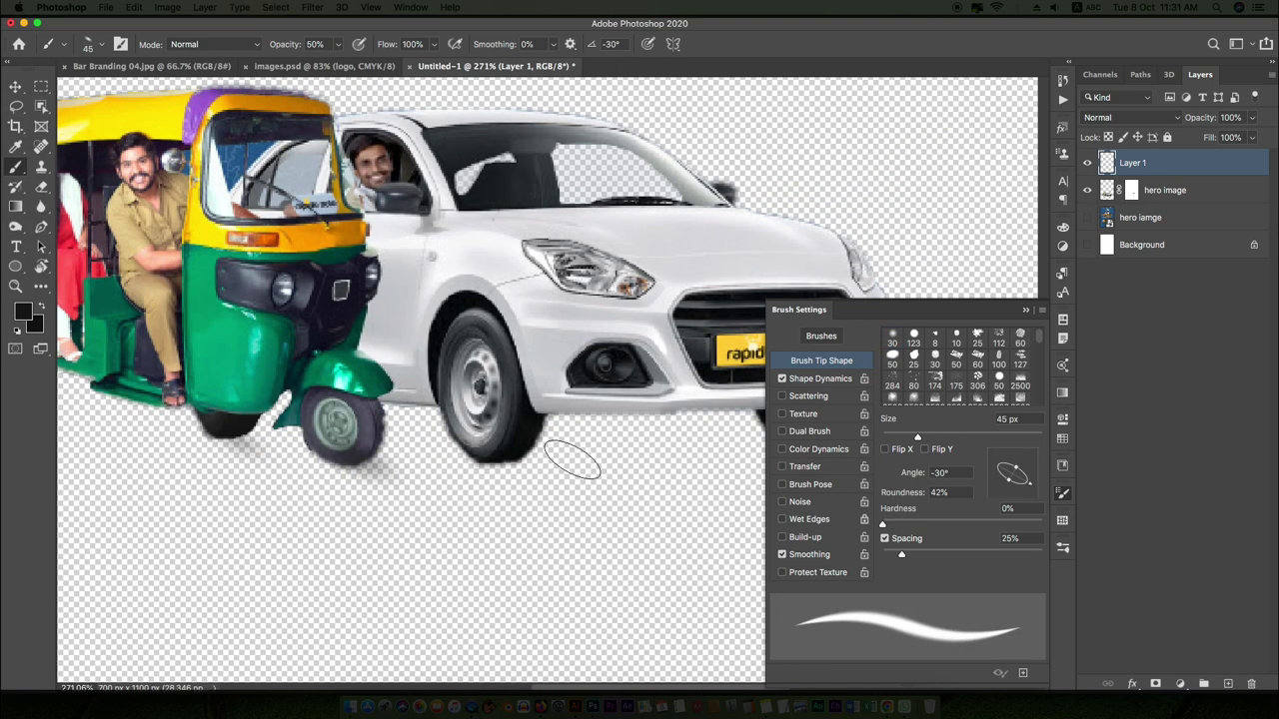
{"action": "scroll", "coordinate": [512, 477], "scroll_direction": "right", "scroll_amount": 3}
{"action": "scroll", "coordinate": [570, 488], "scroll_direction": "left", "scroll_amount": 3}
{"action": "scroll", "coordinate": [440, 590], "scroll_direction": "left", "scroll_amount": 1}
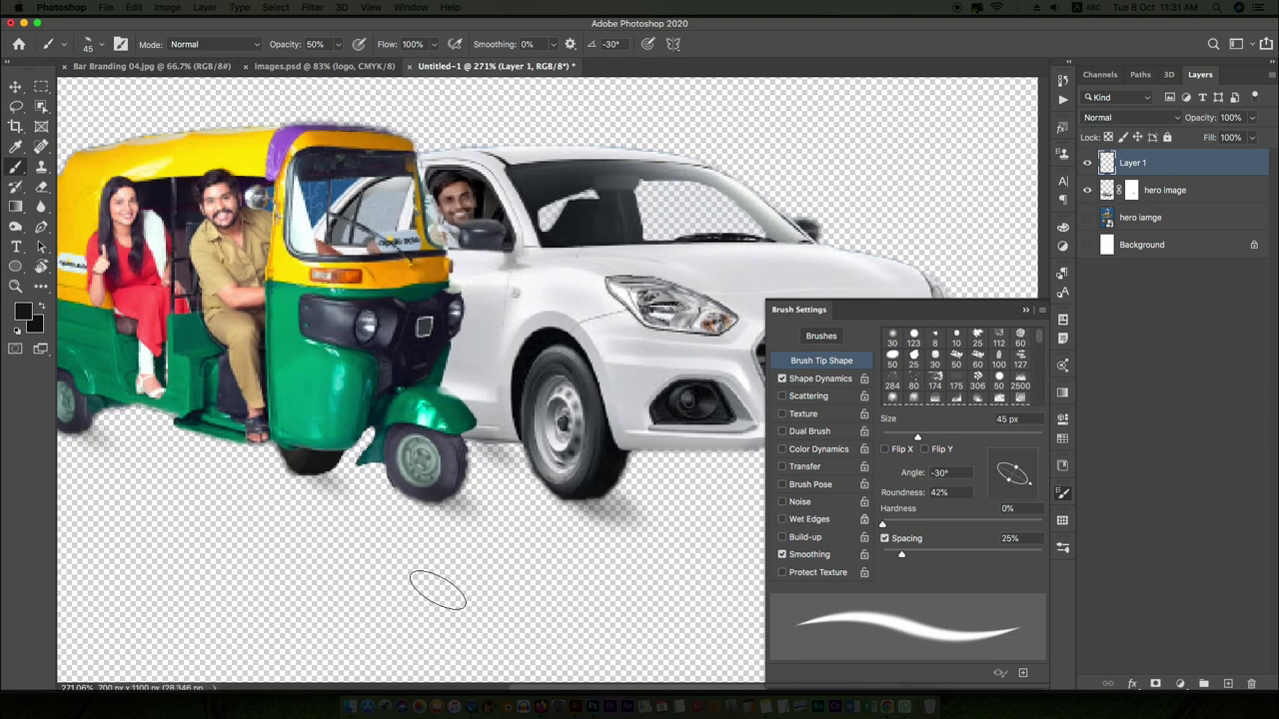
{"action": "scroll", "coordinate": [354, 484], "scroll_direction": "down", "scroll_amount": 1}
{"action": "scroll", "coordinate": [354, 484], "scroll_direction": "down", "scroll_amount": 2}
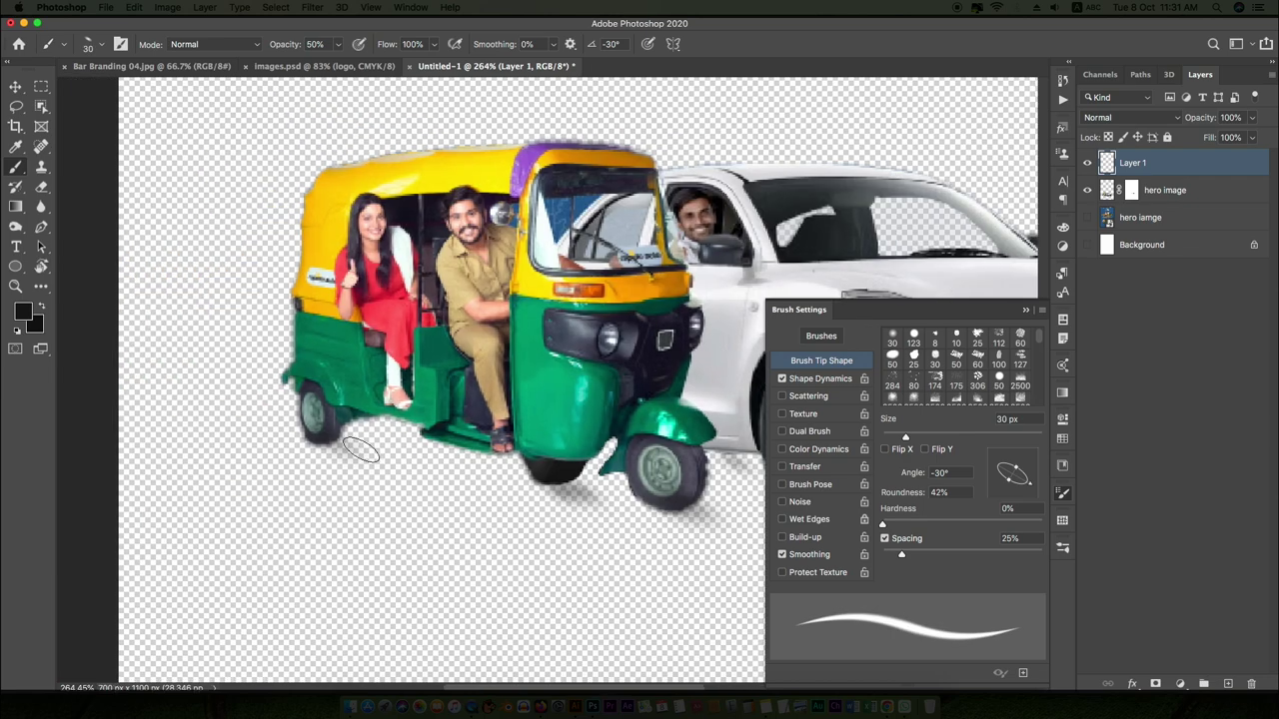
{"action": "scroll", "coordinate": [354, 484], "scroll_direction": "down", "scroll_amount": 2}
Move Layer 1 beneath hero image and merge the shadow into it
{"action": "left_click_drag", "start_coordinate": [1132, 161], "coordinate": [1152, 188]}
{"action": "key", "text": "ctrl+e"}
{"action": "right_click", "coordinate": [1150, 226]}
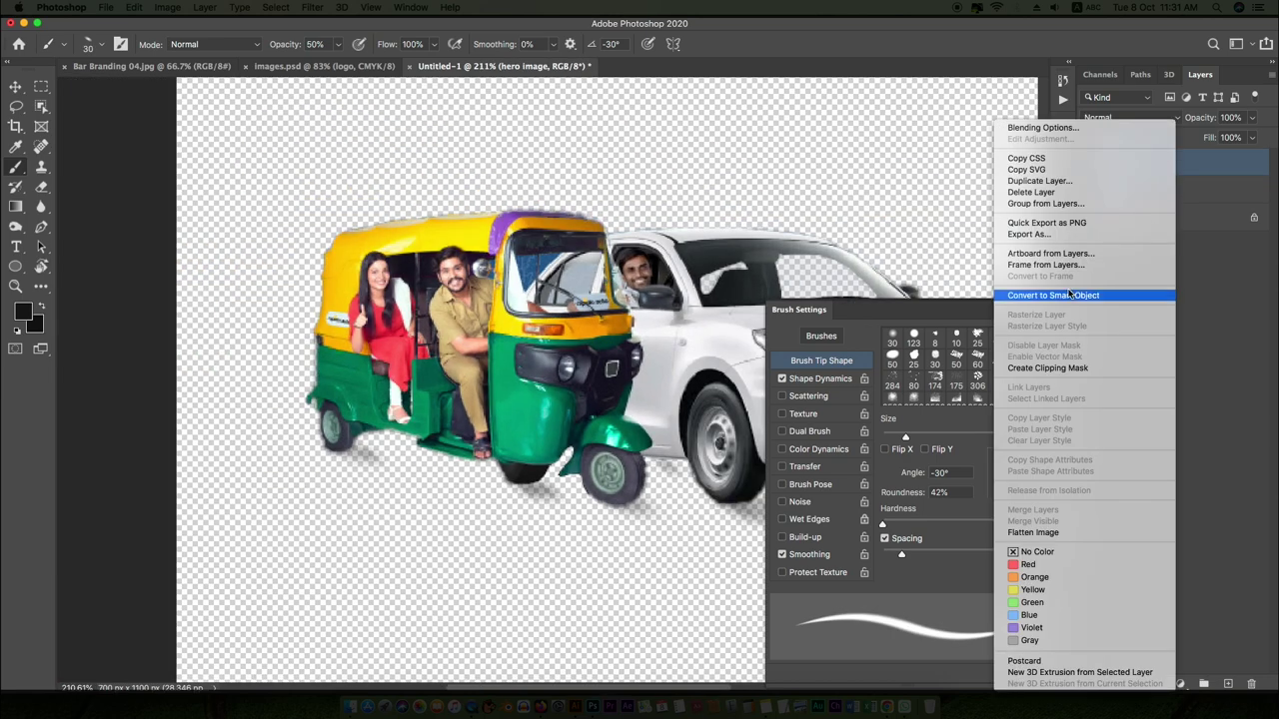
Save the document as hero image rapito.psd in Downloads
{"action": "key", "text": "ctrl+s"}
{"action": "left_click", "coordinate": [700, 378]}
{"action": "left_click", "coordinate": [699, 378]}
{"action": "type", "text": "hero image rapito.psd"}
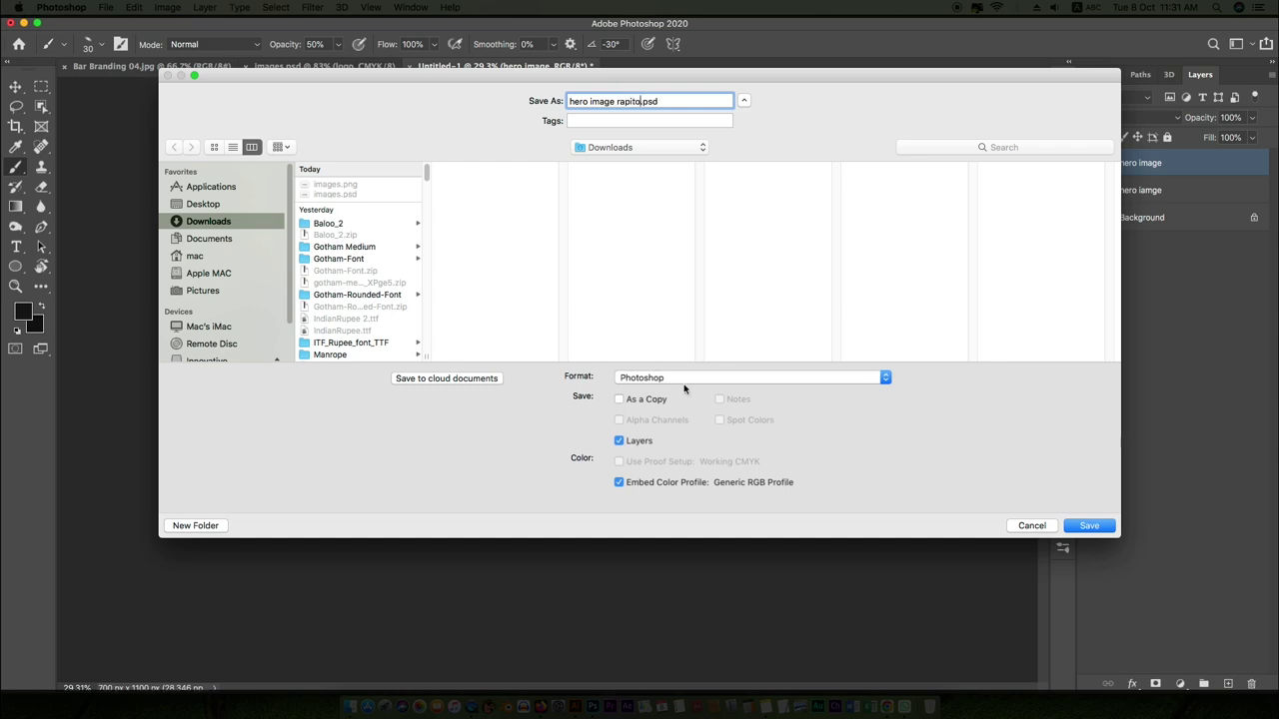
{"action": "key", "text": "Return"}
{"action": "left_click", "coordinate": [847, 295]}
Place hero image rapito.psd onto the Illustrator orange poster
{"action": "left_click", "coordinate": [575, 706]}
{"action": "key", "text": "ctrl+shift+p"}
{"action": "double_click", "coordinate": [295, 114]}
{"action": "key", "text": "ctrl+minus"}
{"action": "key", "text": "ctrl+minus"}
{"action": "key", "text": "ctrl+minus"}
{"action": "left_click", "coordinate": [713, 484]}
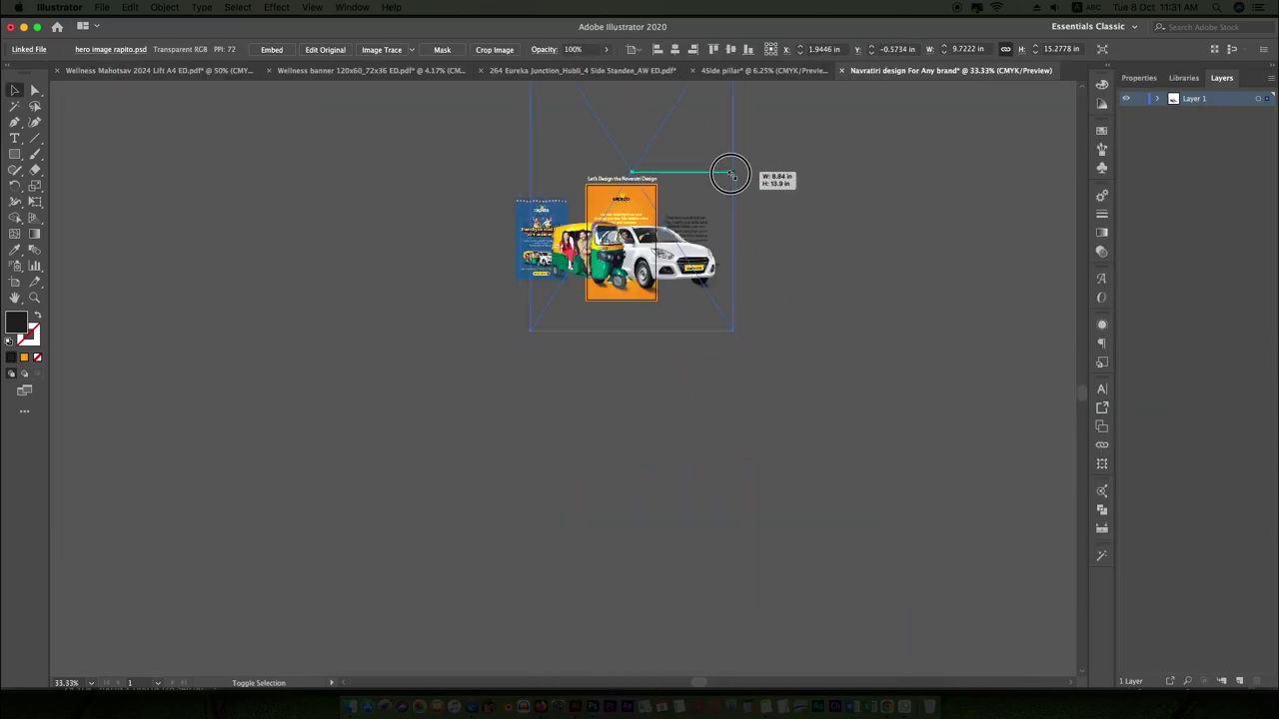
Scale the placed car image down and position it on the orange poster
{"action": "key", "text": "ctrl+plus"}
{"action": "key", "text": "ctrl+plus"}
{"action": "key", "text": "ctrl+plus"}
{"action": "left_click_drag", "start_coordinate": [728, 171], "coordinate": [639, 200]}
{"action": "key", "text": "ctrl+plus"}
{"action": "key", "text": "ctrl+plus"}
{"action": "left_click_drag", "start_coordinate": [600, 262], "coordinate": [601, 284]}
In Photoshop, fit the hero image canvas and add a new empty layer
{"action": "key", "text": "ctrl+plus"}
{"action": "left_click", "coordinate": [564, 696]}
{"action": "key", "text": "ctrl+0"}
{"action": "key", "text": "ctrl+shift+alt+n"}
{"action": "key", "text": "alt+Tab"}
{"action": "key", "text": "alt+Tab"}
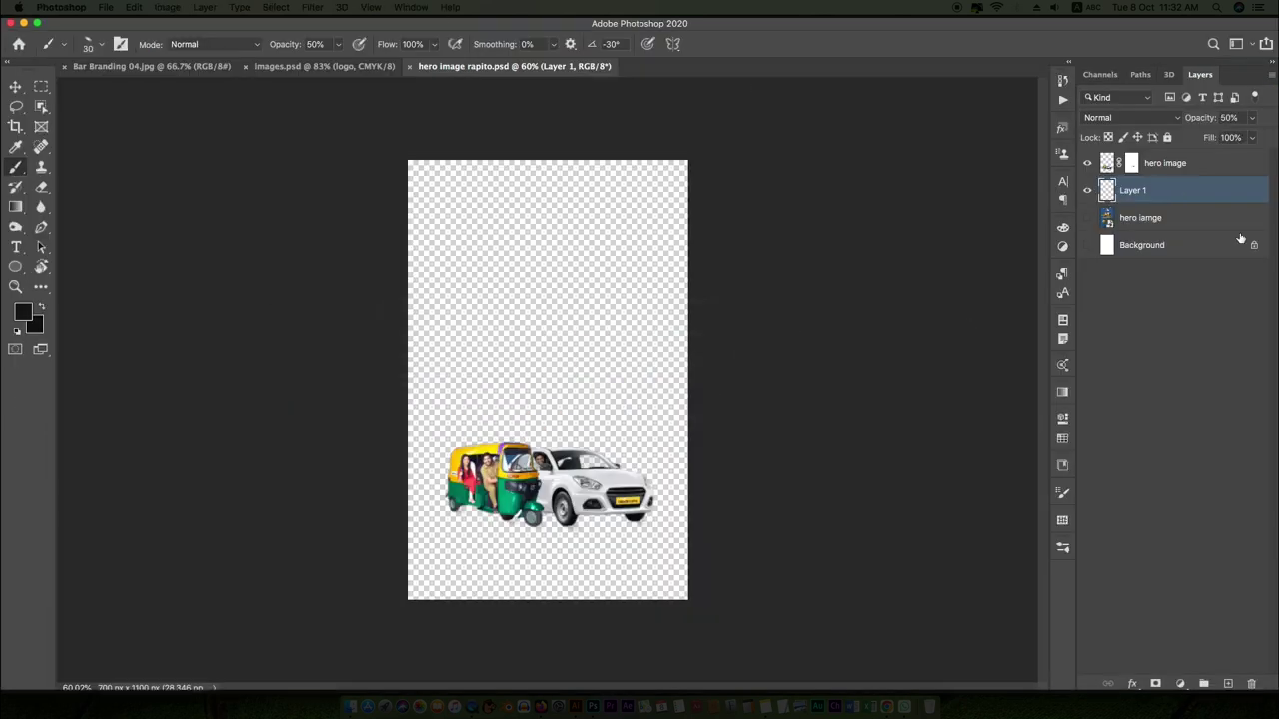
Apply a Gaussian Blur to the shadow layer and switch to the Brush tool
{"action": "left_click", "coordinate": [312, 7]}
{"action": "left_click", "coordinate": [530, 231]}
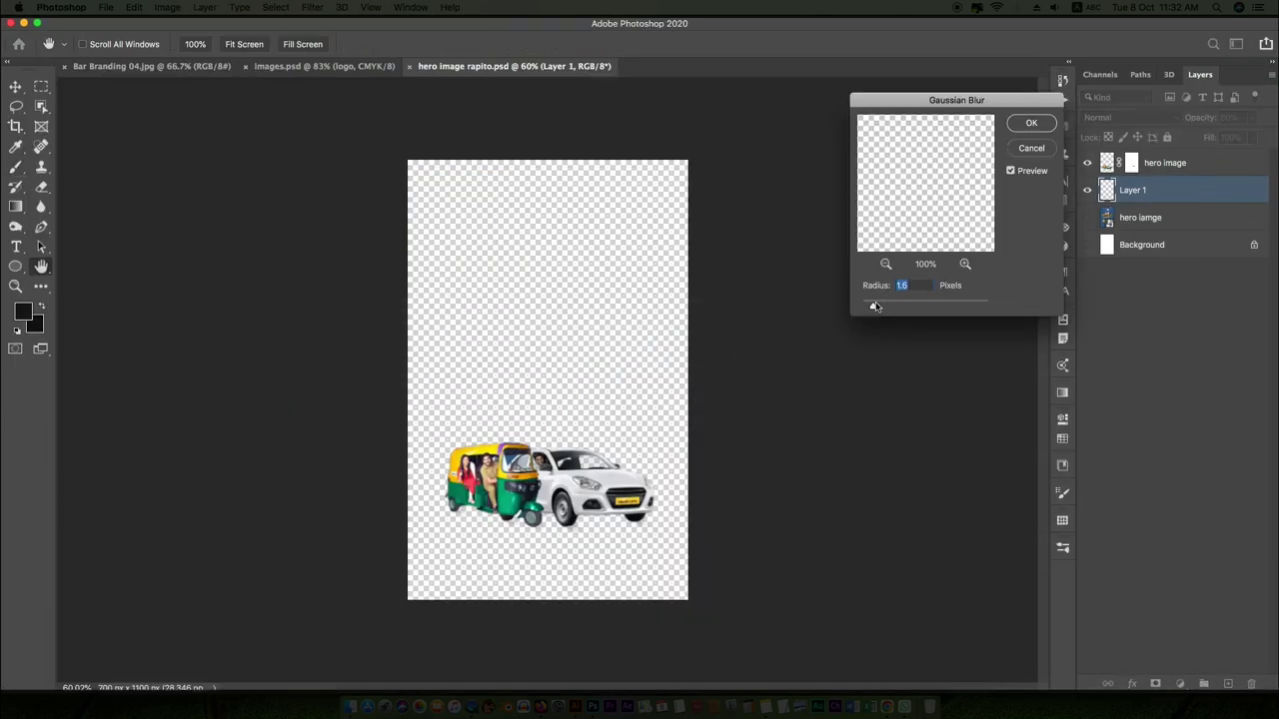
{"action": "left_click", "coordinate": [1041, 117]}
{"action": "key", "text": "b"}
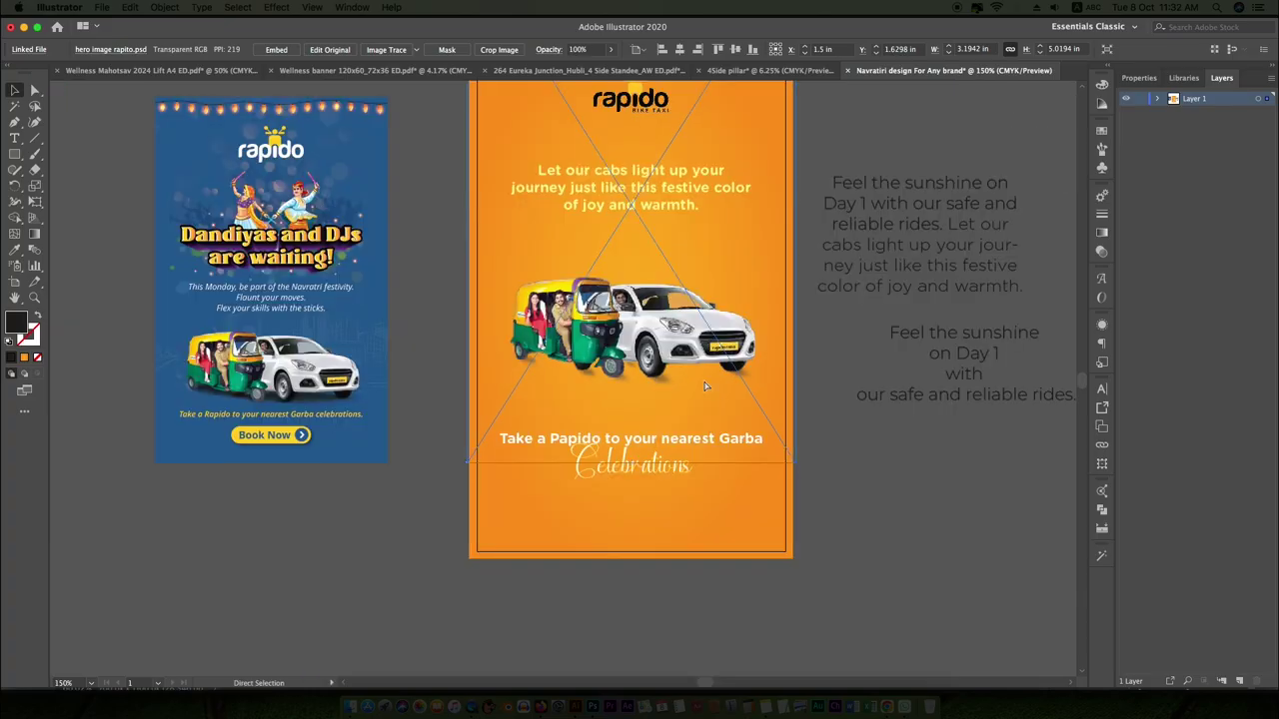
{"action": "scroll", "coordinate": [1098, 294], "scroll_direction": "up", "scroll_amount": 2}
{"action": "scroll", "coordinate": [640, 589], "scroll_direction": "up", "scroll_amount": 4}
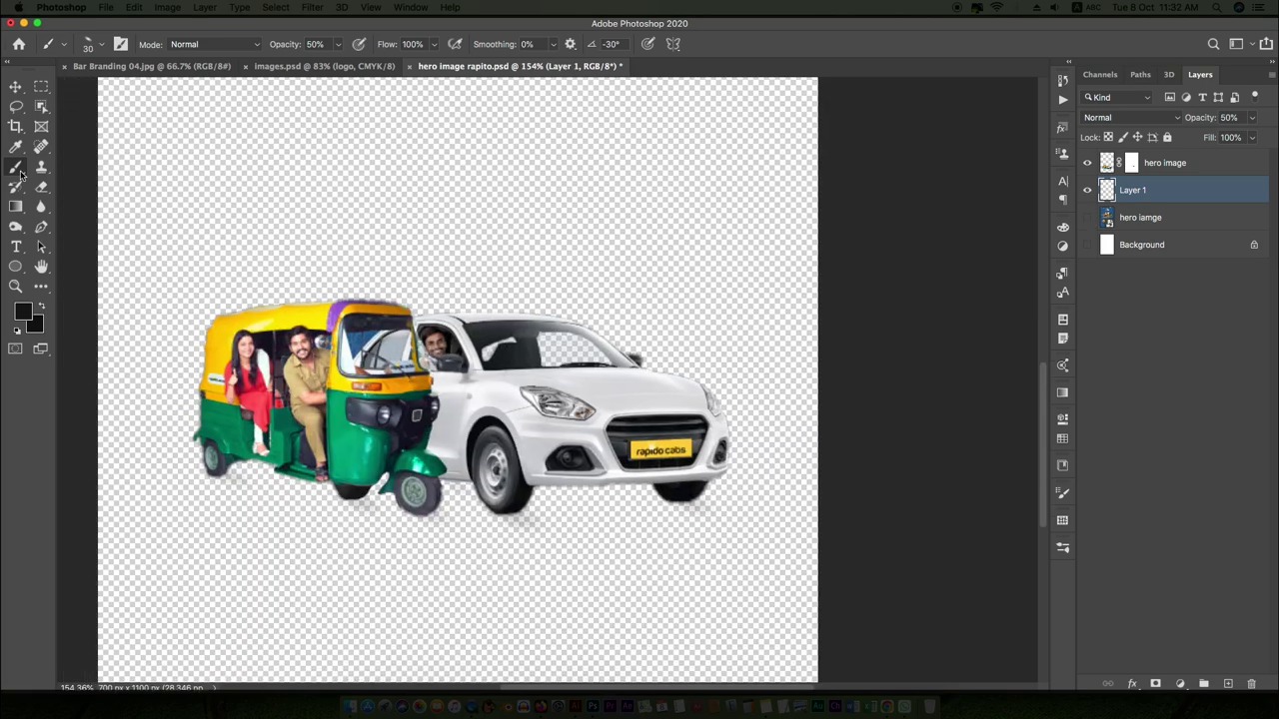
Transform the shadow layer, save the file, and return to the Illustrator poster
{"action": "key", "text": "ctrl+t"}
{"action": "key", "text": "ctrl+s"}
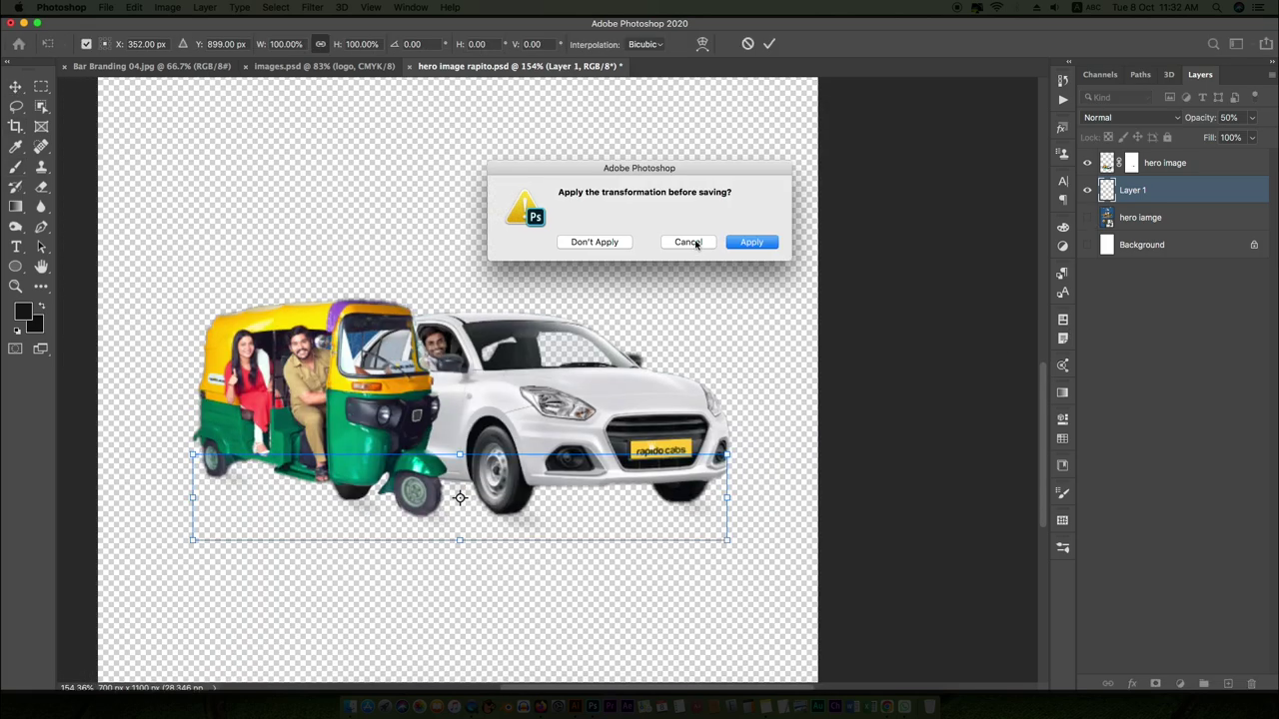
{"action": "left_click", "coordinate": [749, 243]}
{"action": "key", "text": "alt+Tab"}
{"action": "scroll", "coordinate": [715, 554], "scroll_direction": "down", "scroll_amount": 1}
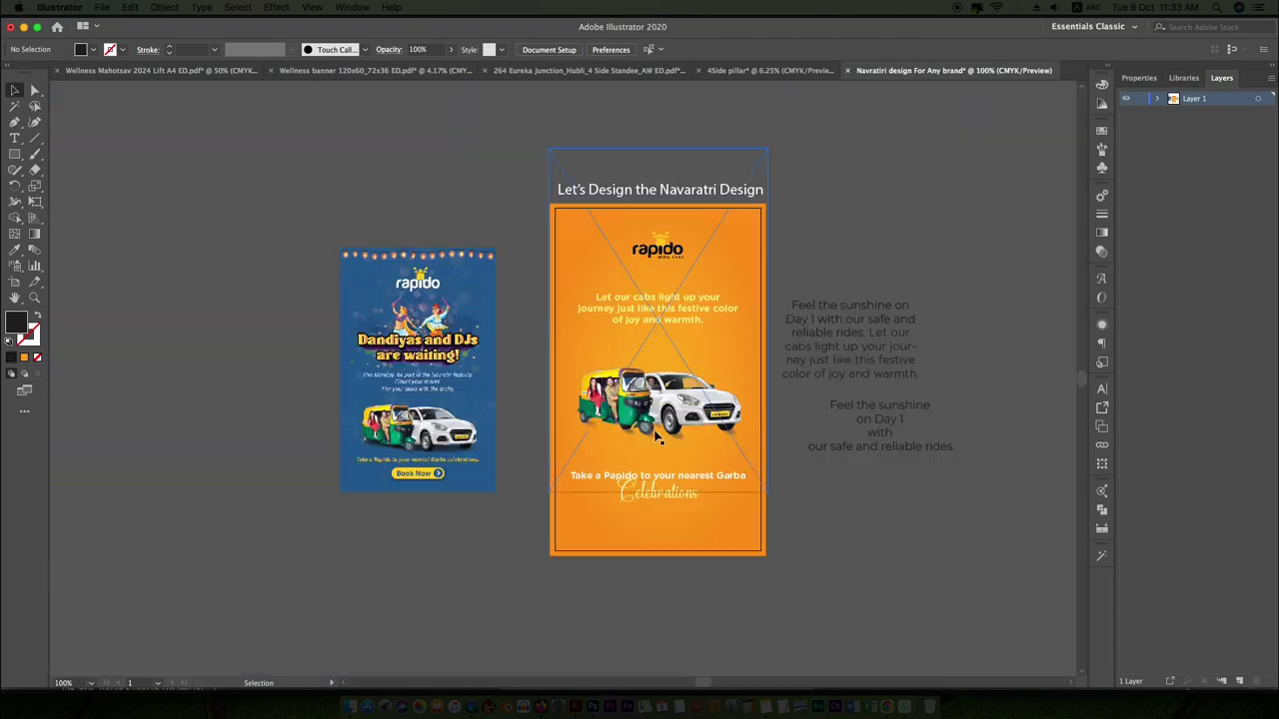
Paste an orange flower behind the vehicles, enlarge it, and select the top-right flower
{"action": "key", "text": "ctrl+v"}
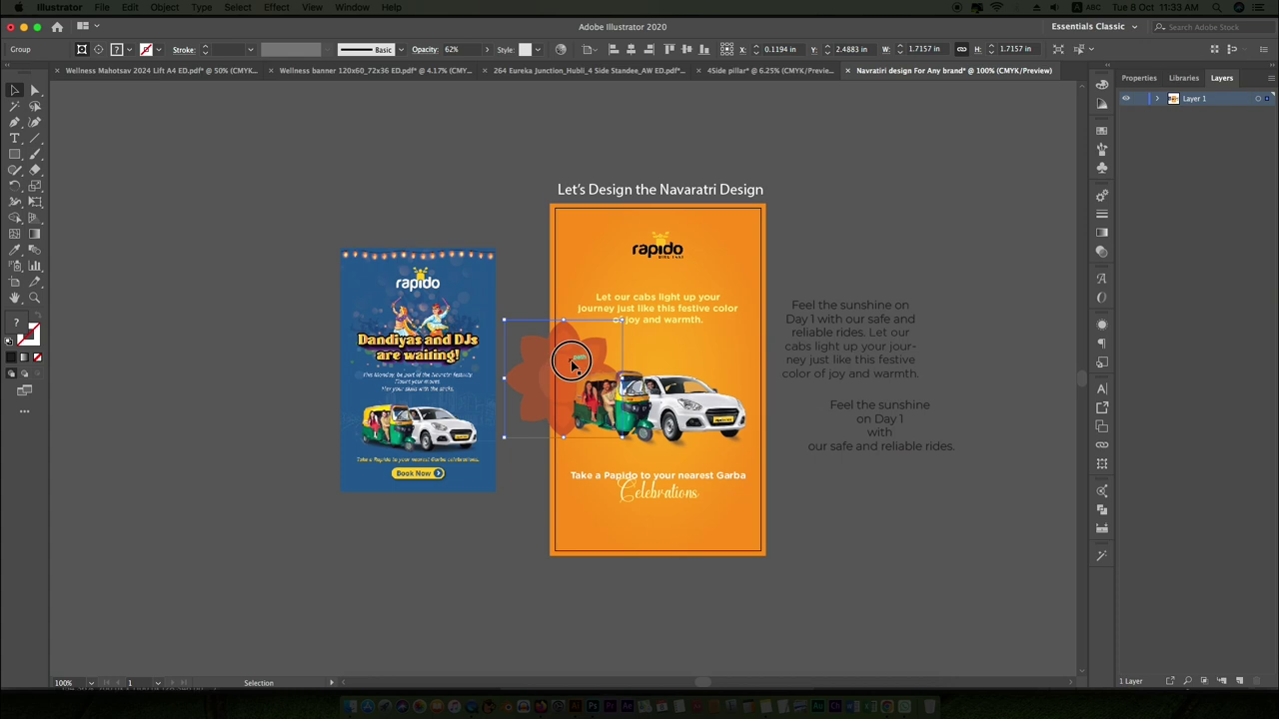
{"action": "key", "text": "ctrl+equal"}
{"action": "key", "text": "ctrl+bracketleft"}
{"action": "left_click_drag", "start_coordinate": [652, 359], "coordinate": [652, 488]}
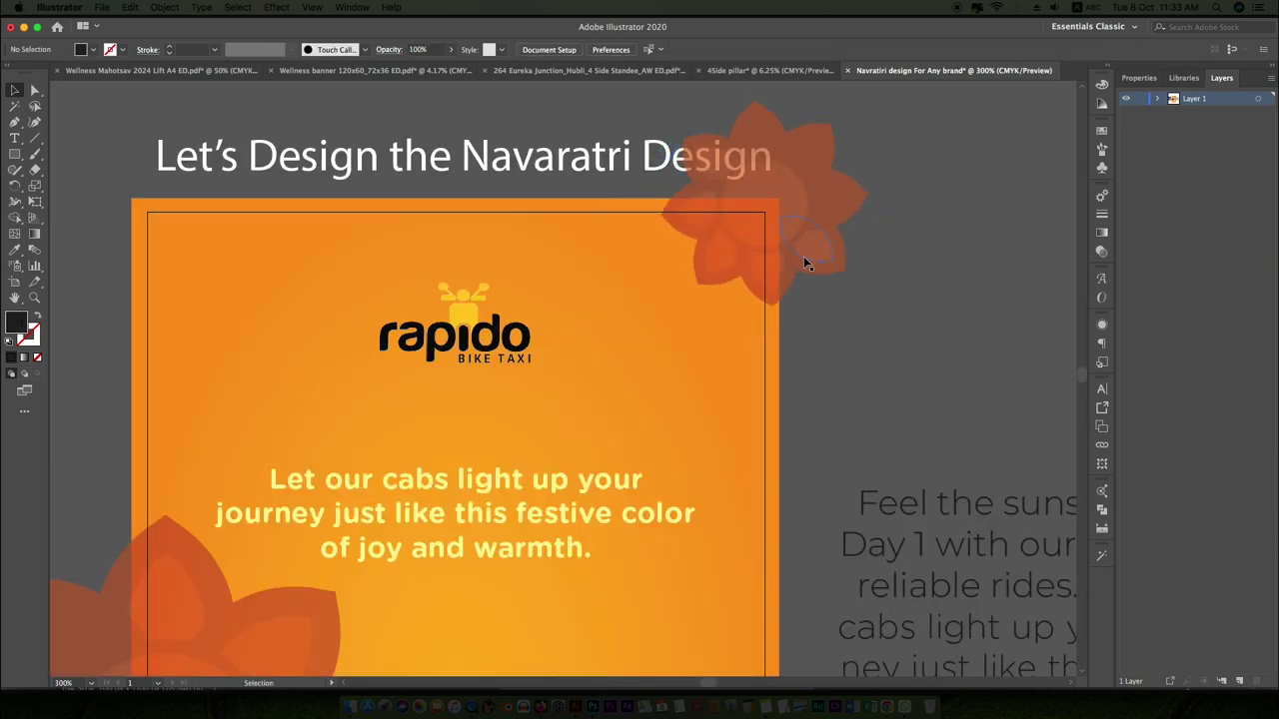
{"action": "left_click", "coordinate": [808, 264]}
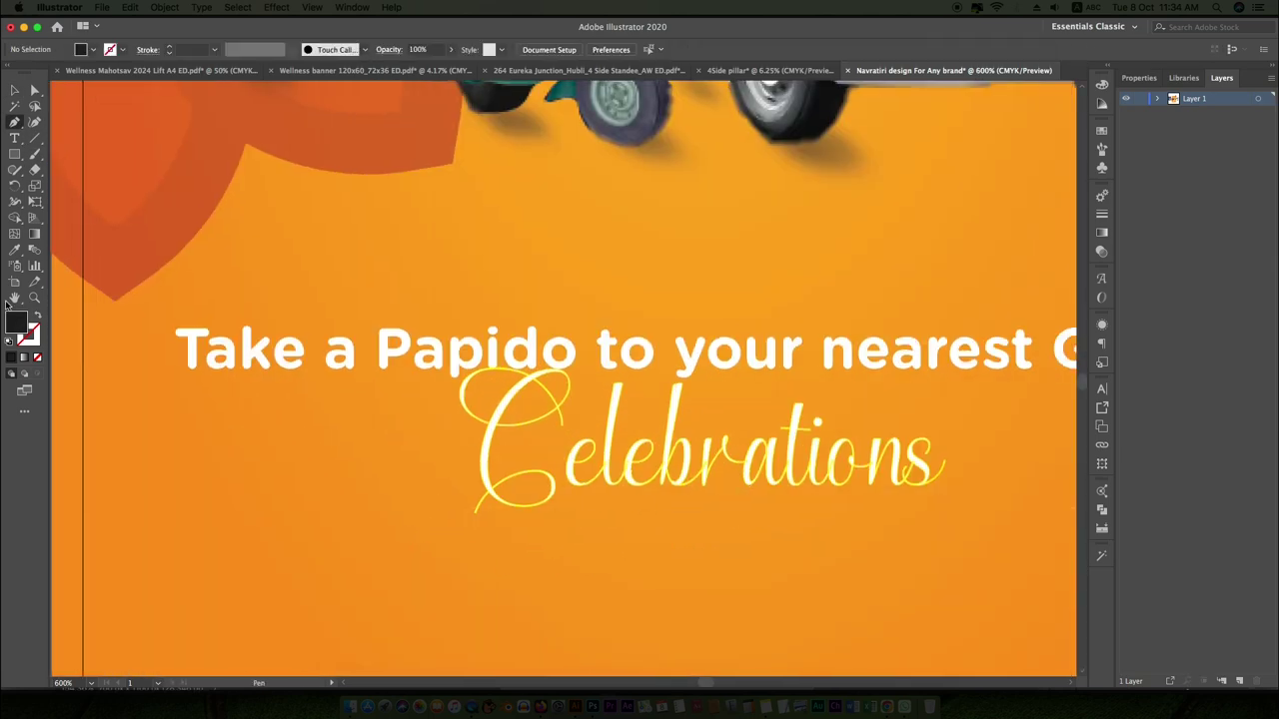
Draw a small arc beneath the Celebrations text with the Arc tool
{"action": "left_click_drag", "start_coordinate": [35, 136], "coordinate": [80, 151]}
{"action": "left_click_drag", "start_coordinate": [450, 550], "coordinate": [737, 543]}
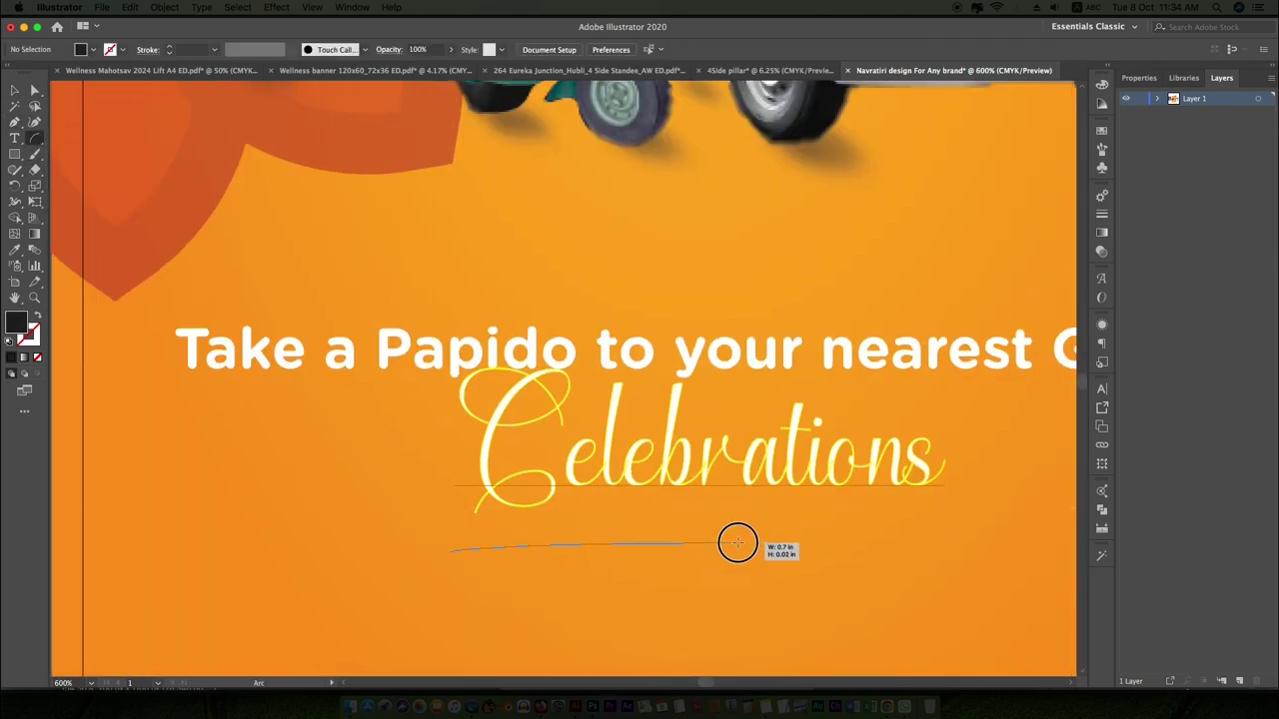
{"action": "left_click", "coordinate": [726, 641]}
{"action": "left_click", "coordinate": [734, 436]}
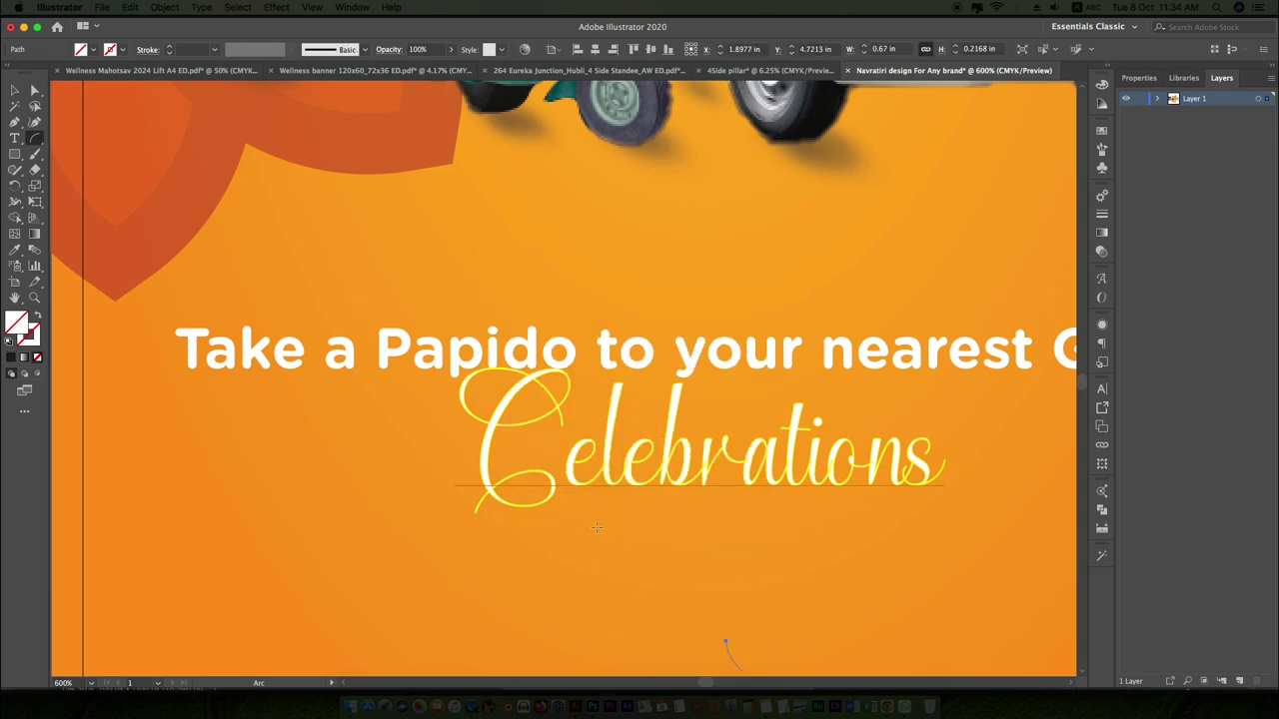
Give the arc a yellow tapered-profile stroke and widen its middle into a leaf
{"action": "left_click", "coordinate": [183, 48]}
{"action": "left_click", "coordinate": [255, 49]}
{"action": "left_click_drag", "start_coordinate": [15, 201], "coordinate": [57, 218]}
{"action": "left_click", "coordinate": [75, 202]}
{"action": "left_click_drag", "start_coordinate": [565, 592], "coordinate": [573, 616]}
{"action": "key", "text": "super+equal"}
{"action": "key", "text": "super+equal"}
{"action": "key", "text": "super+equal"}
{"action": "left_click_drag", "start_coordinate": [573, 500], "coordinate": [573, 494]}
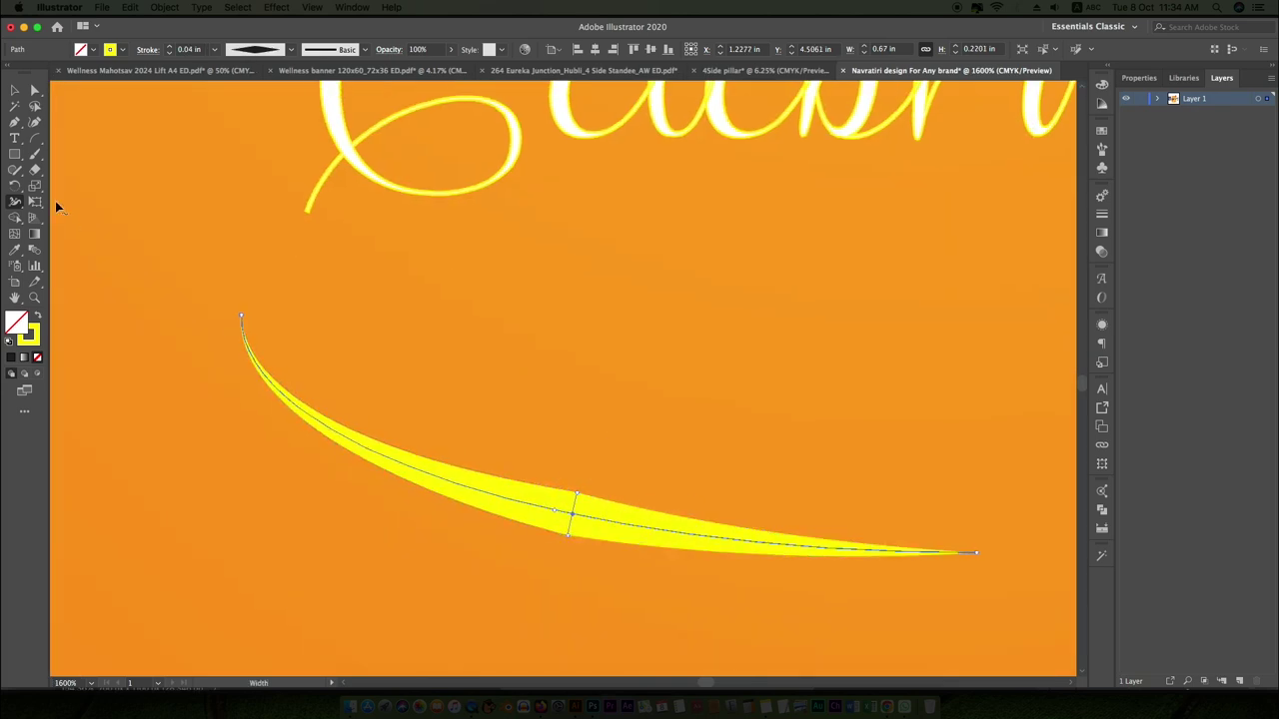
Eyedropper the orange gradient onto the leaf
{"action": "key", "text": "v"}
{"action": "key", "text": "super+minus"}
{"action": "key", "text": "super+minus"}
{"action": "key", "text": "super+minus"}
{"action": "key", "text": "super+minus"}
{"action": "key", "text": "period"}
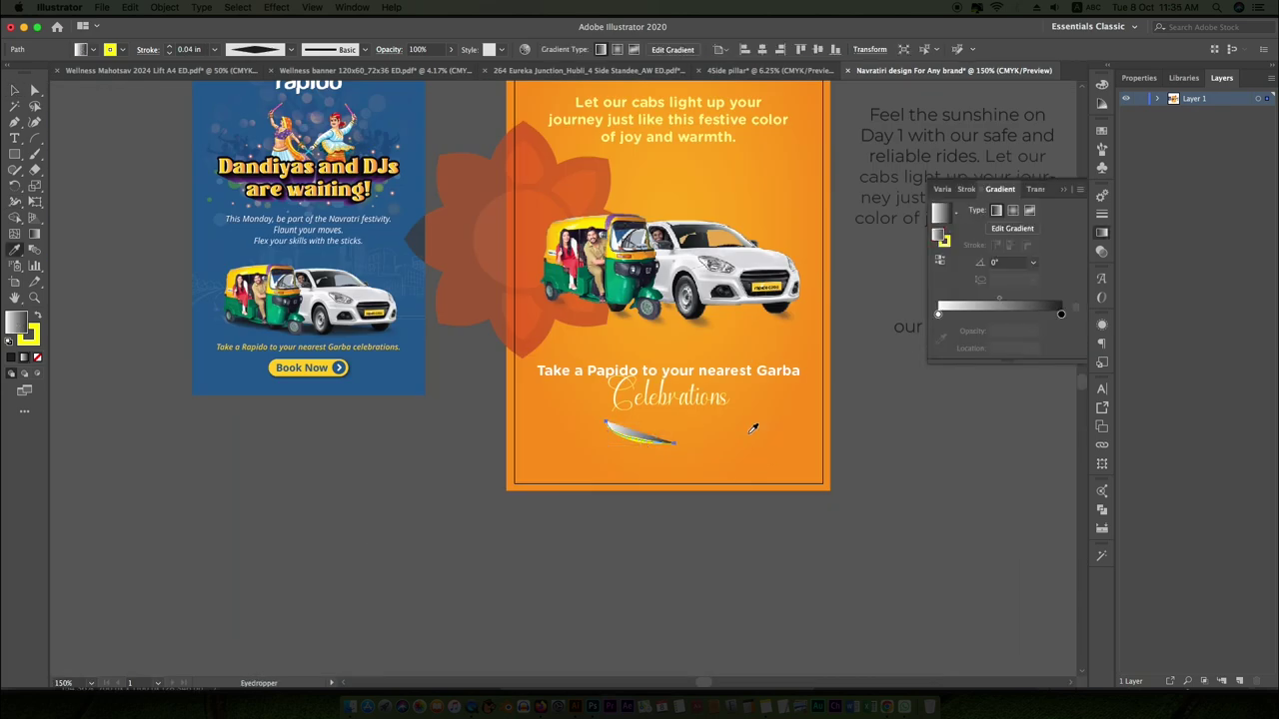
{"action": "key", "text": "super+equal"}
{"action": "key", "text": "super+equal"}
{"action": "key", "text": "super+equal"}
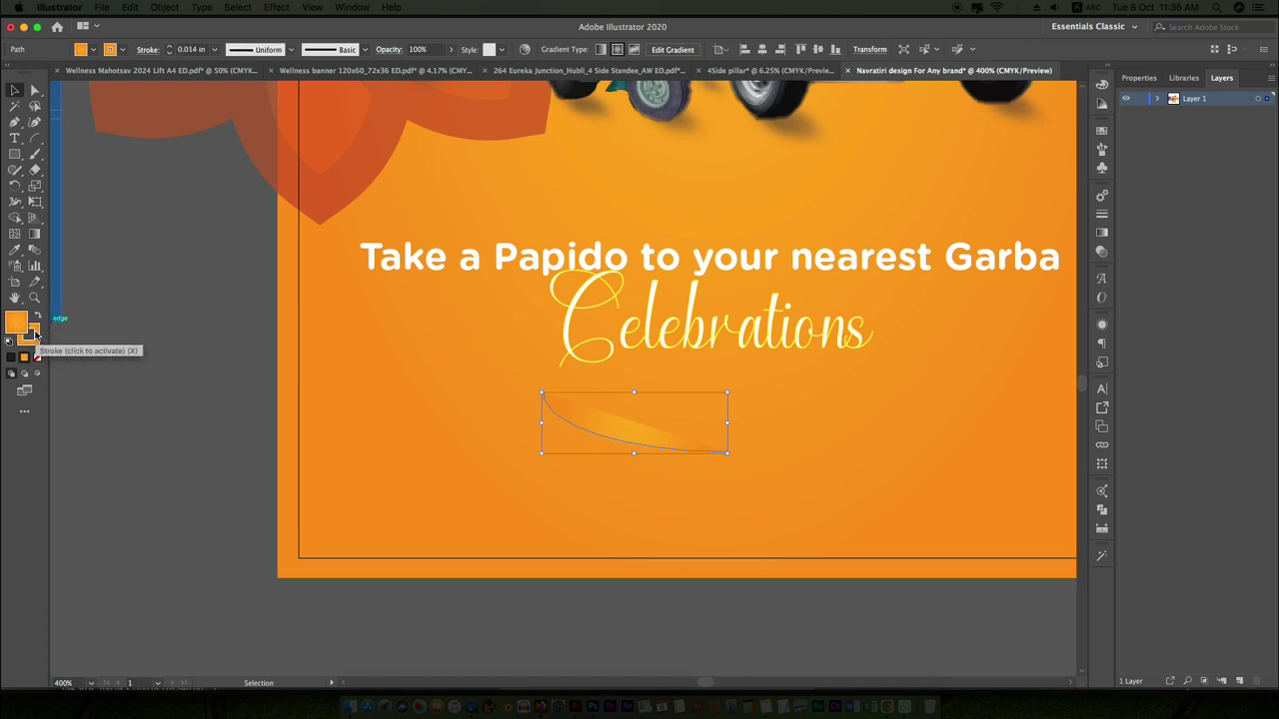
Turn the leaf white, reshape it into a larger swoosh, and place it under the text
{"action": "left_click", "coordinate": [37, 316]}
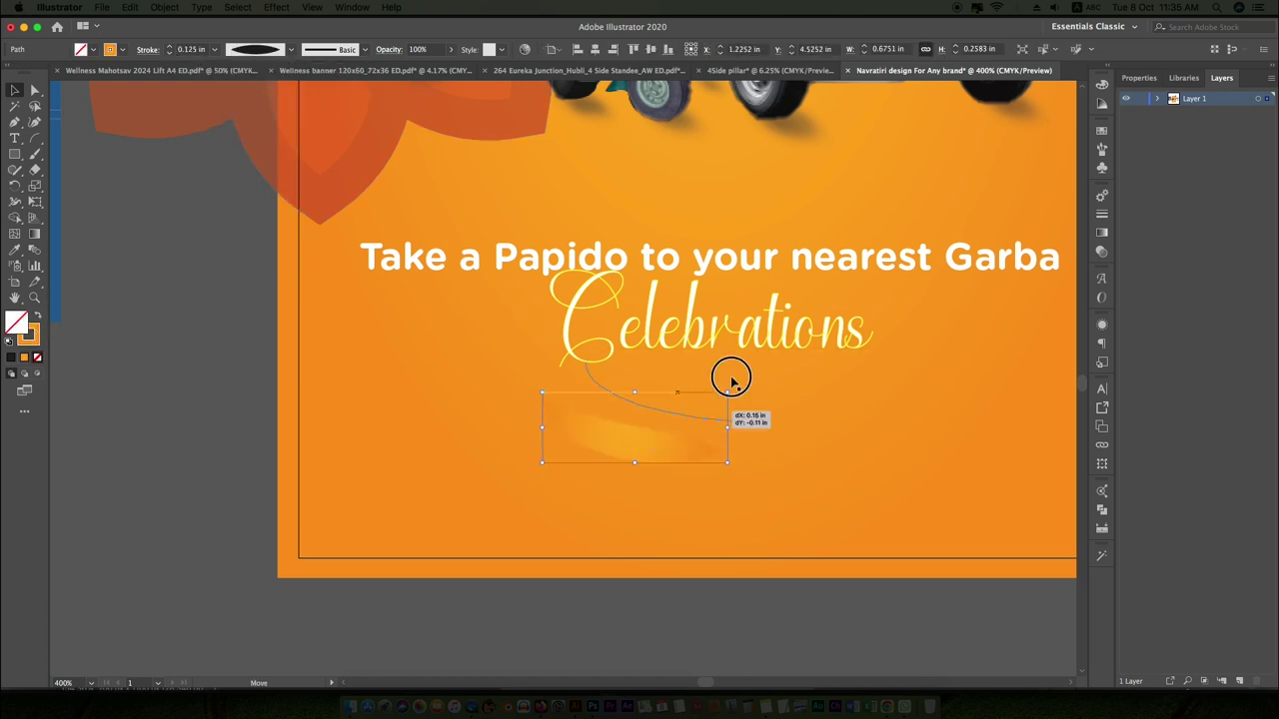
{"action": "mouse_move", "coordinate": [732, 380]}
{"action": "left_mouse_down"}
{"action": "mouse_move", "coordinate": [716, 352]}
{"action": "mouse_move", "coordinate": [614, 450]}
{"action": "left_mouse_up"}
{"action": "left_click", "coordinate": [255, 49]}
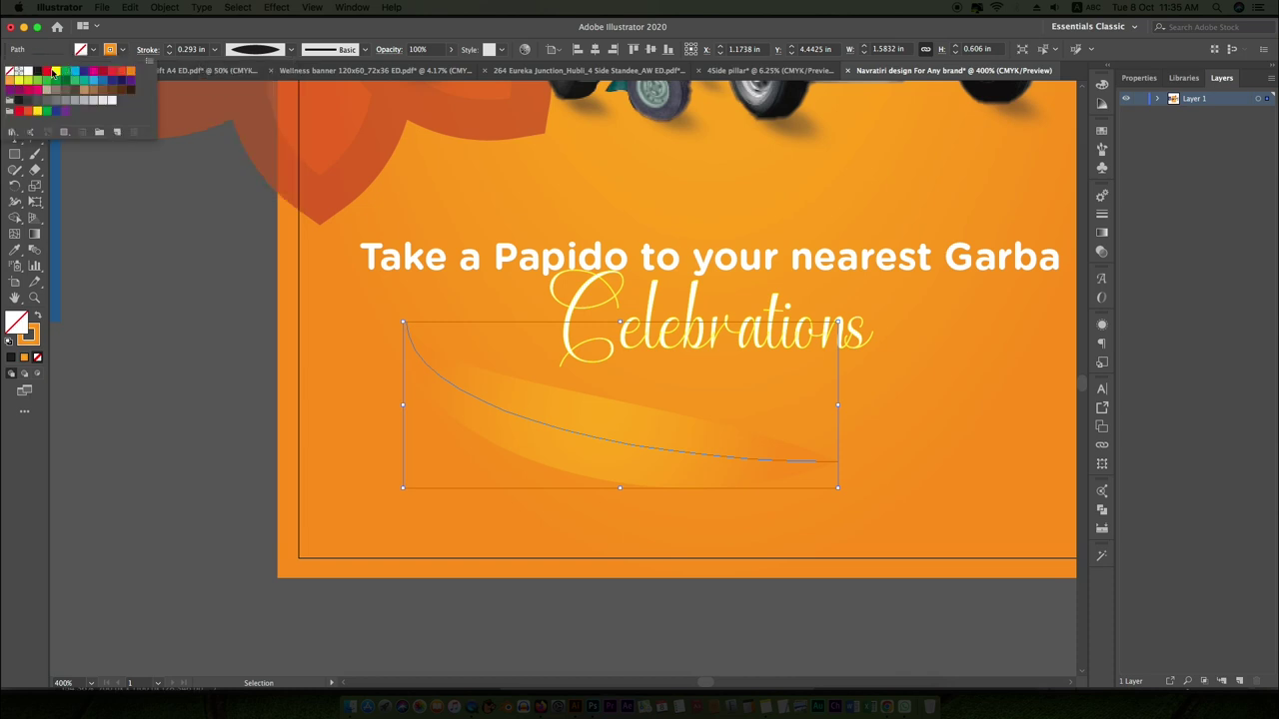
{"action": "mouse_move", "coordinate": [642, 407]}
{"action": "left_mouse_down"}
{"action": "mouse_move", "coordinate": [545, 357]}
{"action": "mouse_move", "coordinate": [822, 380]}
{"action": "left_mouse_up"}
Reflect a mirrored copy of the leaf and centre the pair under Celebrations
{"action": "right_click", "coordinate": [823, 379]}
{"action": "left_click", "coordinate": [999, 527]}
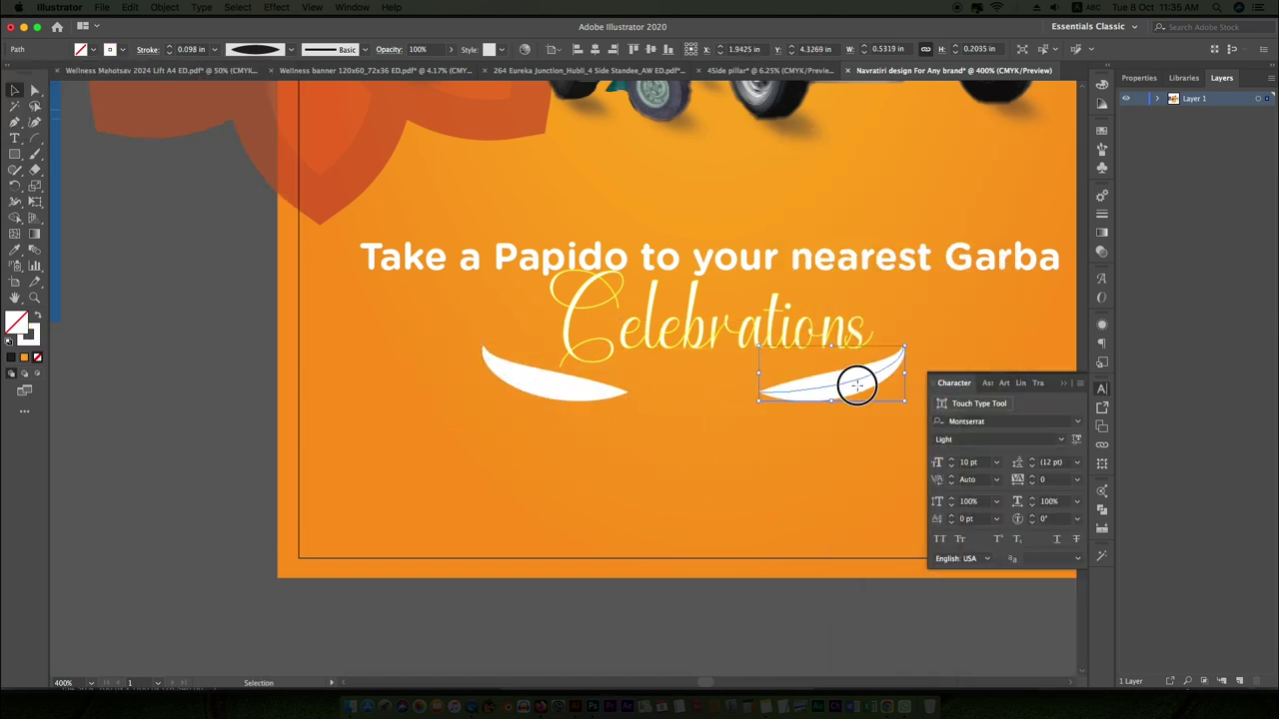
{"action": "key", "text": "super+minus"}
{"action": "key", "text": "super+minus"}
{"action": "left_click", "coordinate": [576, 429]}
{"action": "key", "text": "super+equal"}
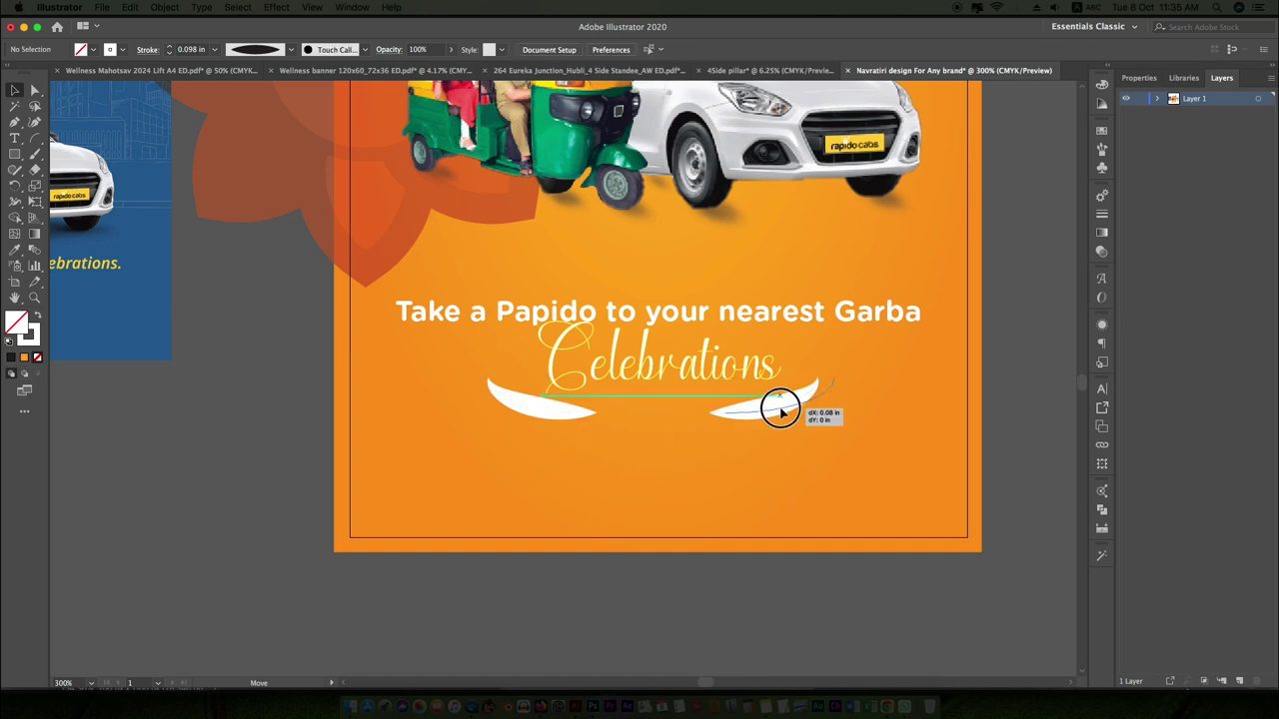
{"action": "left_click_drag", "start_coordinate": [775, 410], "coordinate": [790, 411]}
{"action": "left_click", "coordinate": [562, 414], "text": "shift"}
{"action": "key", "text": "super+shift+a"}
Draw a small circle below the leaves with a red 0.008 in outline
{"action": "left_click_drag", "start_coordinate": [14, 154], "coordinate": [70, 171]}
{"action": "left_click_drag", "start_coordinate": [680, 454], "coordinate": [713, 487]}
{"action": "left_click", "coordinate": [213, 49]}
{"action": "left_click", "coordinate": [235, 120]}
{"action": "left_click", "coordinate": [121, 48]}
{"action": "left_click", "coordinate": [20, 100]}
Centre the red circle between the two leaves, then zoom out
{"action": "left_click", "coordinate": [14, 89]}
{"action": "left_click", "coordinate": [705, 492]}
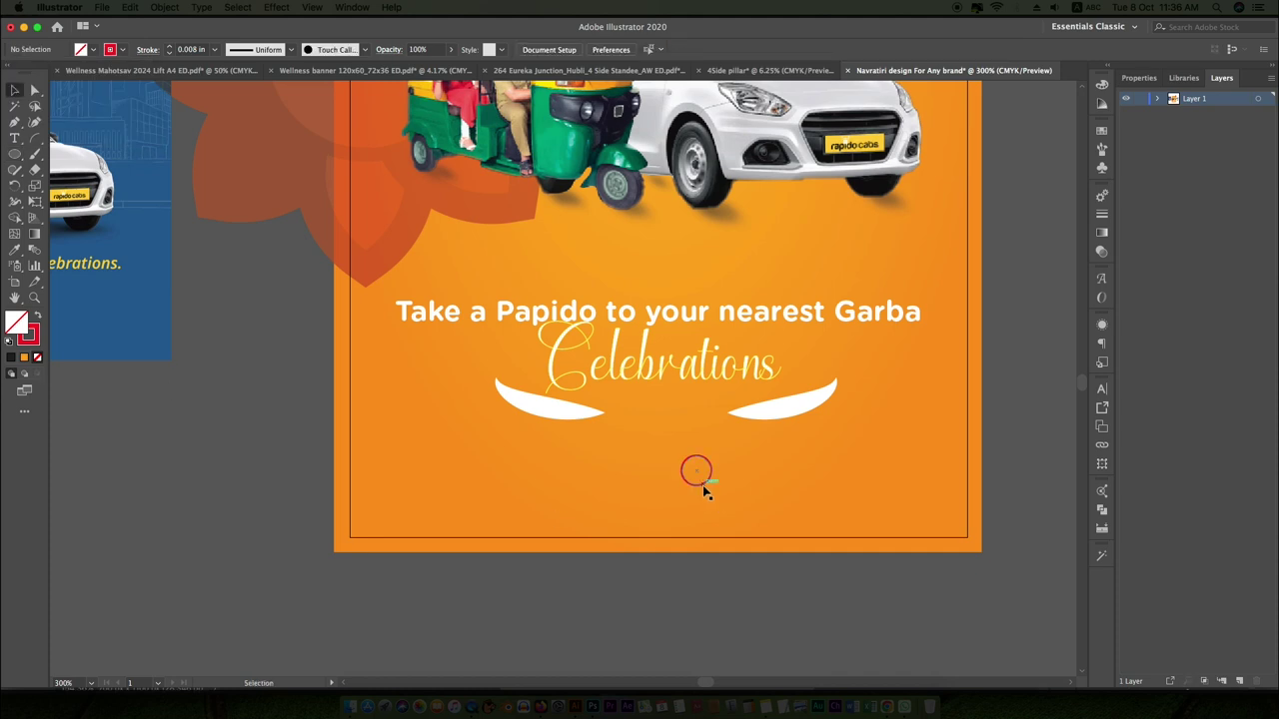
{"action": "left_click_drag", "start_coordinate": [683, 420], "coordinate": [670, 411]}
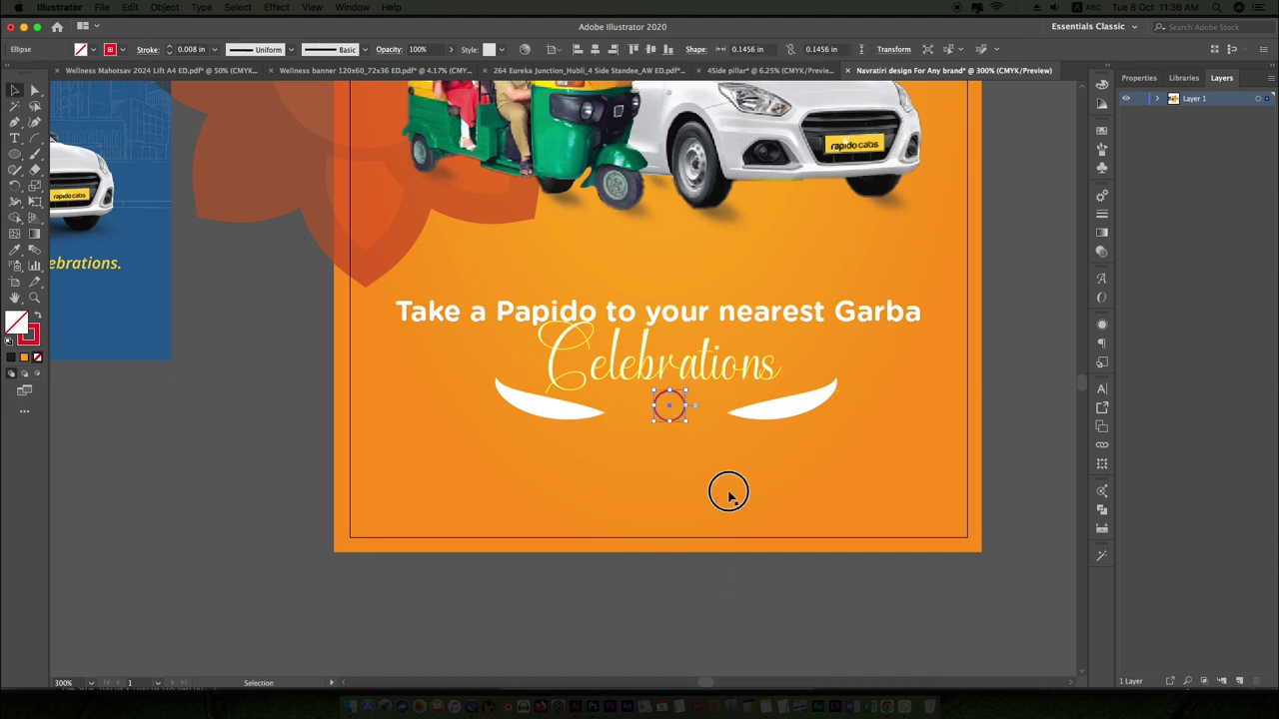
{"action": "left_click", "coordinate": [720, 425], "text": "shift"}
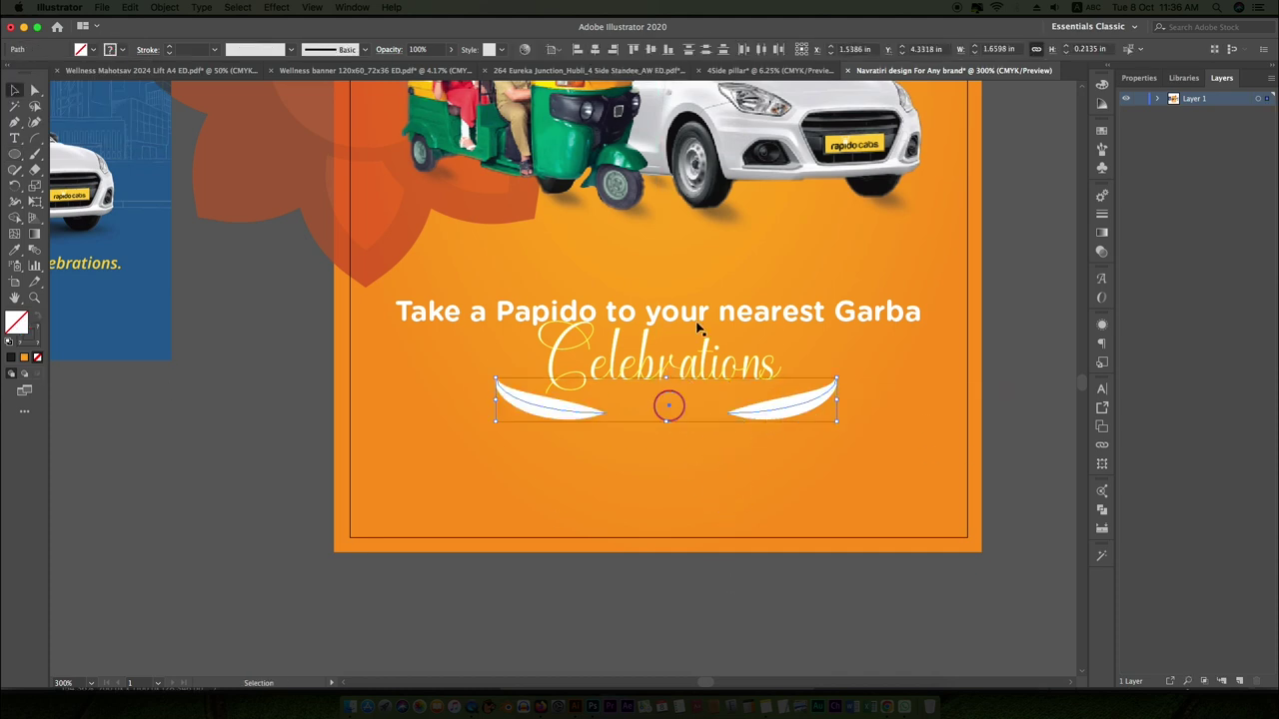
{"action": "left_click", "coordinate": [683, 420], "text": "shift"}
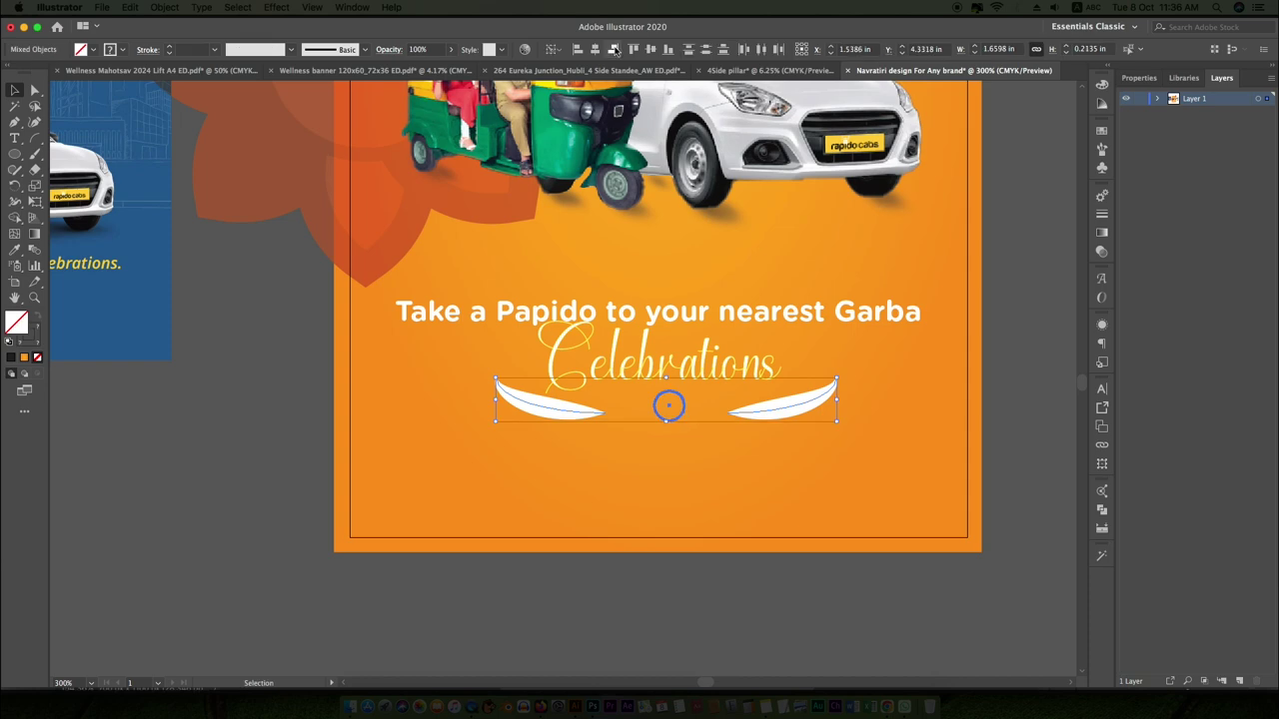
{"action": "key", "text": "super+z"}
{"action": "left_click", "coordinate": [687, 415]}
{"action": "left_click", "coordinate": [769, 485]}
{"action": "left_click", "coordinate": [668, 417]}
{"action": "left_click", "coordinate": [706, 595]}
{"action": "scroll", "coordinate": [707, 594], "scroll_direction": "down", "scroll_amount": 2}
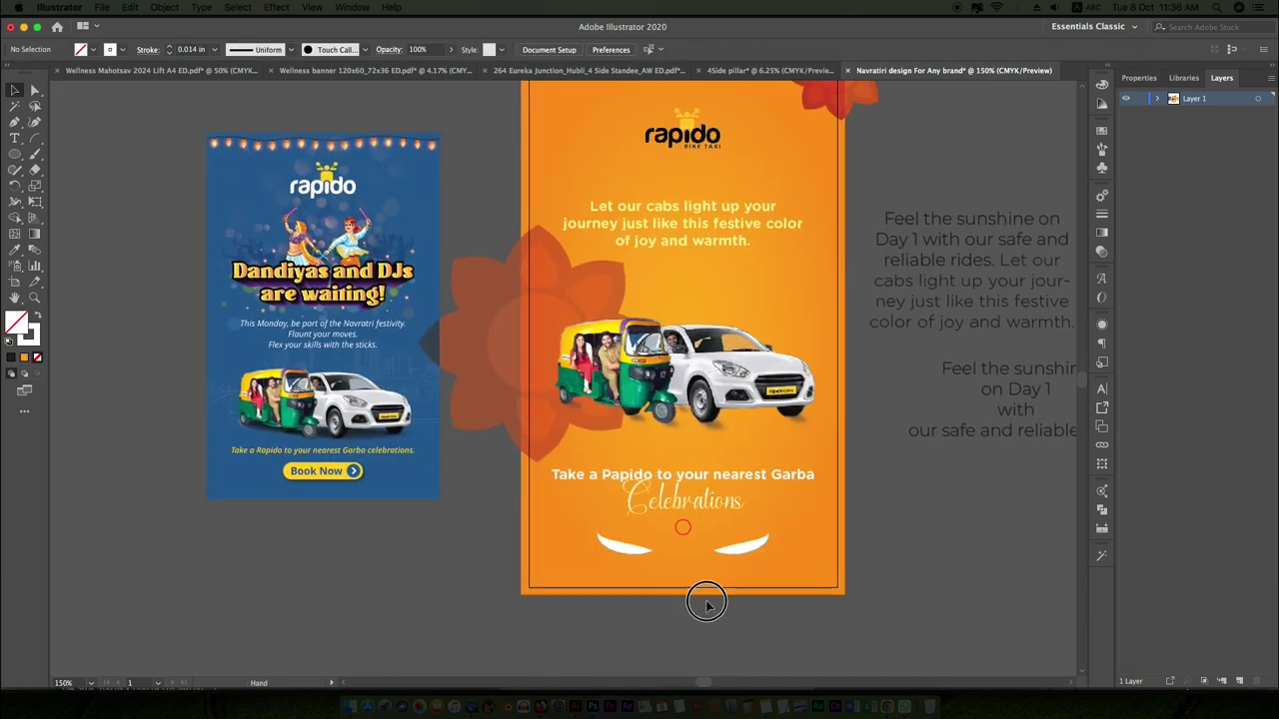
Move the leaves and circle up beside the rapido logo
{"action": "scroll", "coordinate": [706, 594], "scroll_direction": "up", "scroll_amount": 2}
{"action": "left_click_drag", "start_coordinate": [739, 598], "coordinate": [728, 208]}
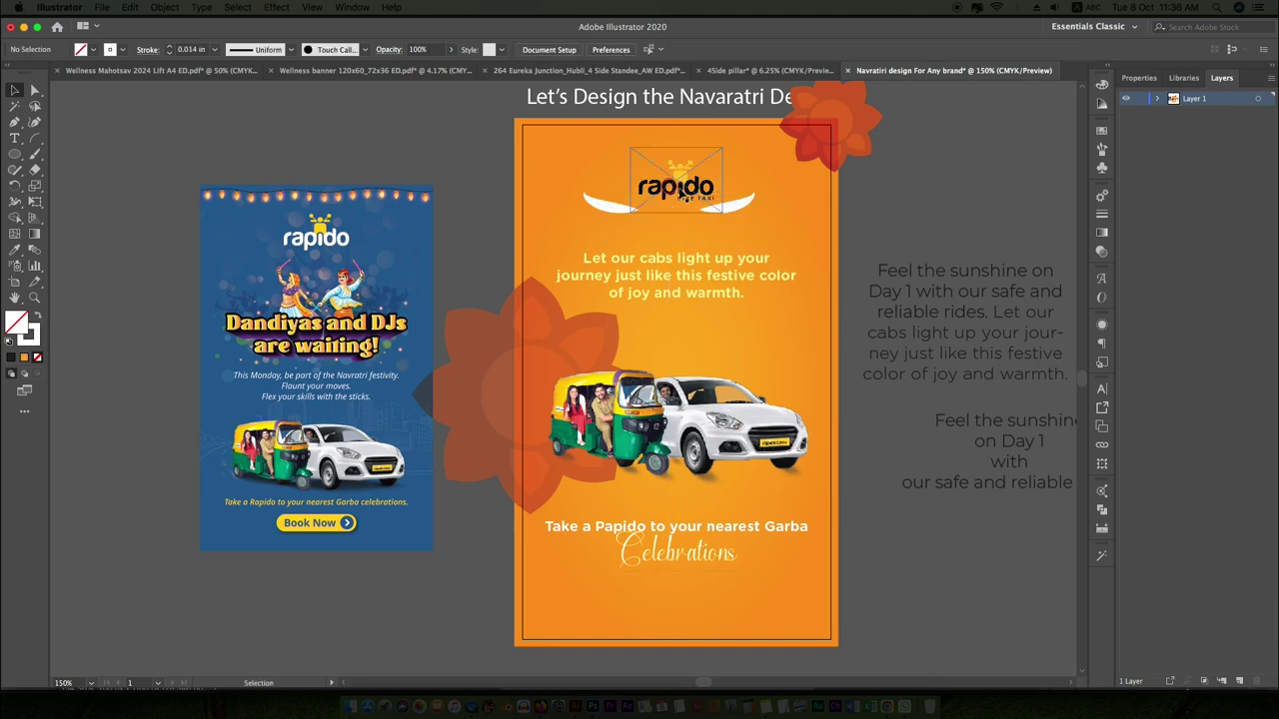
{"action": "scroll", "coordinate": [677, 185], "scroll_direction": "up", "scroll_amount": 4, "text": "alt"}
{"action": "double_click", "coordinate": [656, 186]}
{"action": "double_click", "coordinate": [652, 346]}
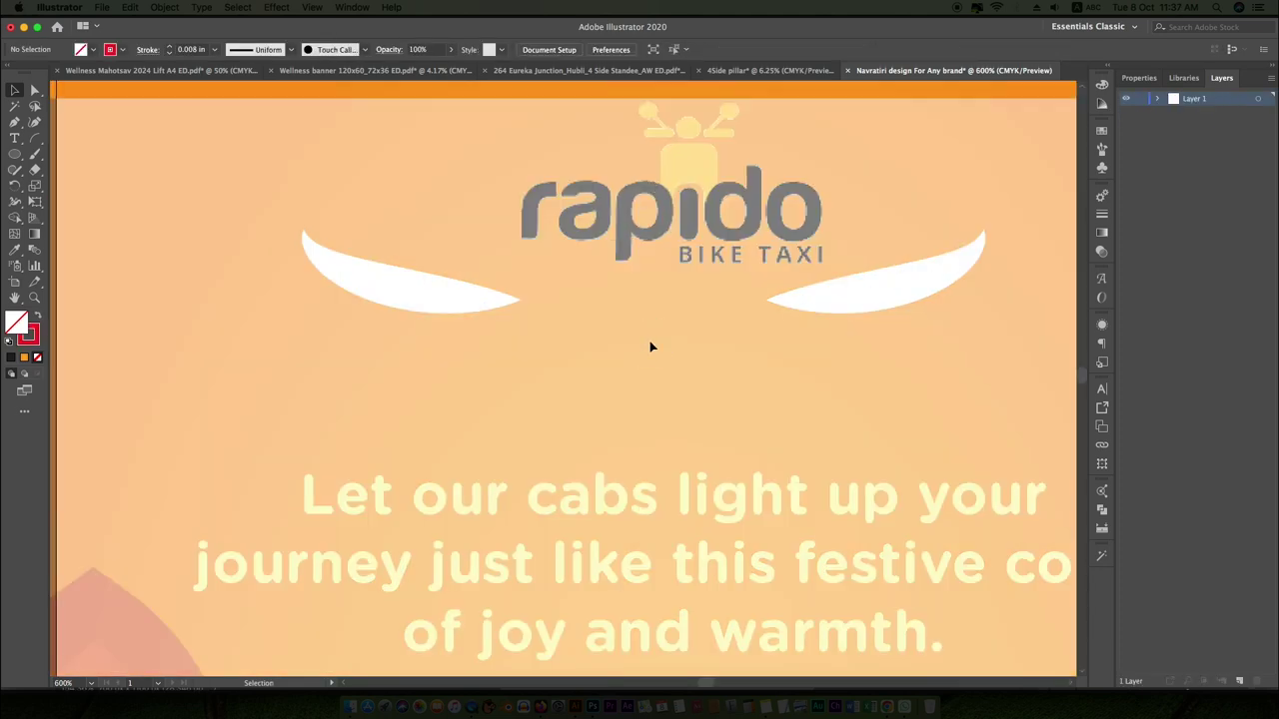
Try a red fill on the wings, undo it, and raise the wings slightly under the logo
{"action": "scroll", "coordinate": [545, 317], "scroll_direction": "right", "scroll_amount": 1}
{"action": "left_click", "coordinate": [831, 282]}
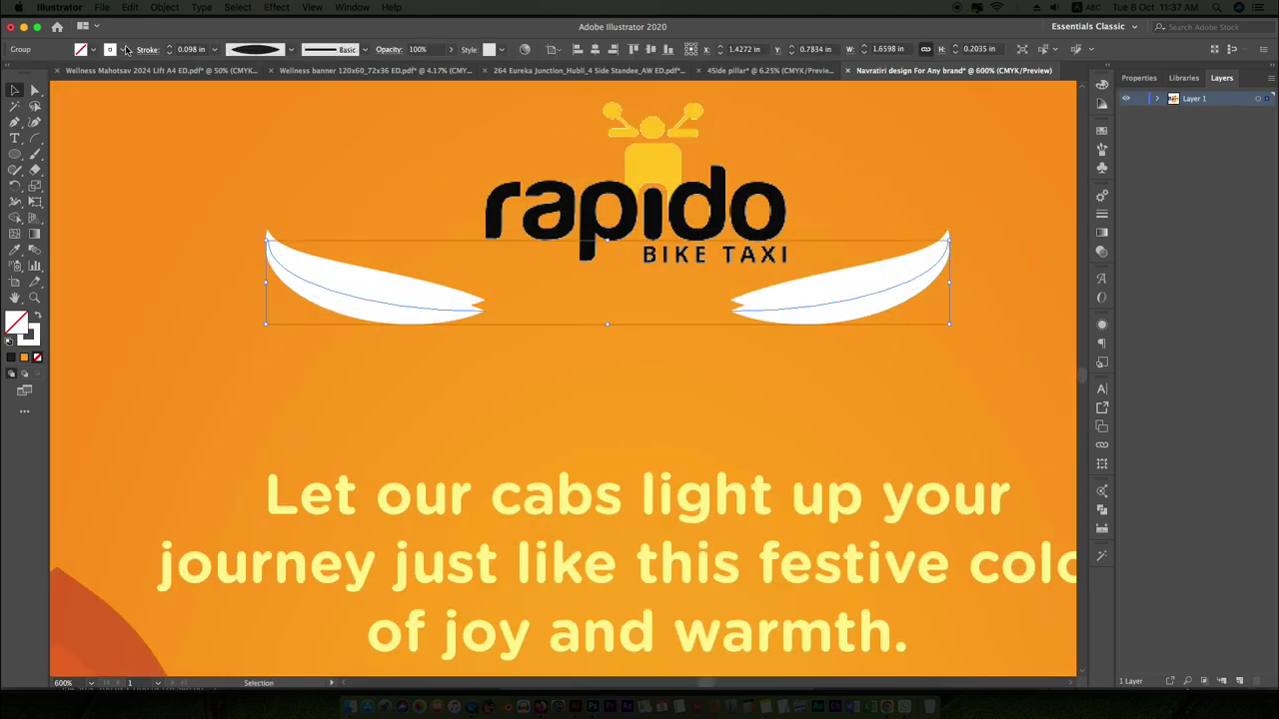
{"action": "left_click", "coordinate": [125, 50]}
{"action": "left_click", "coordinate": [49, 78]}
{"action": "key", "text": "ctrl+z"}
{"action": "left_click", "coordinate": [833, 336]}
{"action": "scroll", "coordinate": [598, 370], "scroll_direction": "down", "scroll_amount": 4, "text": "alt"}
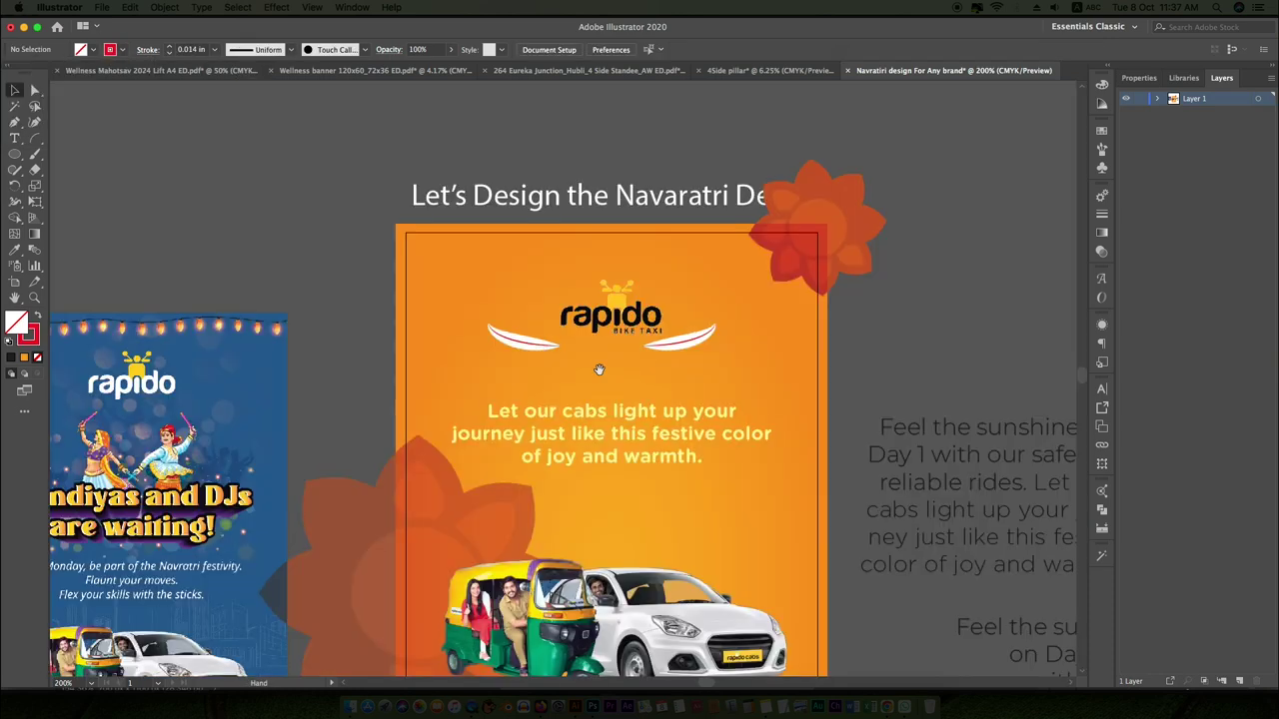
{"action": "scroll", "coordinate": [680, 320], "scroll_direction": "up", "scroll_amount": 4}
{"action": "left_click_drag", "start_coordinate": [678, 301], "coordinate": [678, 267]}
Reposition the red line along the right wing
{"action": "scroll", "coordinate": [684, 383], "scroll_direction": "down", "scroll_amount": 4}
{"action": "scroll", "coordinate": [468, 357], "scroll_direction": "up", "scroll_amount": 3}
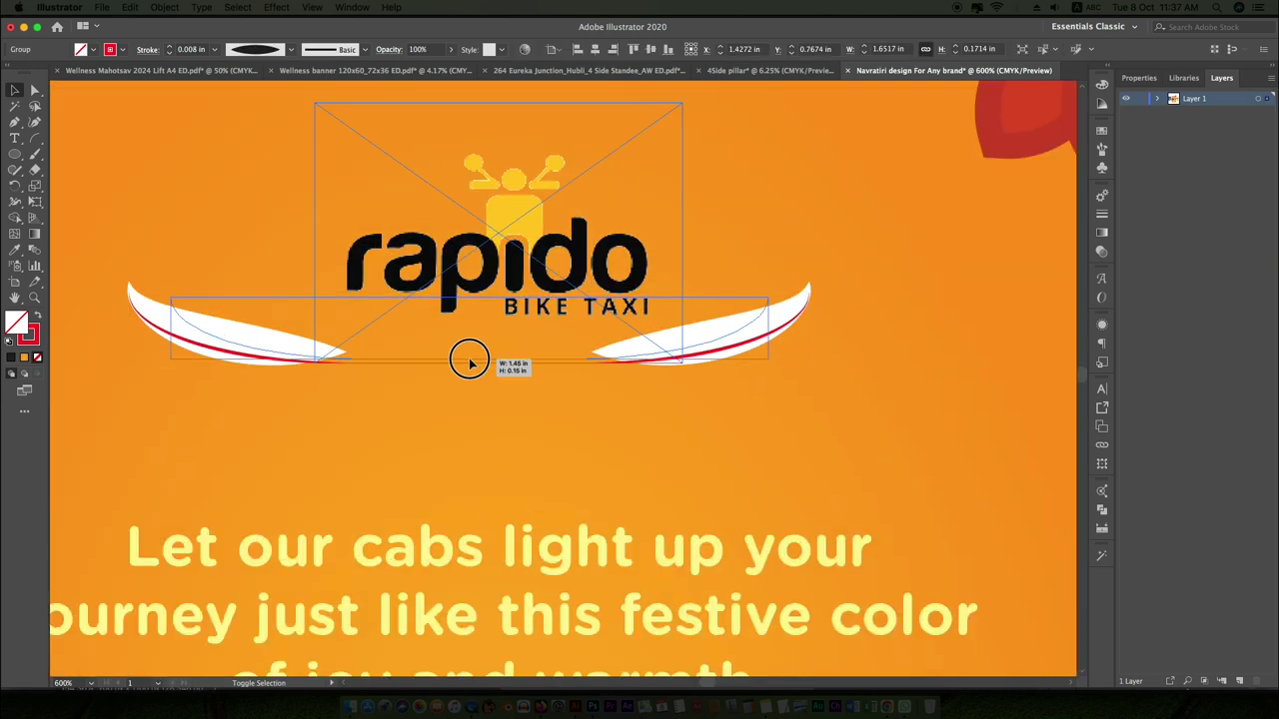
{"action": "scroll", "coordinate": [639, 363], "scroll_direction": "up", "scroll_amount": 3}
{"action": "left_click", "coordinate": [650, 360]}
{"action": "right_click", "coordinate": [642, 357]}
{"action": "left_click", "coordinate": [663, 380]}
{"action": "mouse_move", "coordinate": [594, 357]}
{"action": "left_mouse_down"}
{"action": "mouse_move", "coordinate": [605, 348]}
{"action": "mouse_move", "coordinate": [672, 373]}
{"action": "left_mouse_up"}
{"action": "scroll", "coordinate": [620, 474], "scroll_direction": "down", "scroll_amount": 3}
{"action": "scroll", "coordinate": [902, 383], "scroll_direction": "up", "scroll_amount": 3}
{"action": "scroll", "coordinate": [651, 365], "scroll_direction": "right", "scroll_amount": 3}
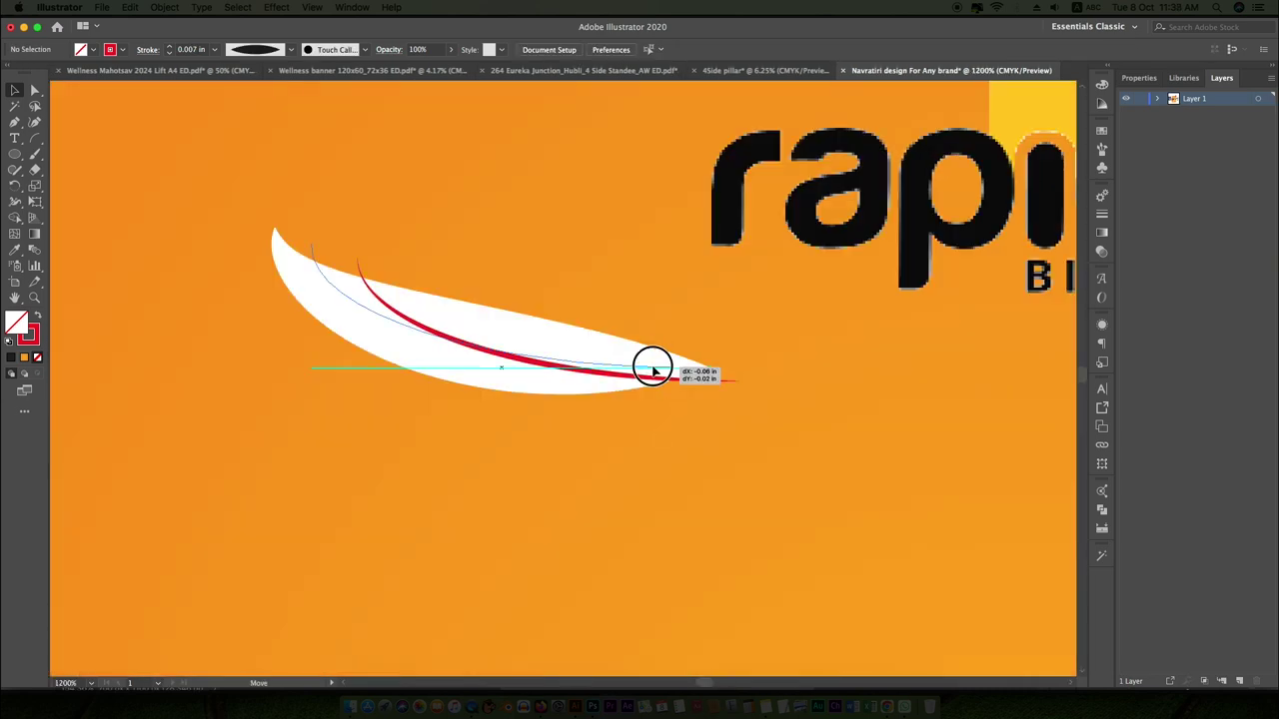
{"action": "scroll", "coordinate": [672, 373], "scroll_direction": "down", "scroll_amount": 5}
Select the small white sparkle near the bottom line
{"action": "left_click", "coordinate": [660, 310]}
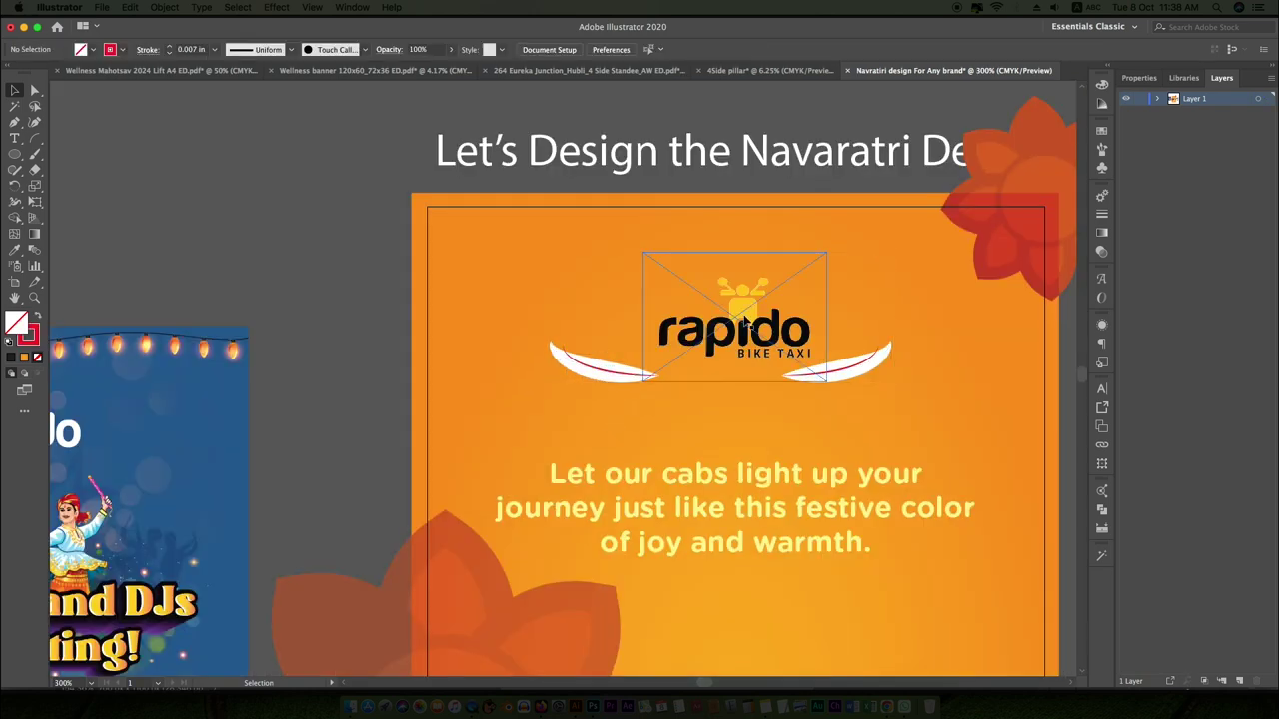
{"action": "scroll", "coordinate": [658, 310], "scroll_direction": "down", "scroll_amount": 2}
{"action": "left_click", "coordinate": [679, 400]}
{"action": "scroll", "coordinate": [699, 419], "scroll_direction": "down", "scroll_amount": 3}
{"action": "left_click", "coordinate": [717, 440]}
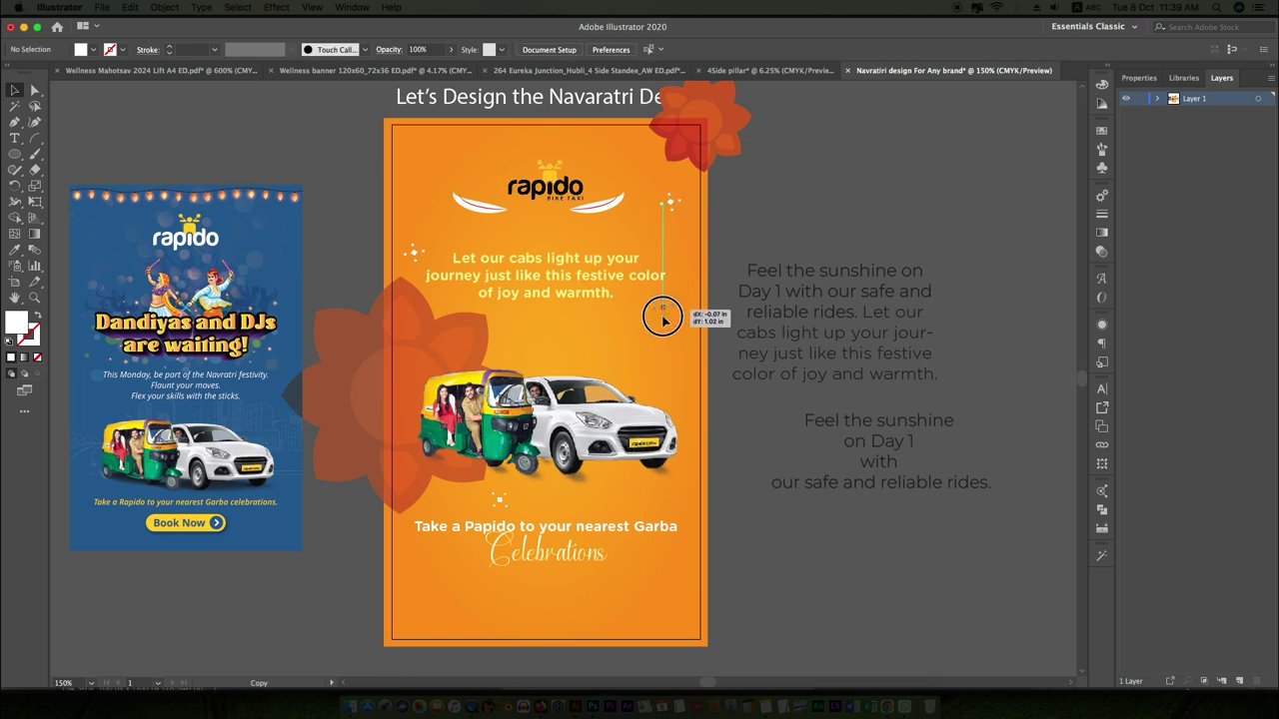
Alt-drag a sparkle copy to the right of the body text
{"action": "left_click_drag", "start_coordinate": [659, 322], "coordinate": [662, 330]}
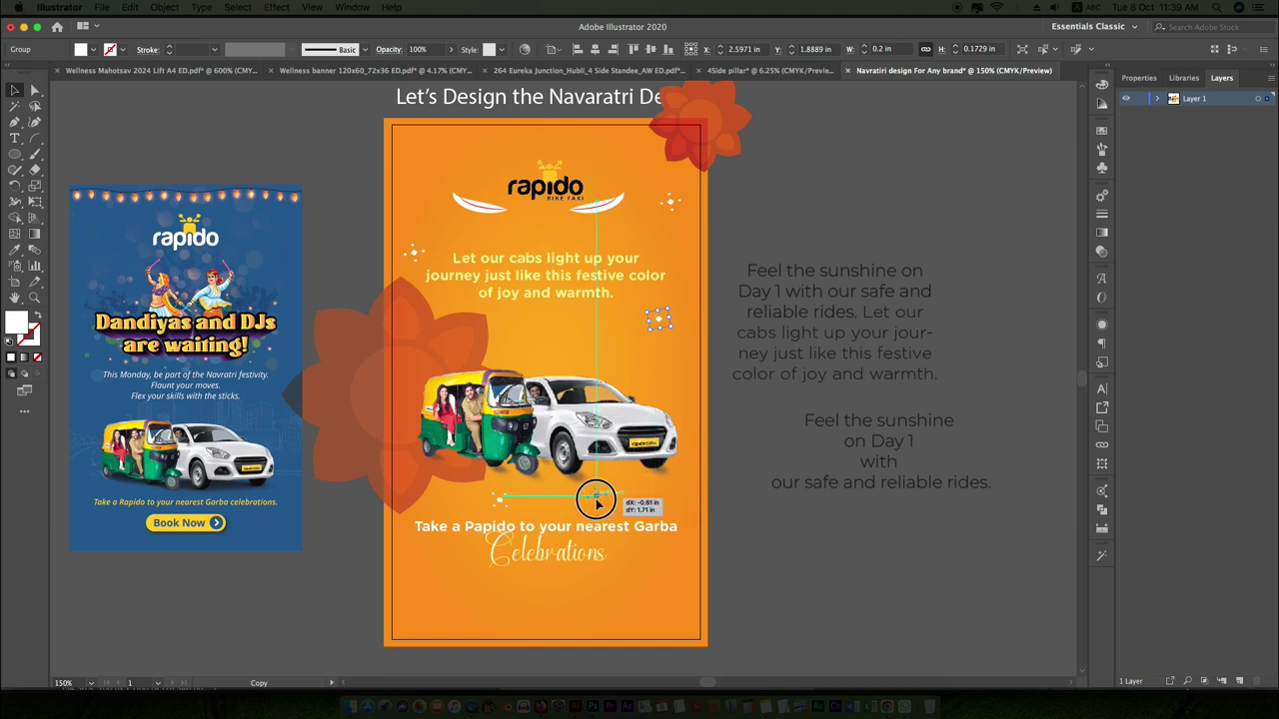
Add a sparkle beneath the cars and a yellow starburst beside the body text
{"action": "left_click_drag", "start_coordinate": [584, 499], "coordinate": [490, 499]}
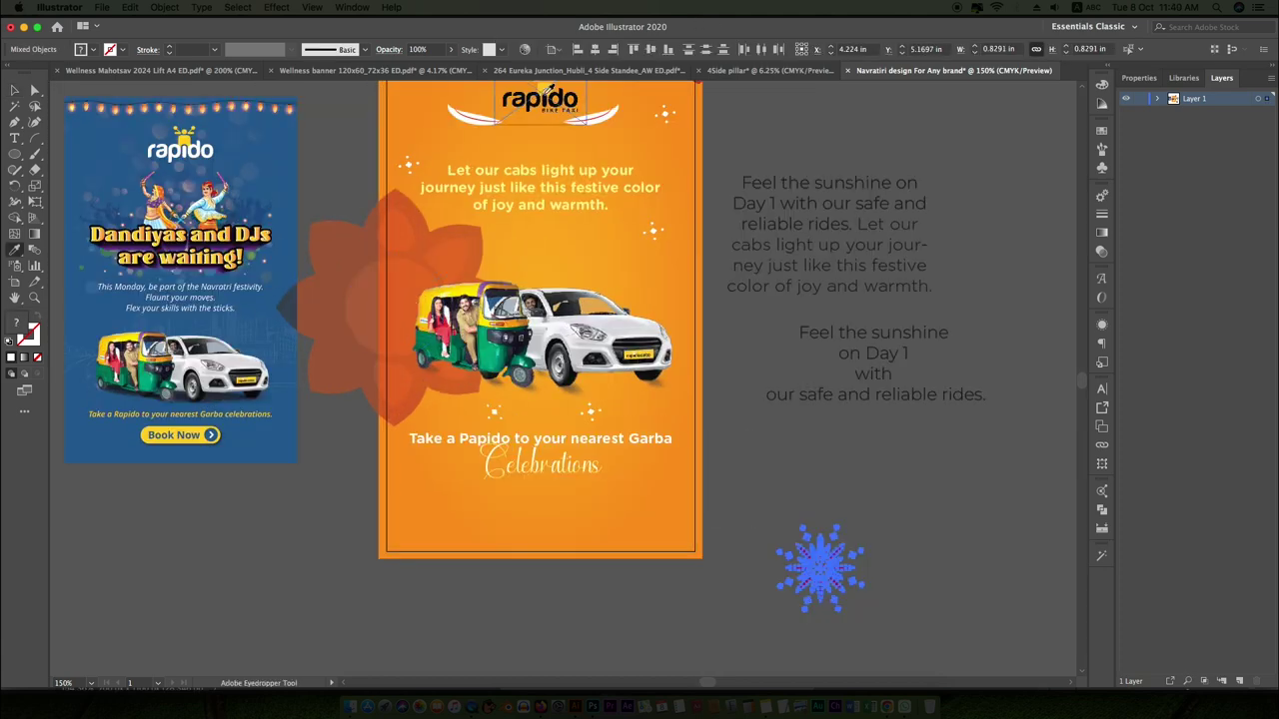
{"action": "left_click", "coordinate": [16, 91]}
{"action": "left_click_drag", "start_coordinate": [820, 568], "coordinate": [607, 250]}
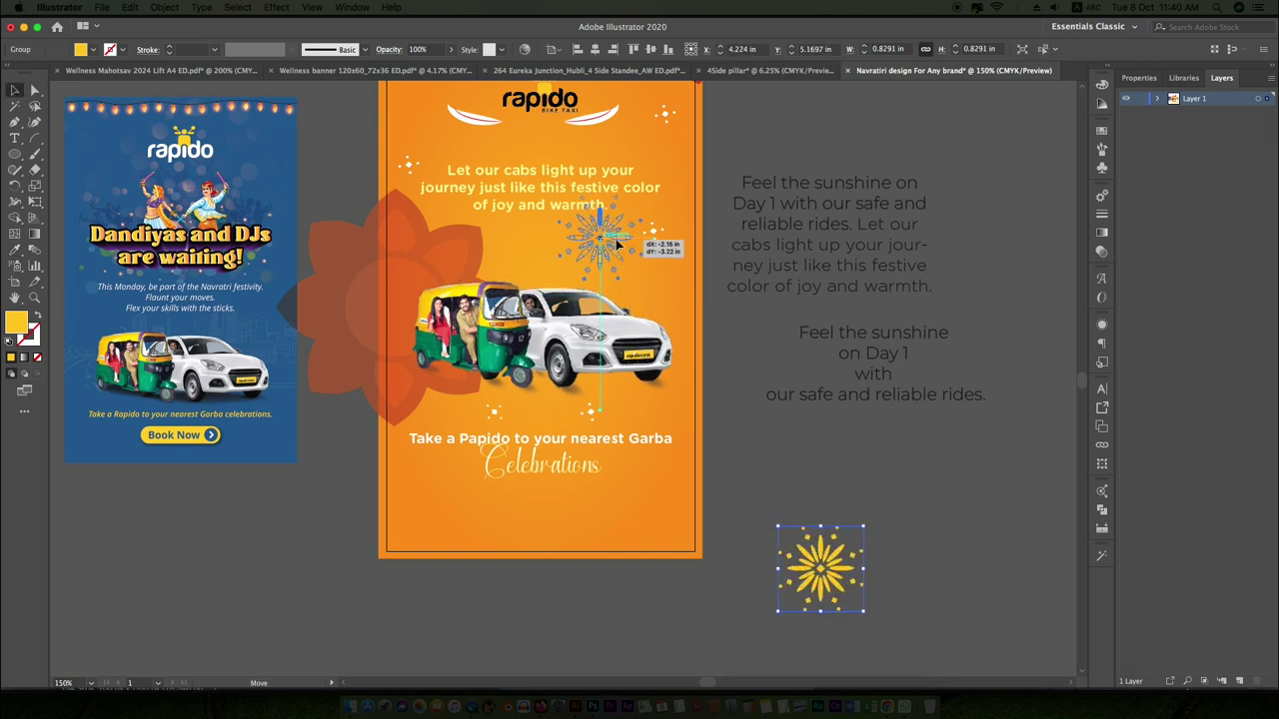
Place starburst copies left of Celebrations and beside the car, then move the body text up
{"action": "scroll", "coordinate": [607, 250], "scroll_direction": "up", "scroll_amount": 3}
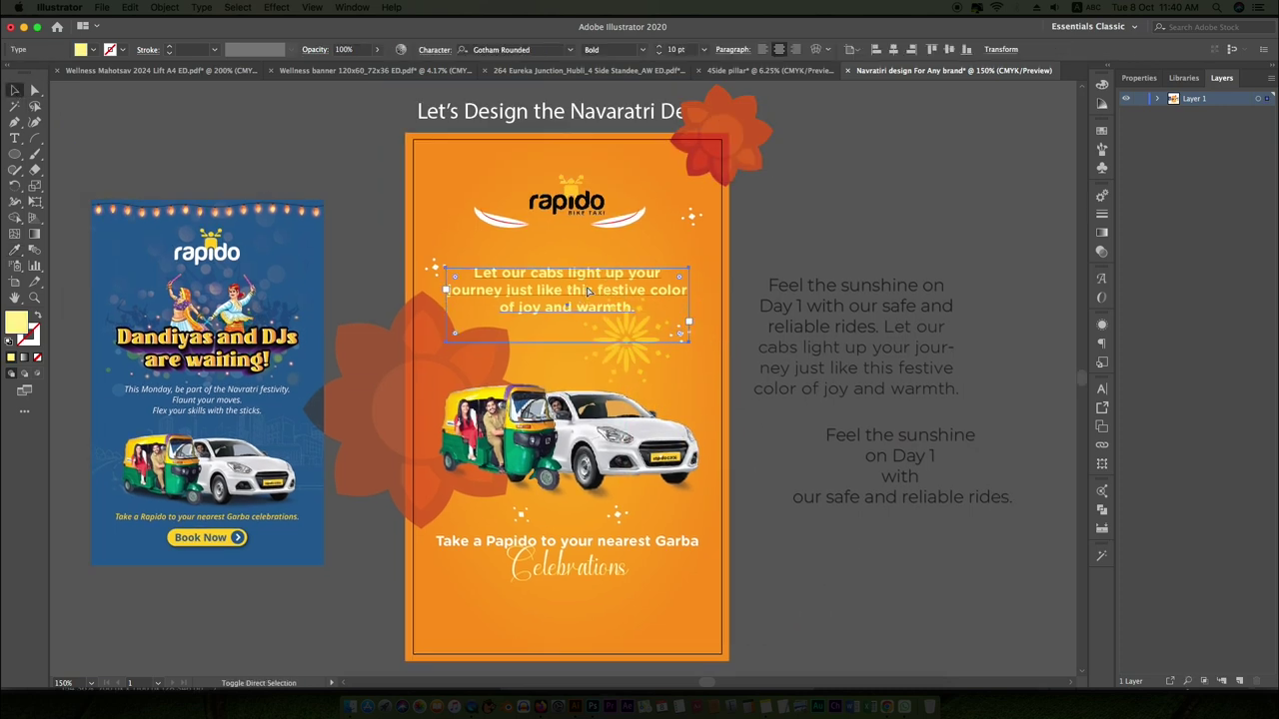
{"action": "left_click_drag", "start_coordinate": [644, 352], "coordinate": [505, 597]}
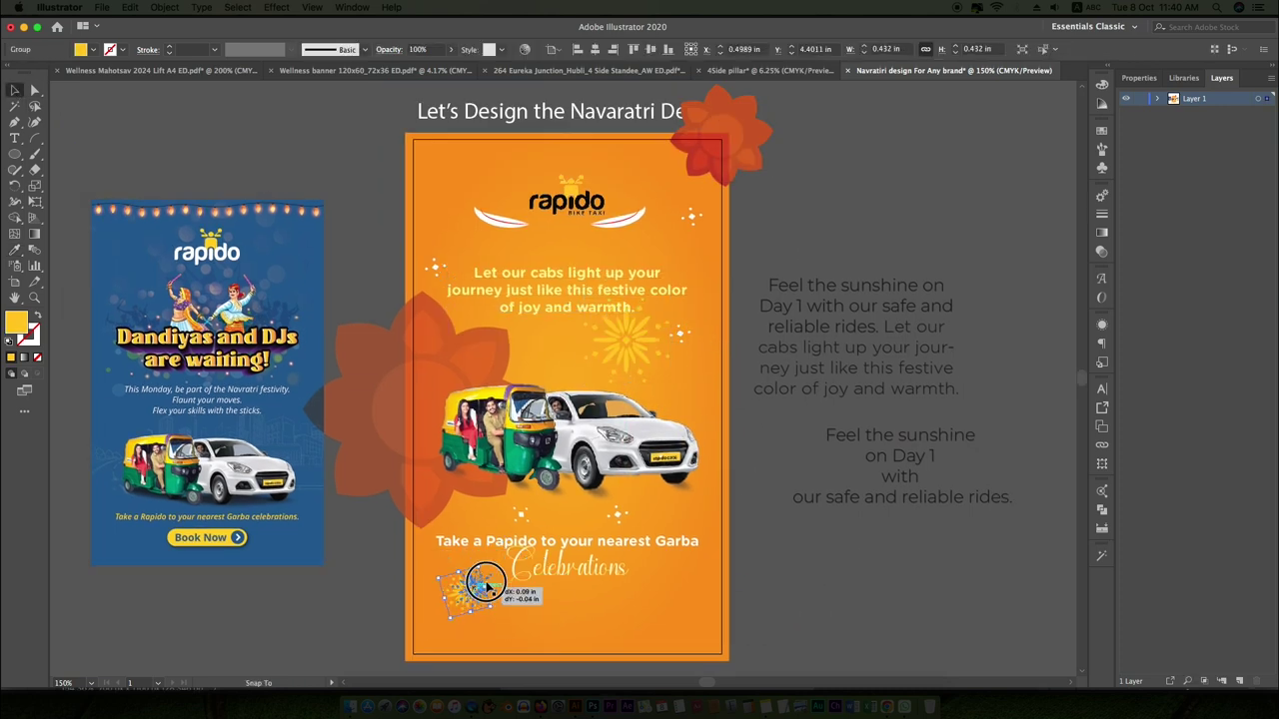
{"action": "left_click_drag", "start_coordinate": [657, 520], "coordinate": [660, 518]}
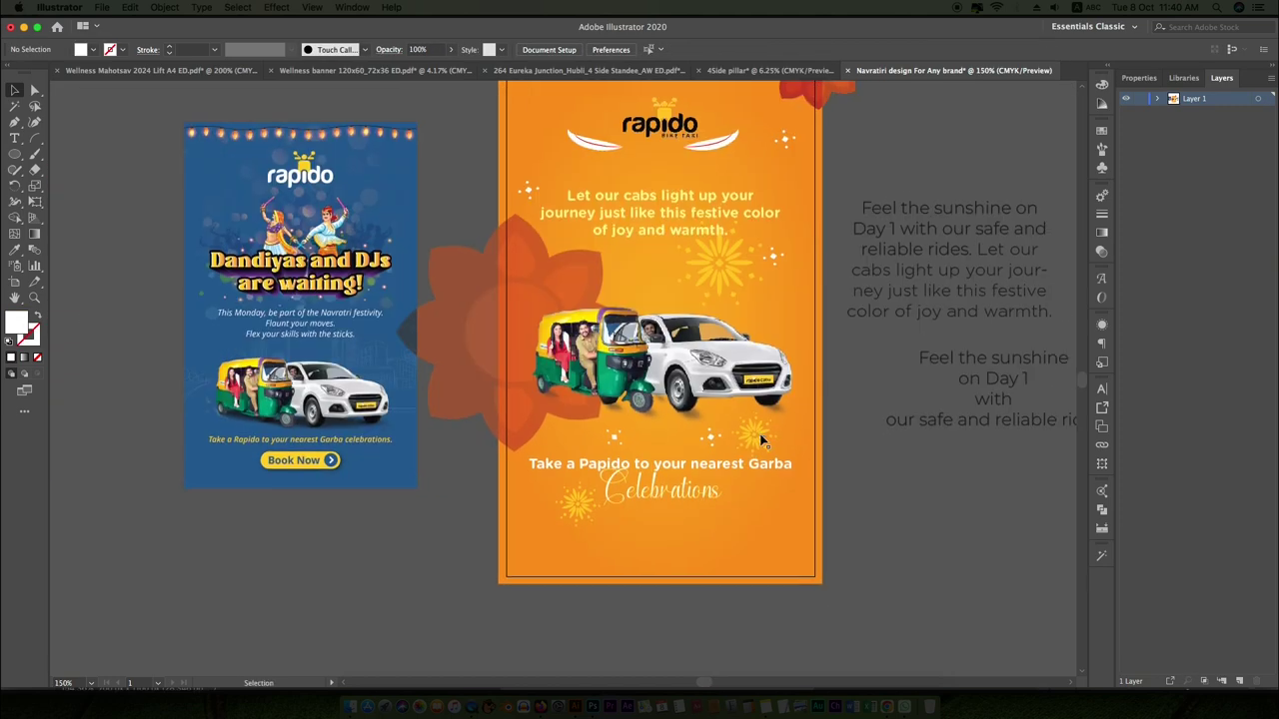
{"action": "left_click", "coordinate": [743, 413]}
{"action": "left_click_drag", "start_coordinate": [579, 258], "coordinate": [637, 236]}
Finish raising the body text and adjust the right swoosh's red curve by the logo
{"action": "scroll", "coordinate": [579, 257], "scroll_direction": "down", "scroll_amount": 2}
{"action": "scroll", "coordinate": [579, 258], "scroll_direction": "right", "scroll_amount": 2}
{"action": "left_click", "coordinate": [637, 262]}
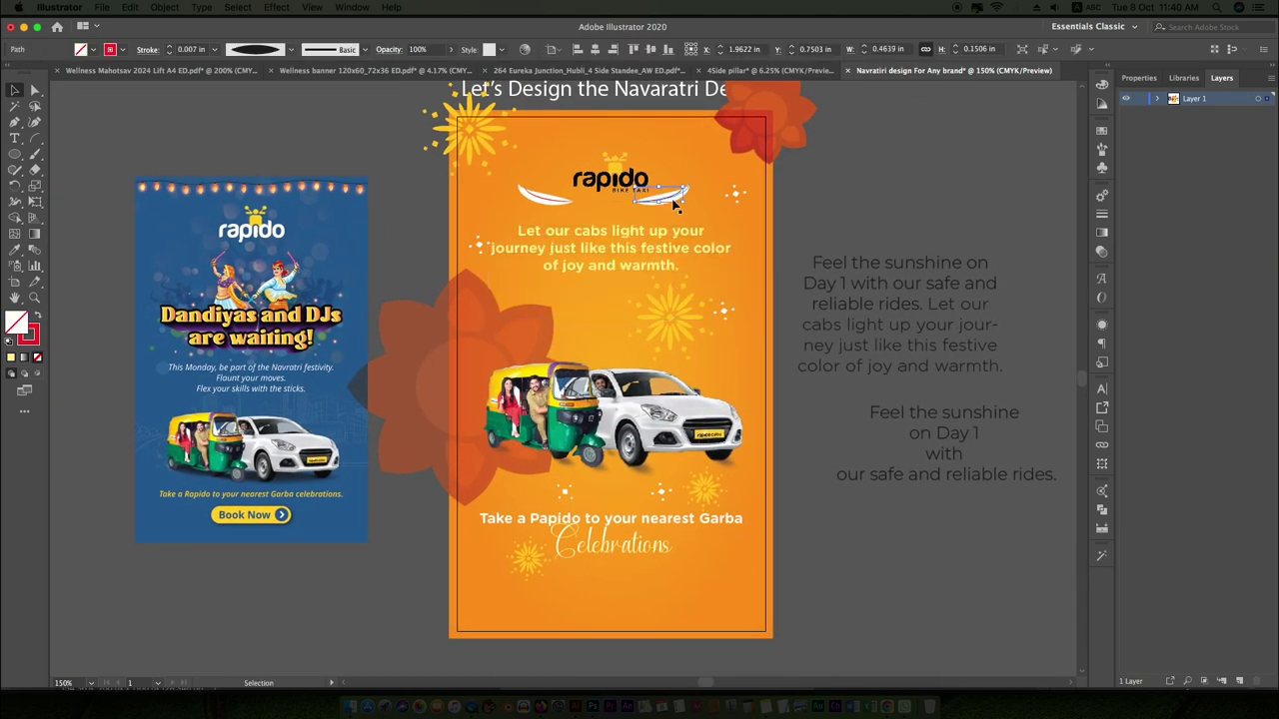
{"action": "key", "text": "ctrl+plus"}
{"action": "key", "text": "ctrl+plus"}
{"action": "key", "text": "ctrl+plus"}
{"action": "left_click", "coordinate": [630, 205]}
{"action": "key", "text": "ctrl+alt+bracketright"}
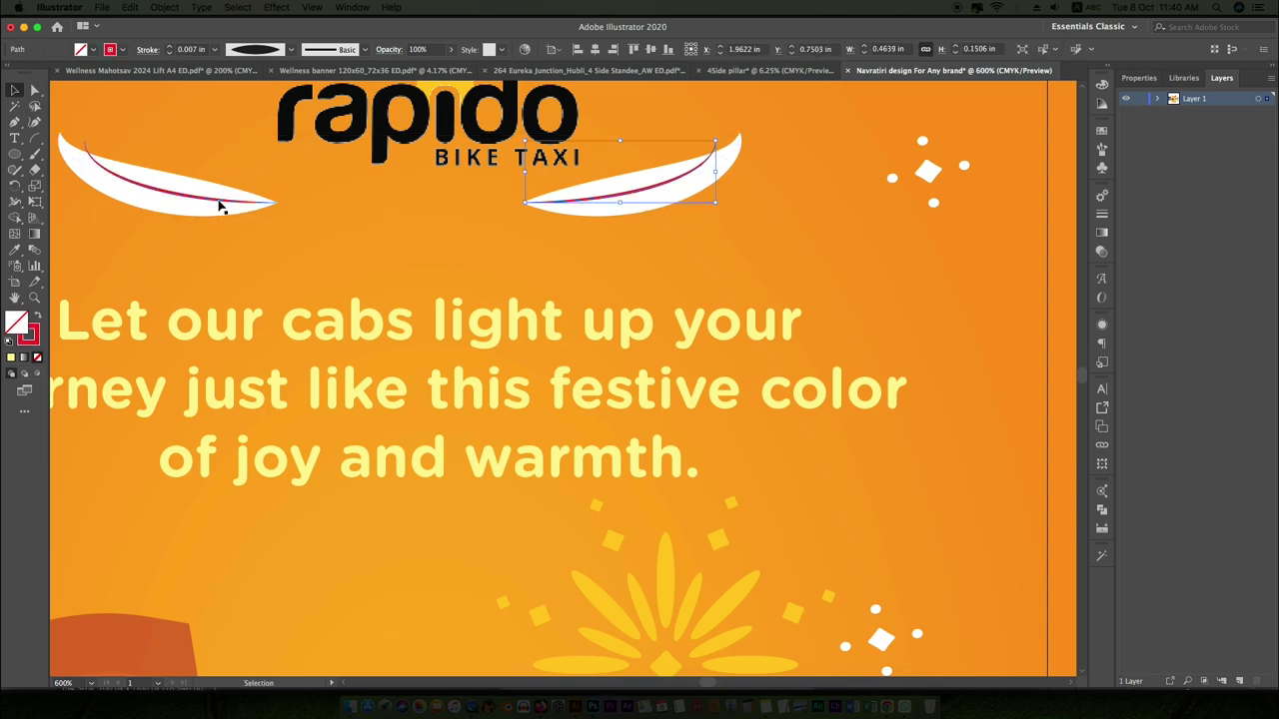
{"action": "left_click", "coordinate": [602, 208]}
Zoom out to the whole layout and select the Day 1 side text
{"action": "key", "text": "ctrl+minus"}
{"action": "key", "text": "ctrl+minus"}
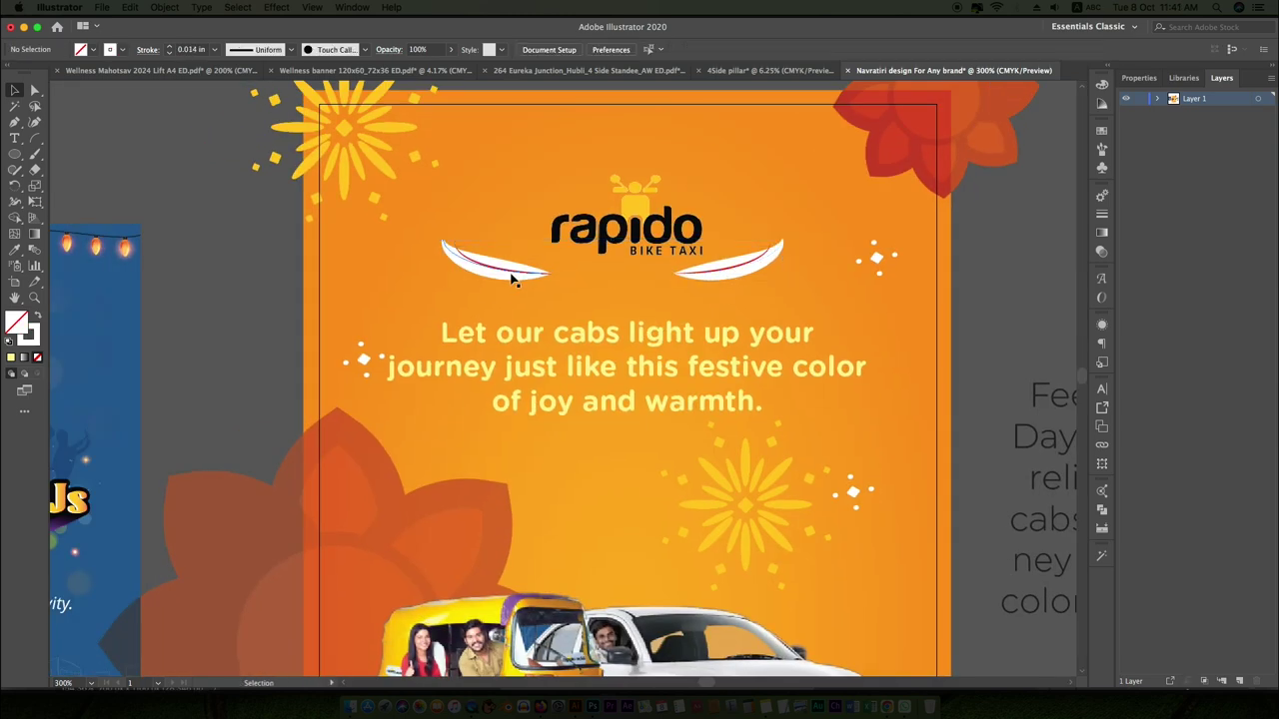
{"action": "left_click", "coordinate": [723, 194]}
{"action": "key", "text": "ctrl+minus"}
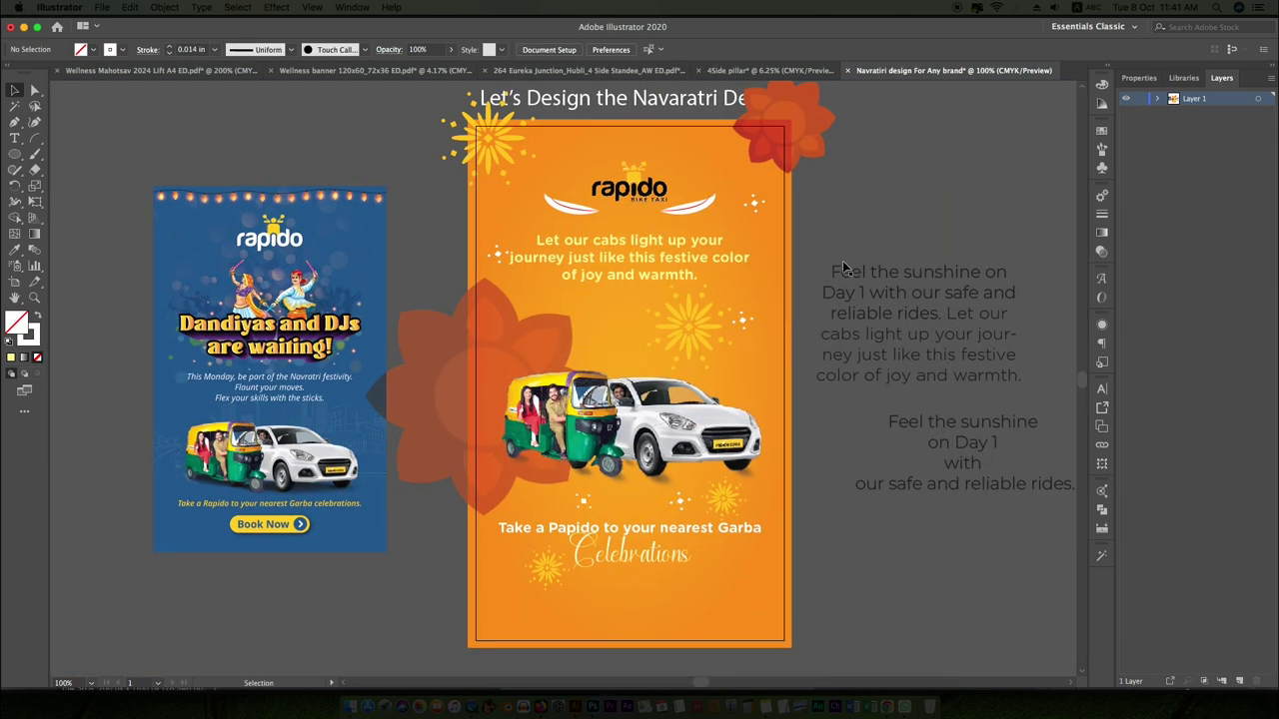
{"action": "key", "text": "ctrl+minus"}
{"action": "key", "text": "ctrl+minus"}
{"action": "double_click", "coordinate": [896, 385]}
{"action": "triple_click", "coordinate": [855, 355]}
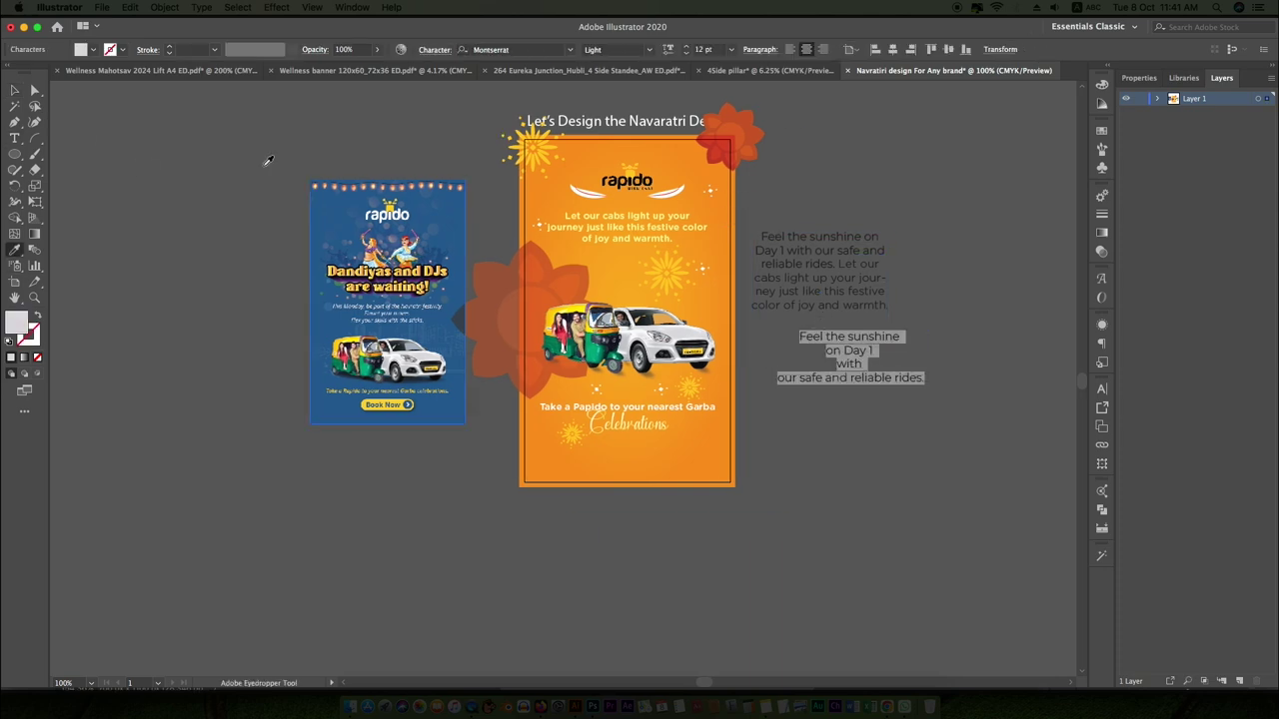
Move the Day 1 text block onto the poster
{"action": "key", "text": "Escape"}
{"action": "left_click_drag", "start_coordinate": [850, 357], "coordinate": [639, 285]}
{"action": "double_click", "coordinate": [639, 285]}
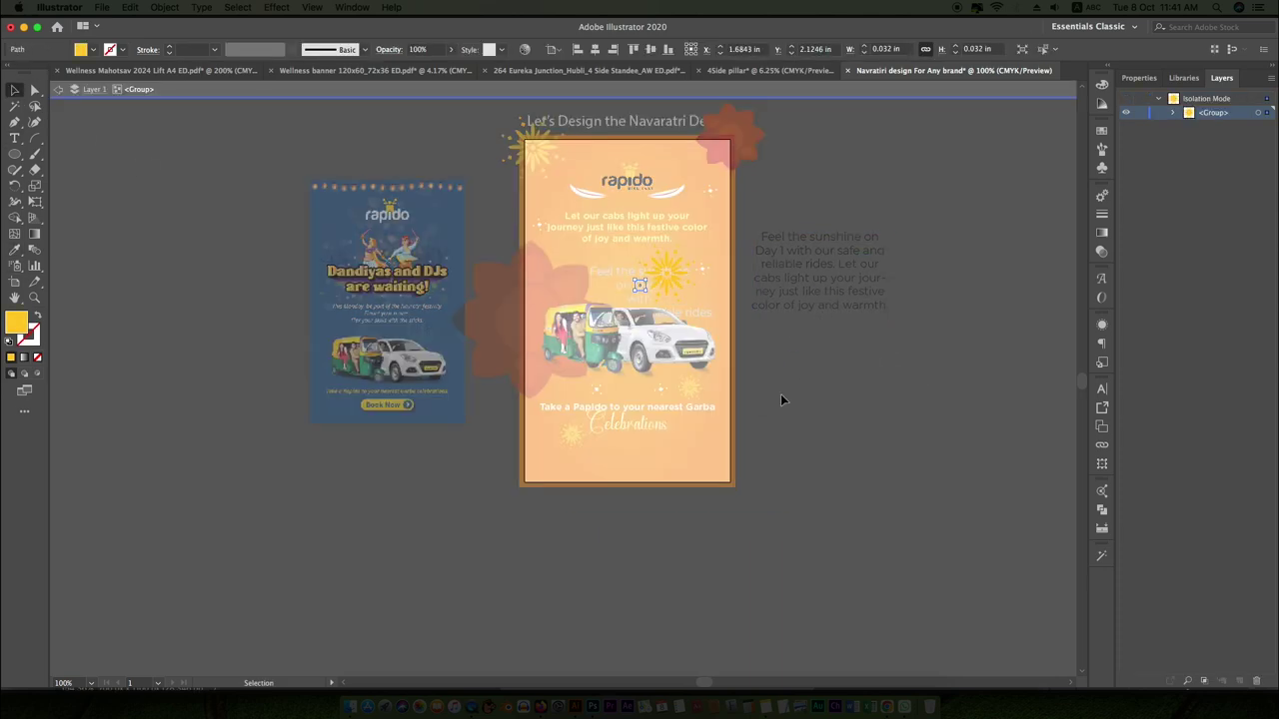
{"action": "key", "text": "Escape"}
{"action": "key", "text": "ctrl+plus"}
Set the text to Thin weight at 6 pt
{"action": "key", "text": "i"}
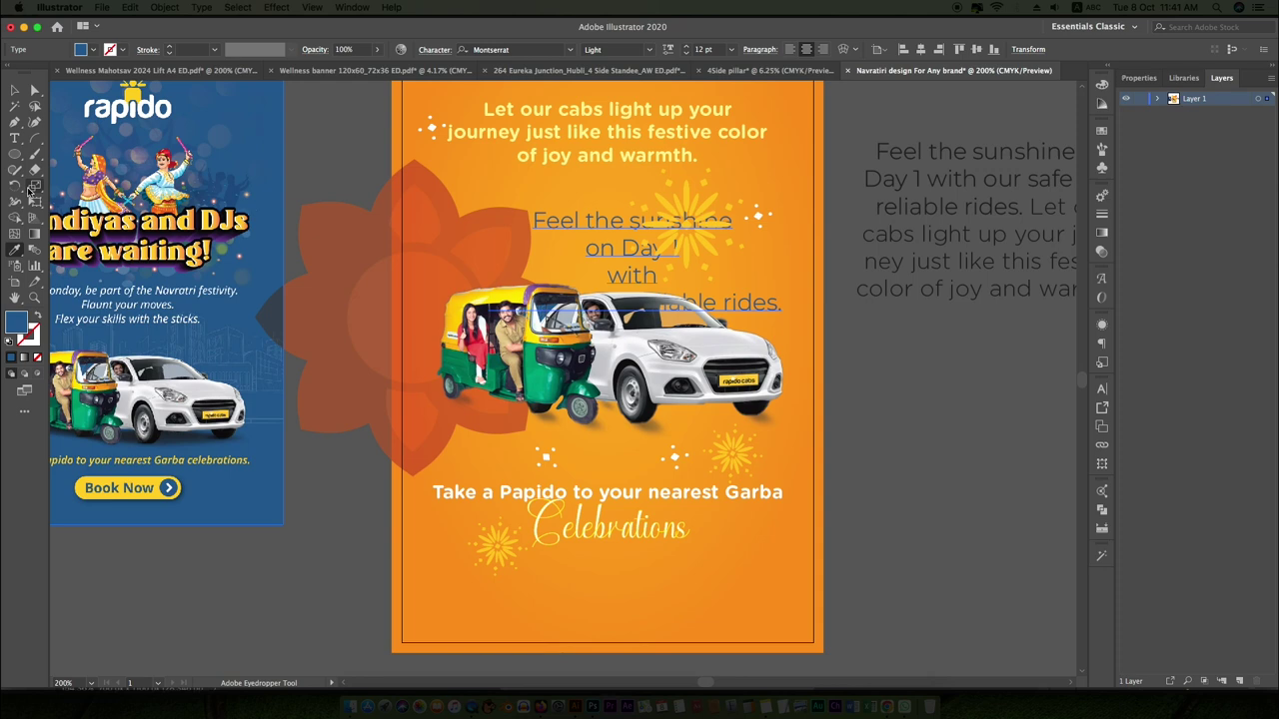
{"action": "left_click", "coordinate": [648, 49]}
{"action": "left_click", "coordinate": [612, 94]}
{"action": "left_click", "coordinate": [704, 48]}
{"action": "type", "text": "6"}
{"action": "key", "text": "Return"}
Switch the text to Gotham Book, resize it, and place it above the cars
{"action": "left_click", "coordinate": [15, 89]}
{"action": "left_click_drag", "start_coordinate": [549, 244], "coordinate": [461, 228]}
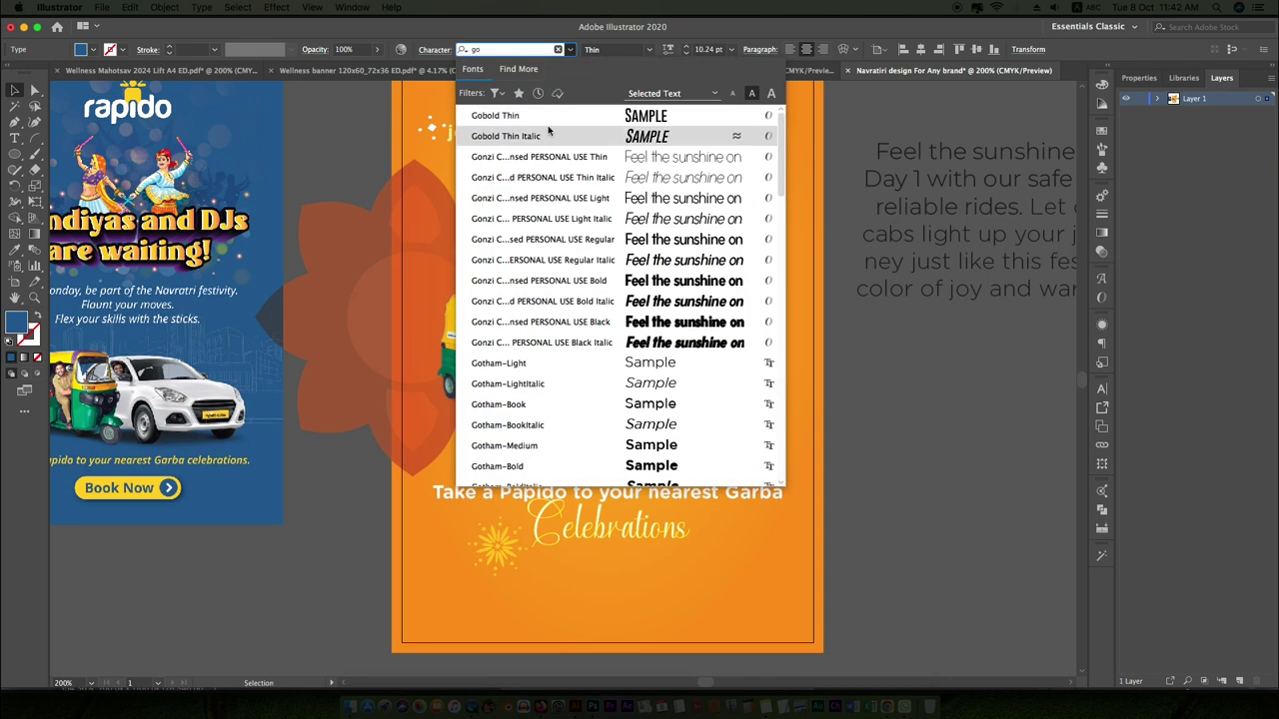
{"action": "left_click", "coordinate": [599, 322]}
{"action": "left_click_drag", "start_coordinate": [759, 210], "coordinate": [744, 218]}
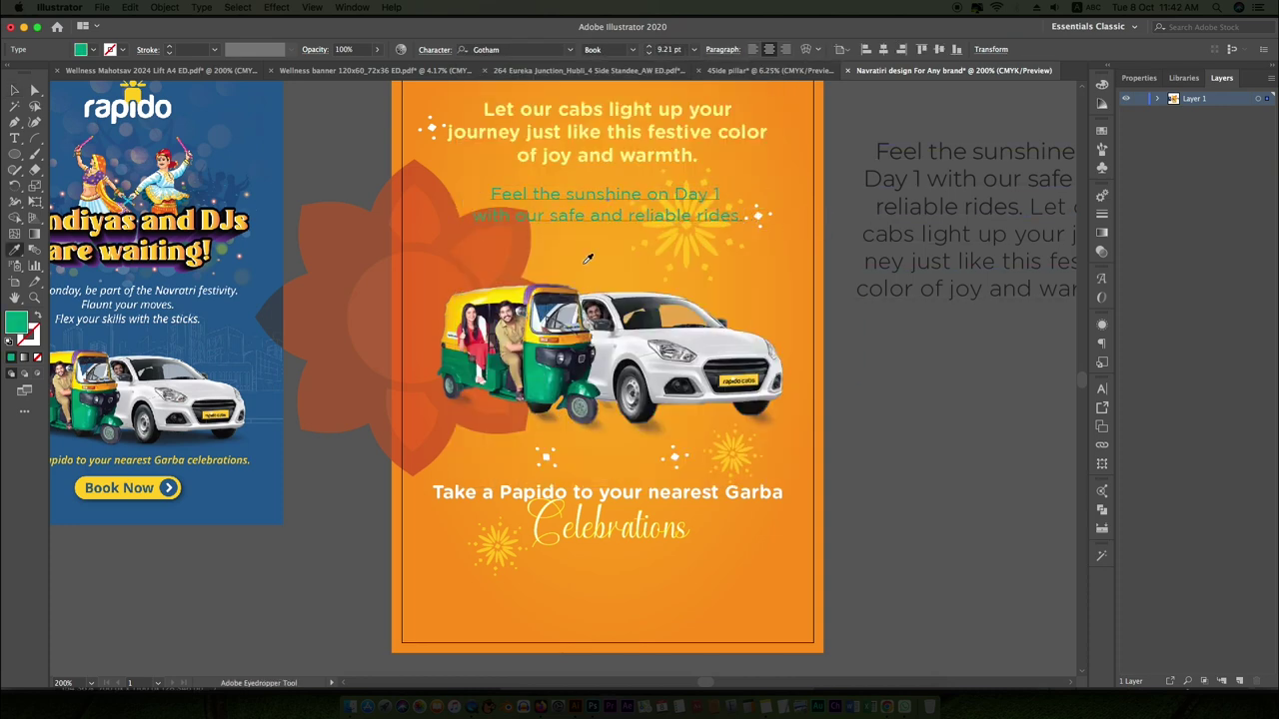
{"action": "scroll", "coordinate": [588, 259], "scroll_direction": "up", "scroll_amount": 3}
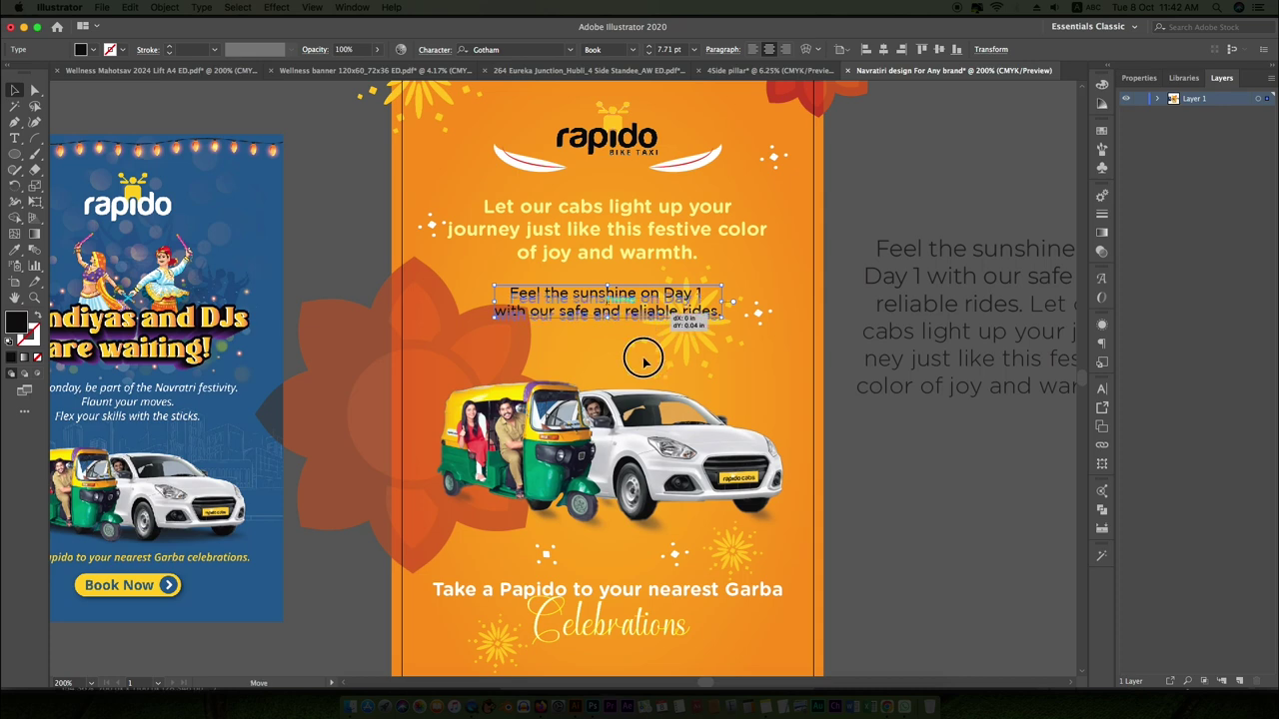
{"action": "left_click_drag", "start_coordinate": [643, 360], "coordinate": [643, 315]}
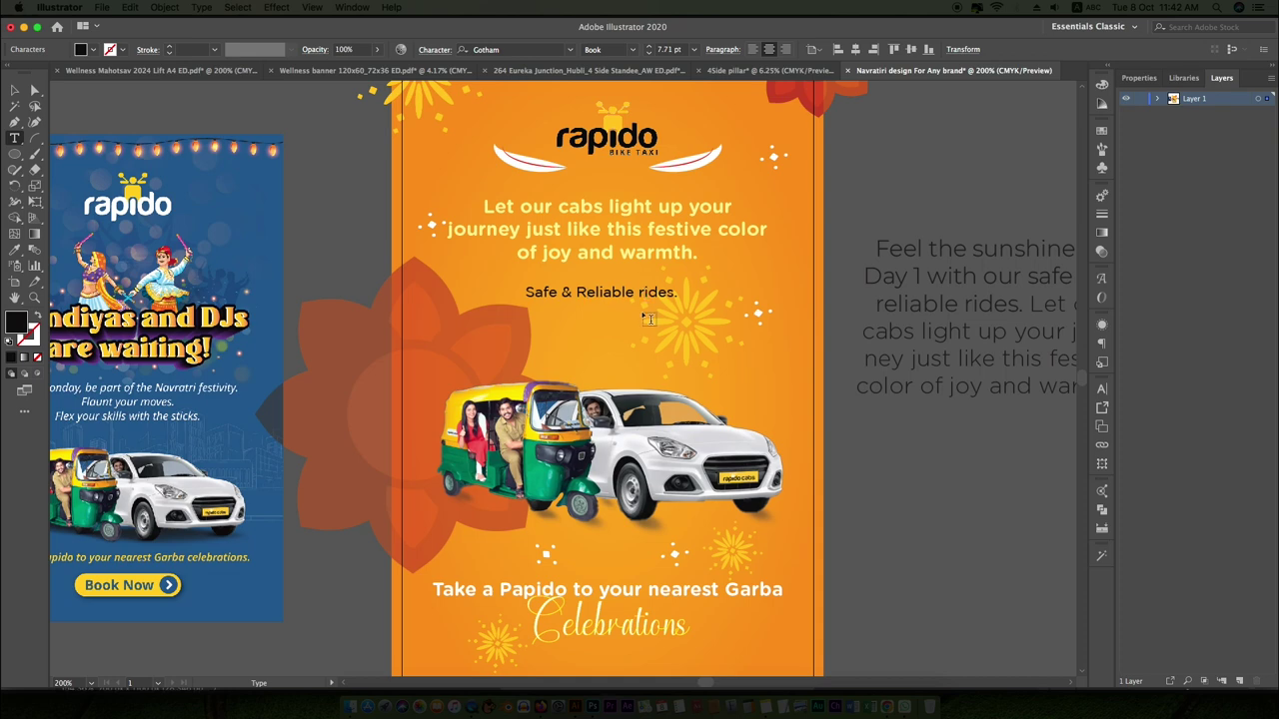
Make the caption Bold Italic at about 14 pt with 'Rides.' on its own line
{"action": "left_click", "coordinate": [18, 92]}
{"action": "left_click", "coordinate": [611, 49]}
{"action": "left_click", "coordinate": [607, 149]}
{"action": "left_click_drag", "start_coordinate": [681, 300], "coordinate": [750, 345]}
{"action": "double_click", "coordinate": [666, 290]}
{"action": "key", "text": "Return"}
{"action": "left_click_drag", "start_coordinate": [623, 314], "coordinate": [623, 316]}
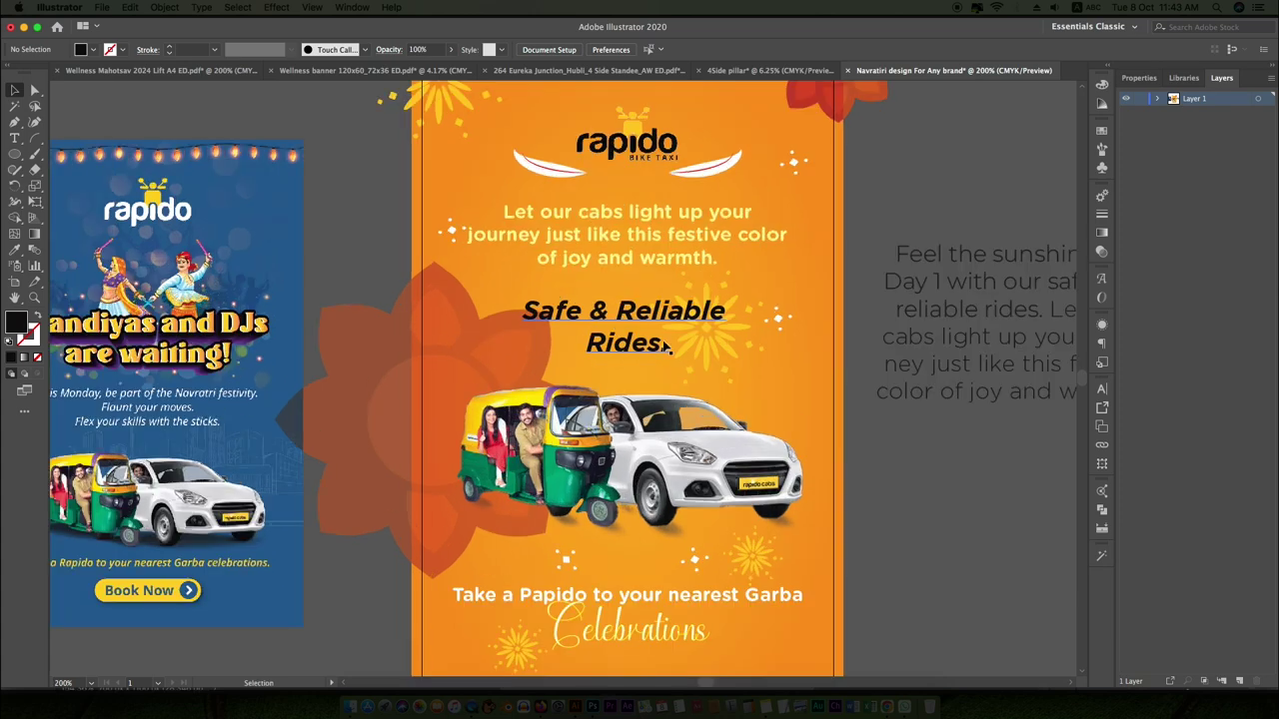
{"action": "scroll", "coordinate": [640, 250], "scroll_direction": "down", "scroll_amount": 2}
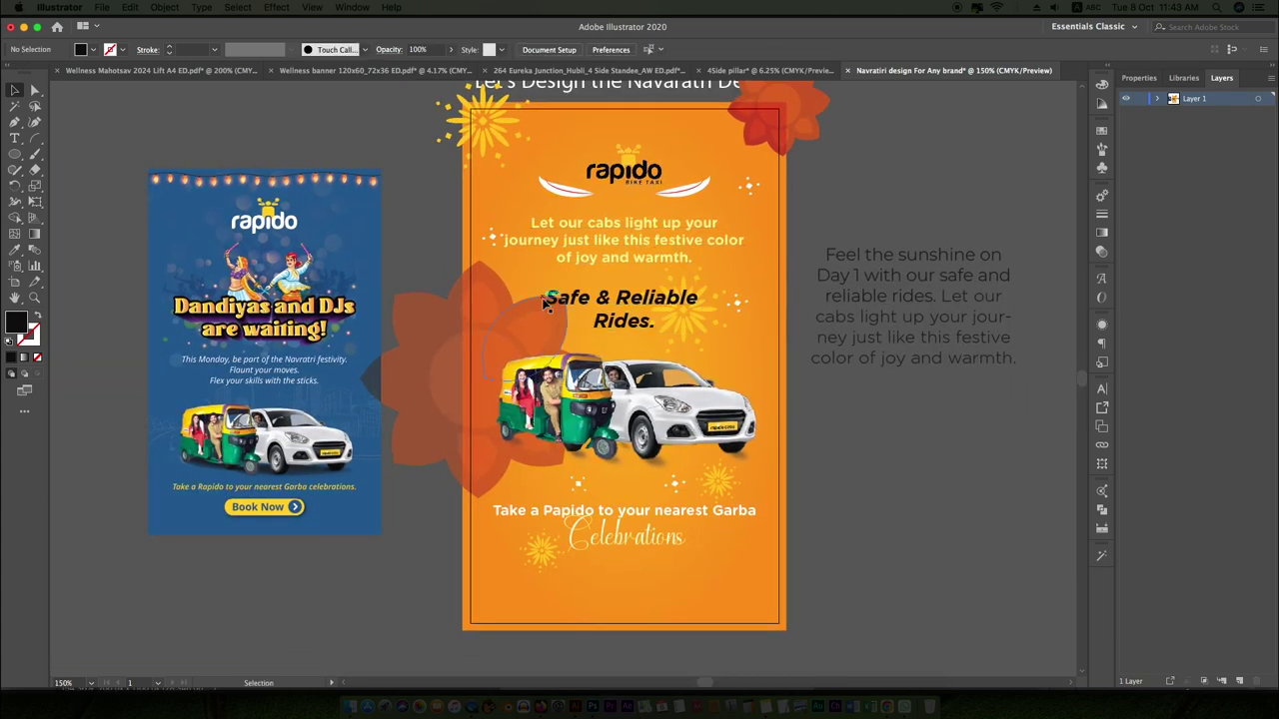
{"action": "scroll", "coordinate": [588, 321], "scroll_direction": "down", "scroll_amount": 2}
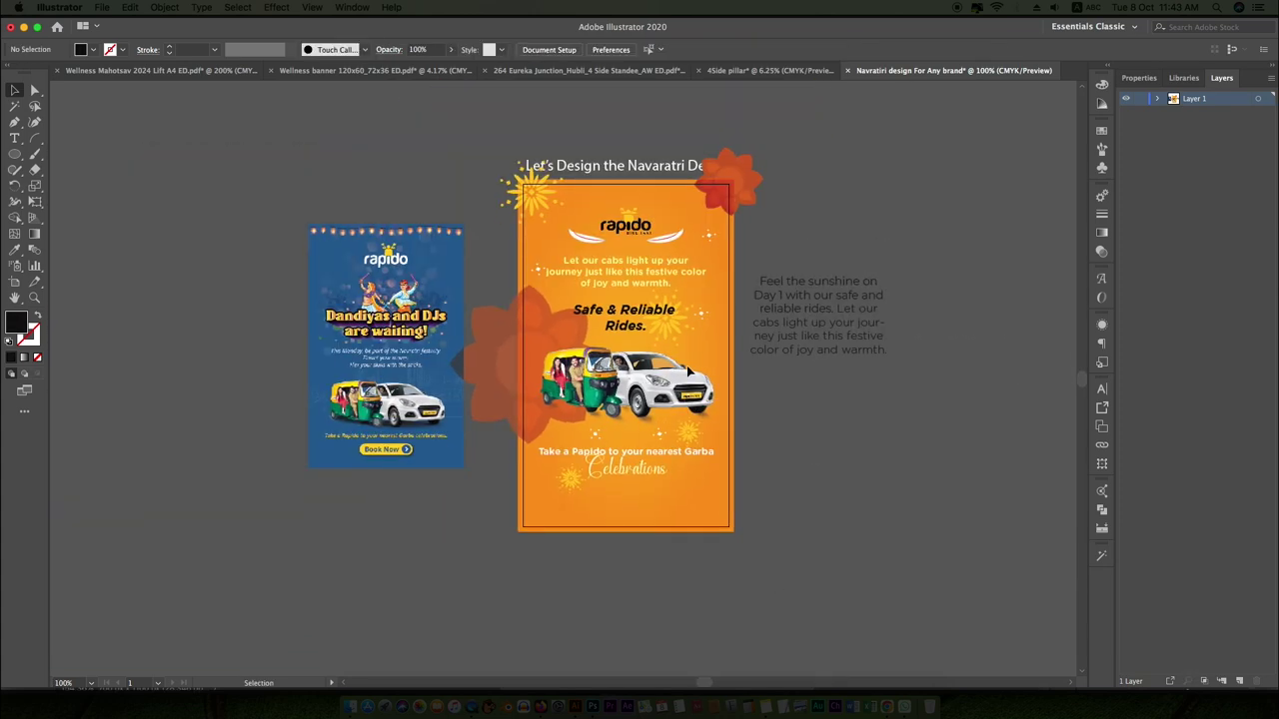
Paste the large yellow flower, send it behind the posters, and fade it to 15% opacity
{"action": "key", "text": "ctrl+v"}
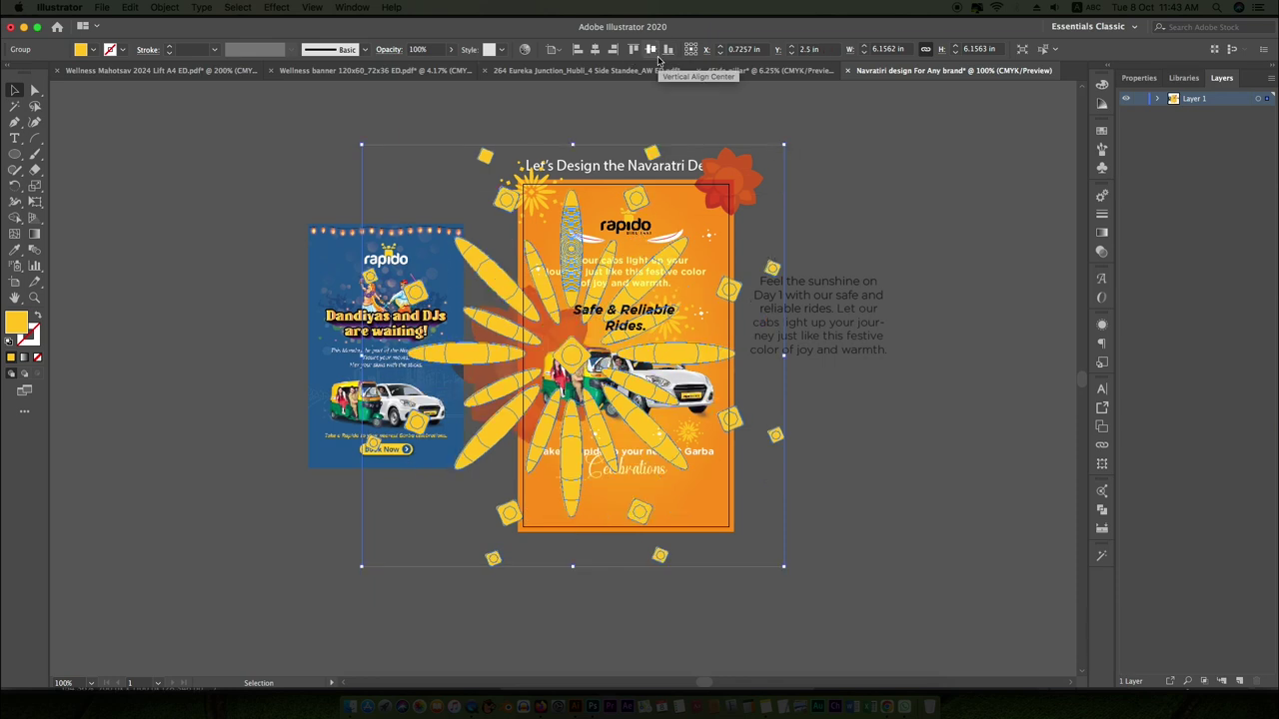
{"action": "key", "text": "ctrl+shift+bracketleft"}
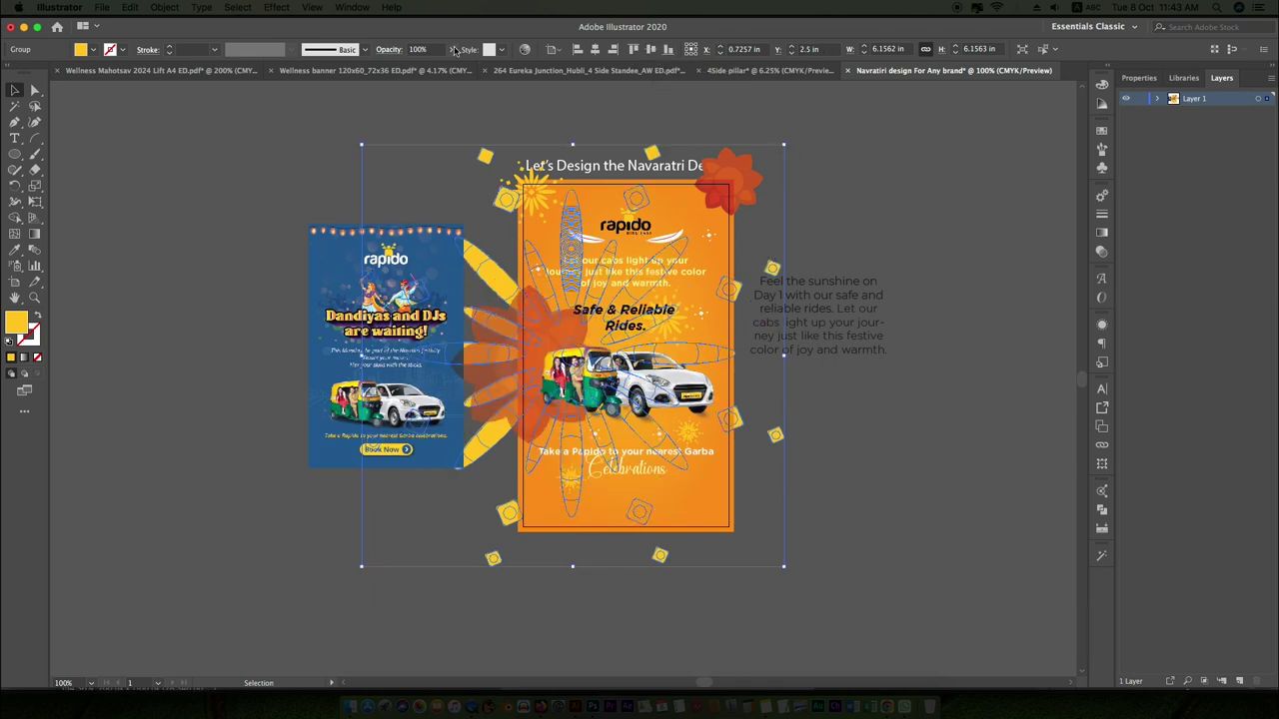
{"action": "left_click_drag", "start_coordinate": [455, 50], "coordinate": [421, 58]}
{"action": "left_click", "coordinate": [958, 420]}
Nudge the faded flower left, then begin a text line below the poster
{"action": "left_click", "coordinate": [774, 435]}
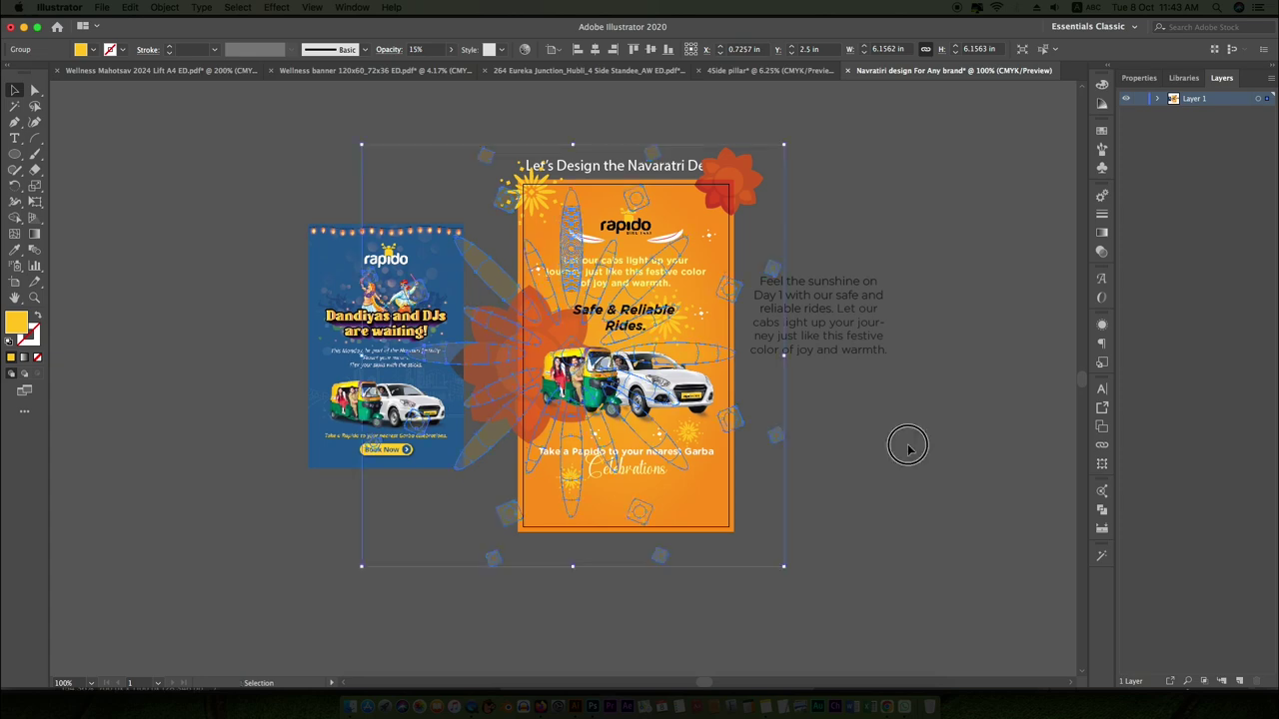
{"action": "key", "text": "shift+Left"}
{"action": "key", "text": "shift+Left"}
{"action": "key", "text": "shift+Left"}
{"action": "key", "text": "shift+Left"}
{"action": "key", "text": "shift+Left"}
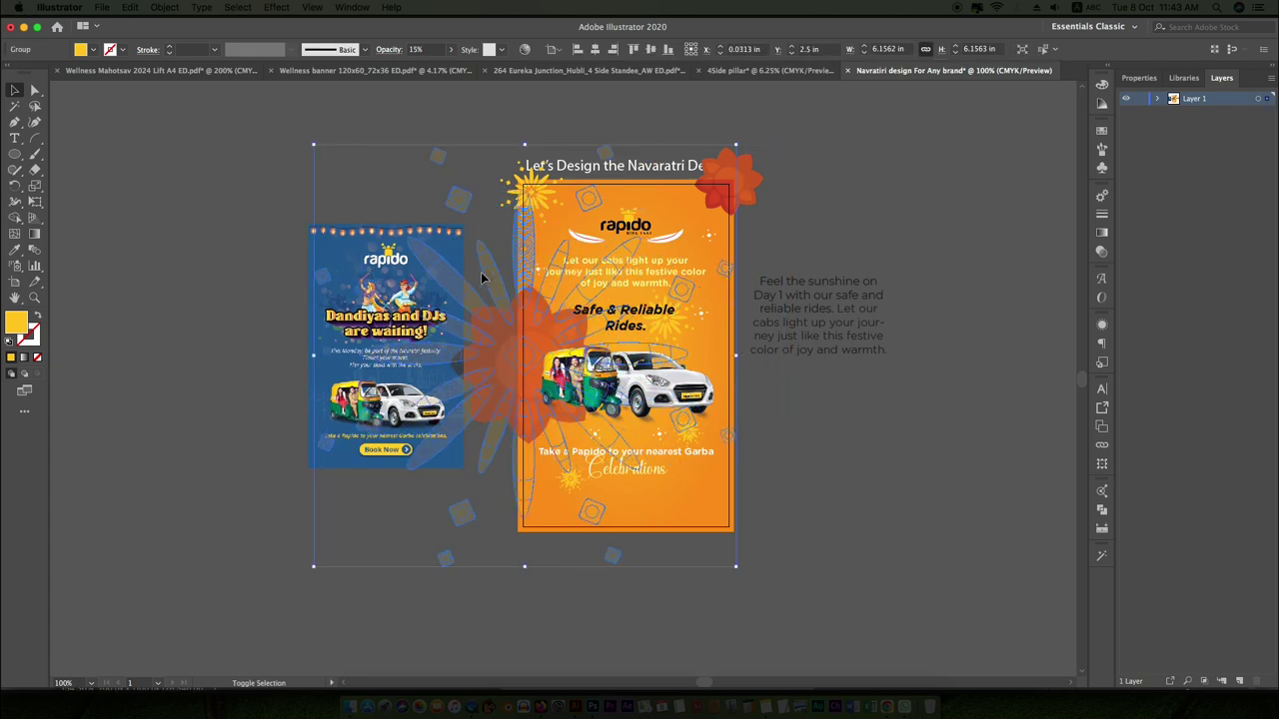
{"action": "left_click", "coordinate": [872, 417]}
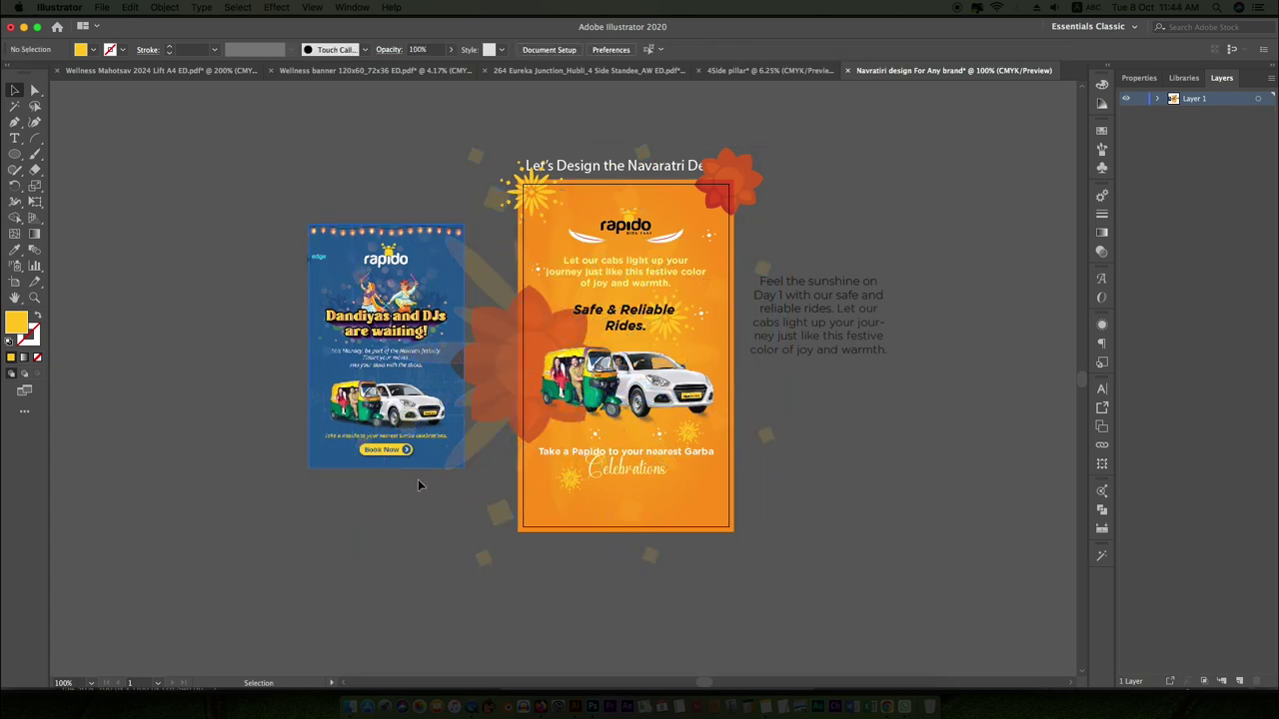
{"action": "scroll", "coordinate": [642, 513], "scroll_direction": "up", "scroll_amount": 2}
{"action": "scroll", "coordinate": [627, 517], "scroll_direction": "up", "scroll_amount": 1}
{"action": "key", "text": "t"}
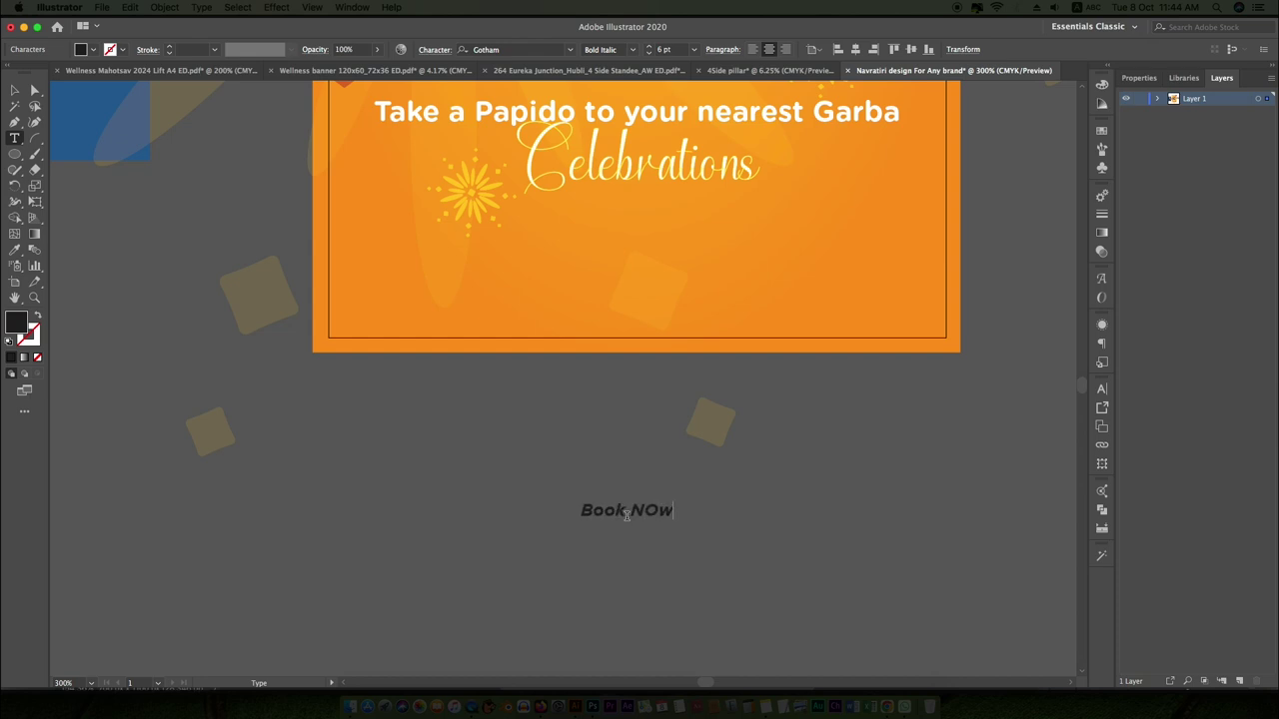
Finish typing BOOK NOW and change its text style to Book
{"action": "type", "text": "OK NOW"}
{"action": "key", "text": "super+a"}
{"action": "left_click", "coordinate": [632, 49]}
{"action": "left_click", "coordinate": [599, 92]}
{"action": "key", "text": "Escape"}
{"action": "left_click", "coordinate": [780, 500]}
Draw a yellow rounded pill behind BOOK NOW and send it to the back
{"action": "scroll", "coordinate": [690, 575], "scroll_direction": "down", "scroll_amount": 2}
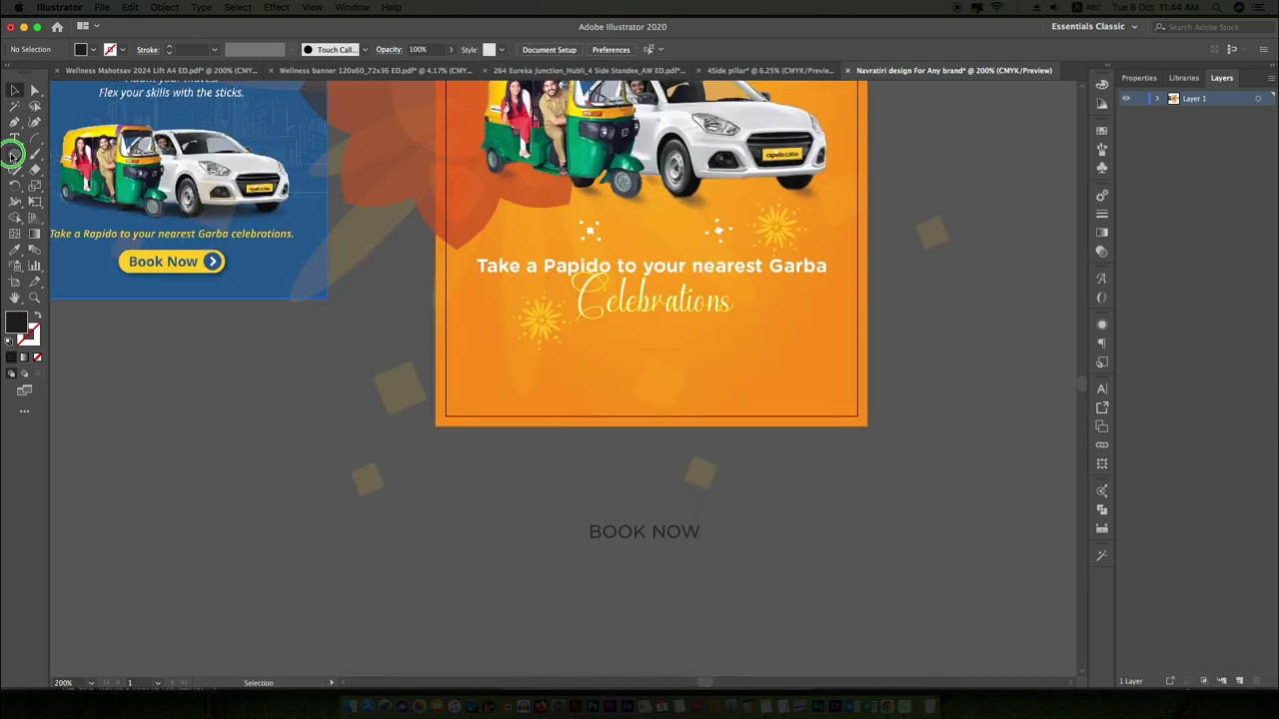
{"action": "left_click_drag", "start_coordinate": [562, 519], "coordinate": [779, 554]}
{"action": "key", "text": "i"}
{"action": "left_click", "coordinate": [129, 261]}
{"action": "key", "text": "ctrl+shift+bracketleft"}
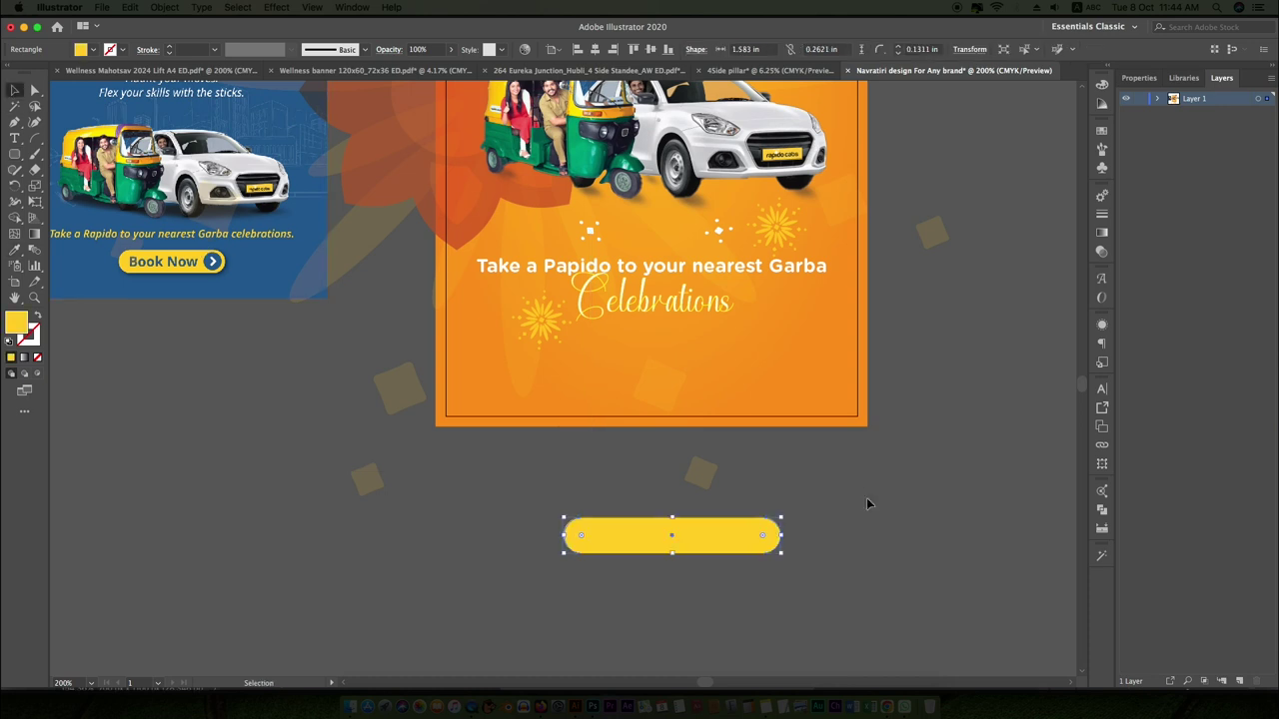
{"action": "left_click", "coordinate": [821, 519]}
{"action": "scroll", "coordinate": [740, 559], "scroll_direction": "up", "scroll_amount": 2}
Draw a horizontal white arrow shaft below the button with a 0.016 in stroke
{"action": "left_click", "coordinate": [15, 121]}
{"action": "left_click", "coordinate": [70, 122]}
{"action": "scroll", "coordinate": [662, 477], "scroll_direction": "up", "scroll_amount": 2}
{"action": "left_click", "coordinate": [604, 469]}
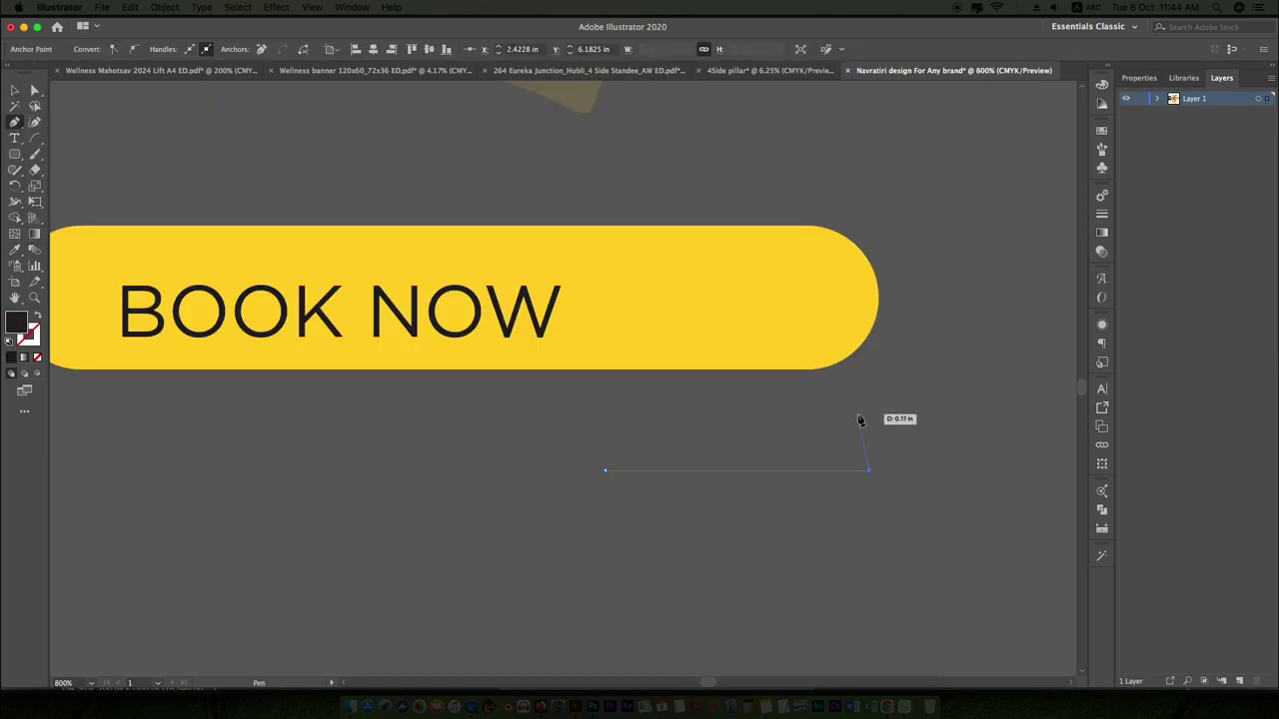
{"action": "left_click", "coordinate": [214, 49]}
{"action": "left_click", "coordinate": [237, 127]}
{"action": "left_click", "coordinate": [214, 49]}
{"action": "left_click", "coordinate": [238, 100]}
{"action": "left_click", "coordinate": [214, 49]}
{"action": "left_click", "coordinate": [237, 87]}
{"action": "left_click", "coordinate": [140, 200]}
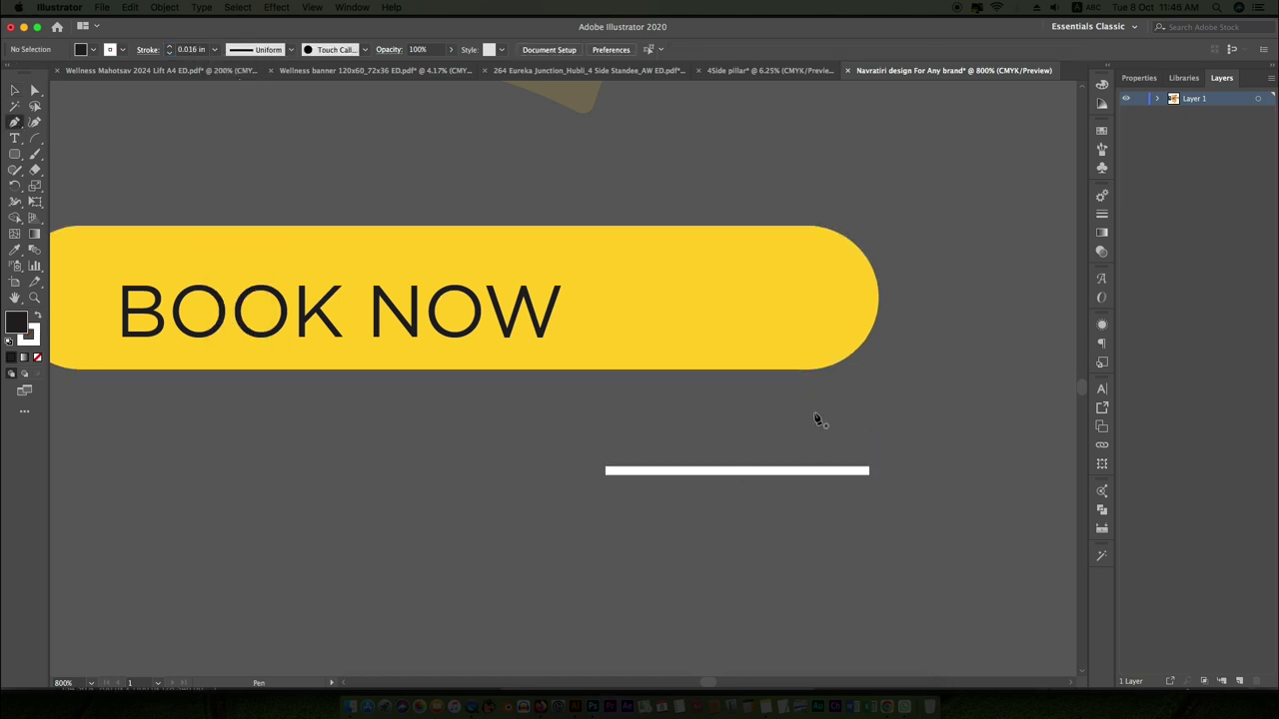
Add the two arrowhead strokes and select the finished arrow
{"action": "left_click", "coordinate": [879, 471]}
{"action": "left_click", "coordinate": [816, 536]}
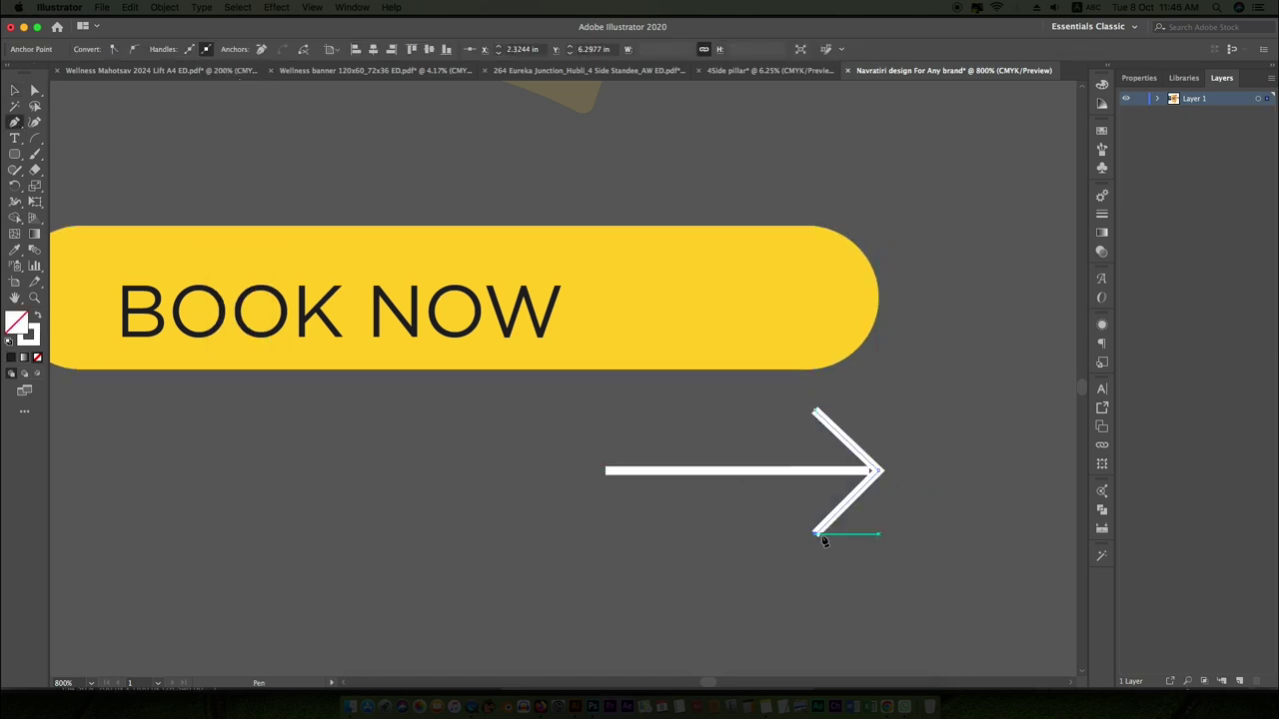
{"action": "left_click_drag", "start_coordinate": [941, 425], "coordinate": [782, 503]}
{"action": "left_click", "coordinate": [147, 49]}
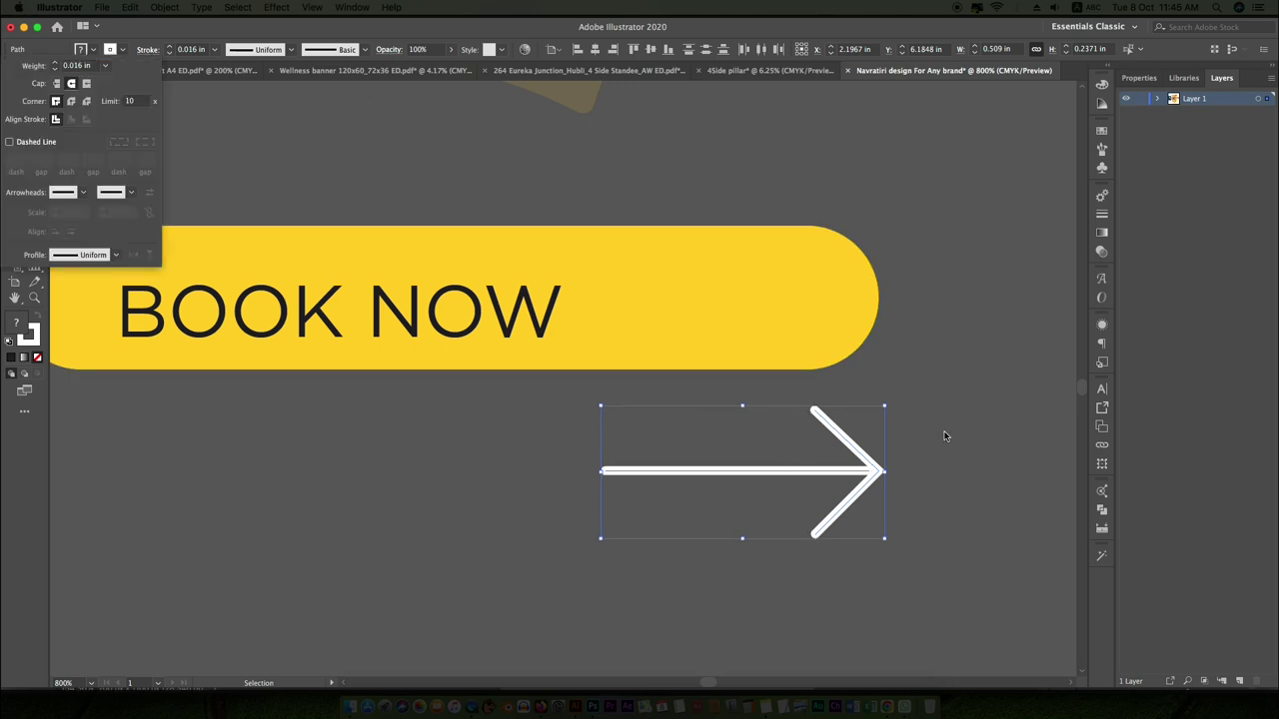
{"action": "key", "text": "Escape"}
{"action": "left_click", "coordinate": [563, 530]}
{"action": "scroll", "coordinate": [722, 556], "scroll_direction": "down", "scroll_amount": 5}
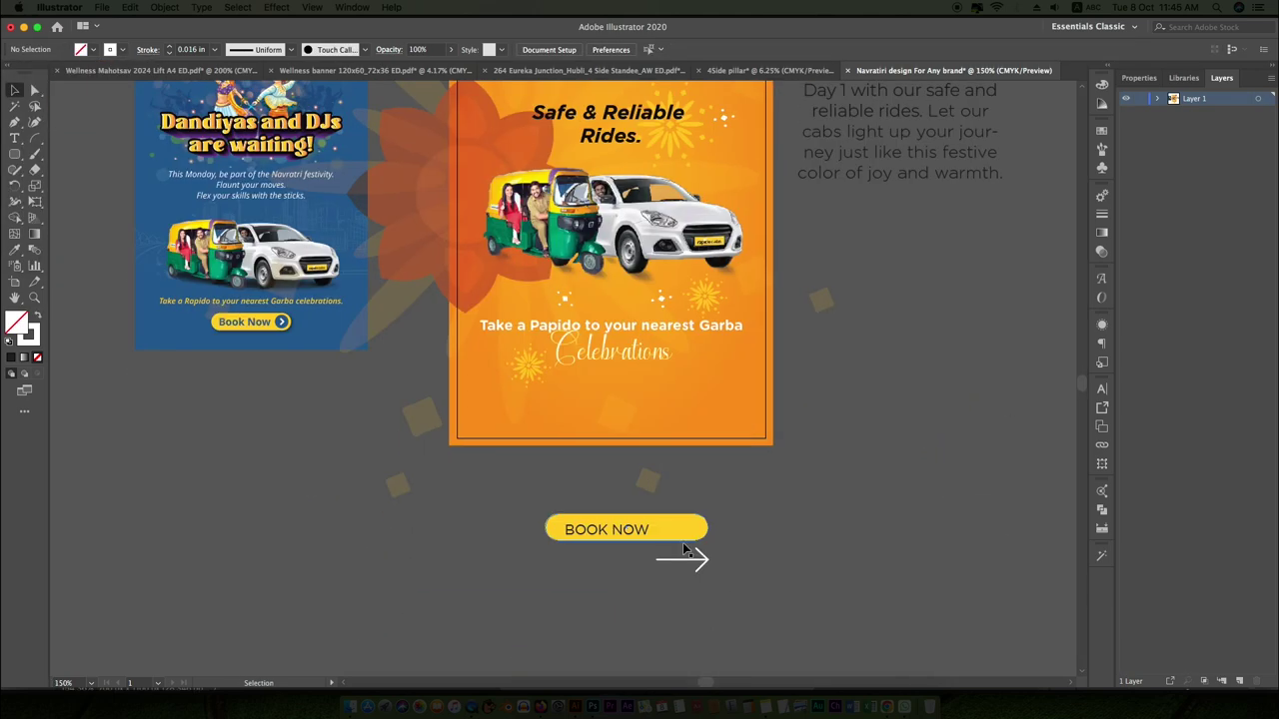
{"action": "left_click", "coordinate": [661, 569]}
Move the arrow up into the yellow pill and thin its stroke
{"action": "scroll", "coordinate": [668, 567], "scroll_direction": "up", "scroll_amount": 3}
{"action": "left_click_drag", "start_coordinate": [675, 579], "coordinate": [700, 522]}
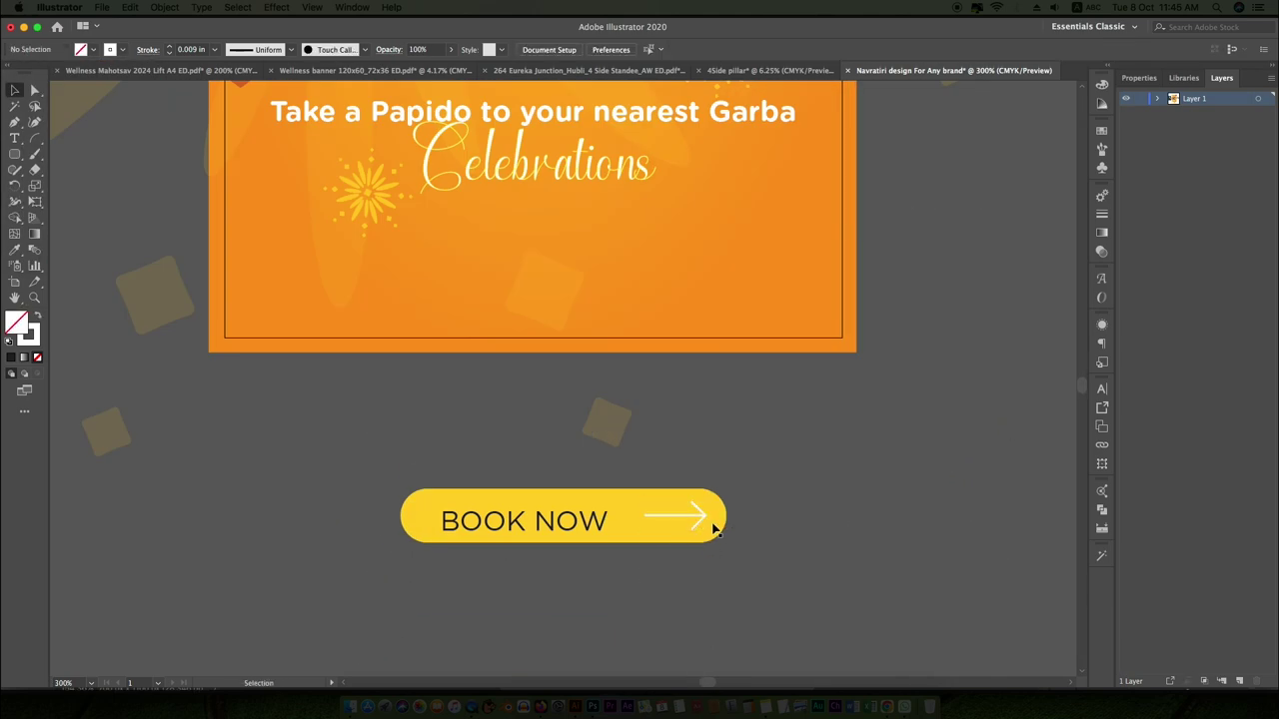
{"action": "scroll", "coordinate": [700, 517], "scroll_direction": "up", "scroll_amount": 3}
{"action": "left_click", "coordinate": [214, 49]}
{"action": "left_click", "coordinate": [190, 49]}
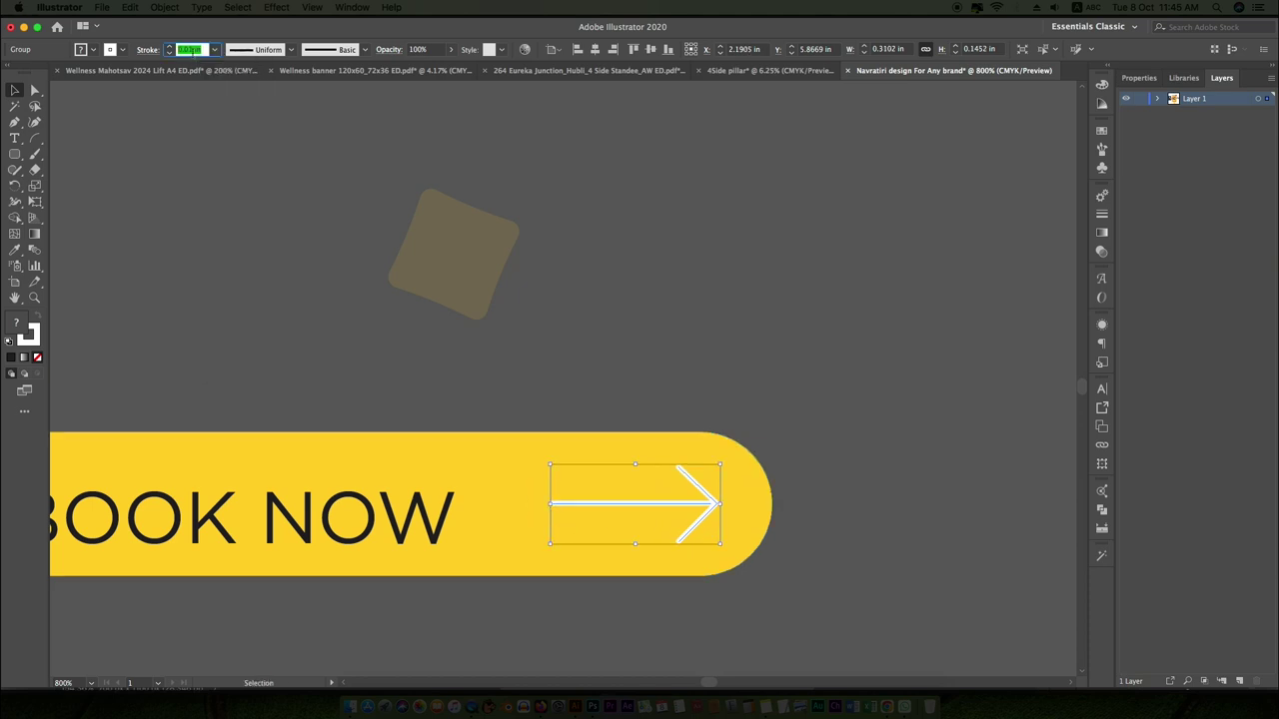
{"action": "left_click", "coordinate": [809, 503]}
Shift the BOOK NOW text slightly right within the pill
{"action": "scroll", "coordinate": [809, 503], "scroll_direction": "down", "scroll_amount": 1}
{"action": "left_click", "coordinate": [450, 495]}
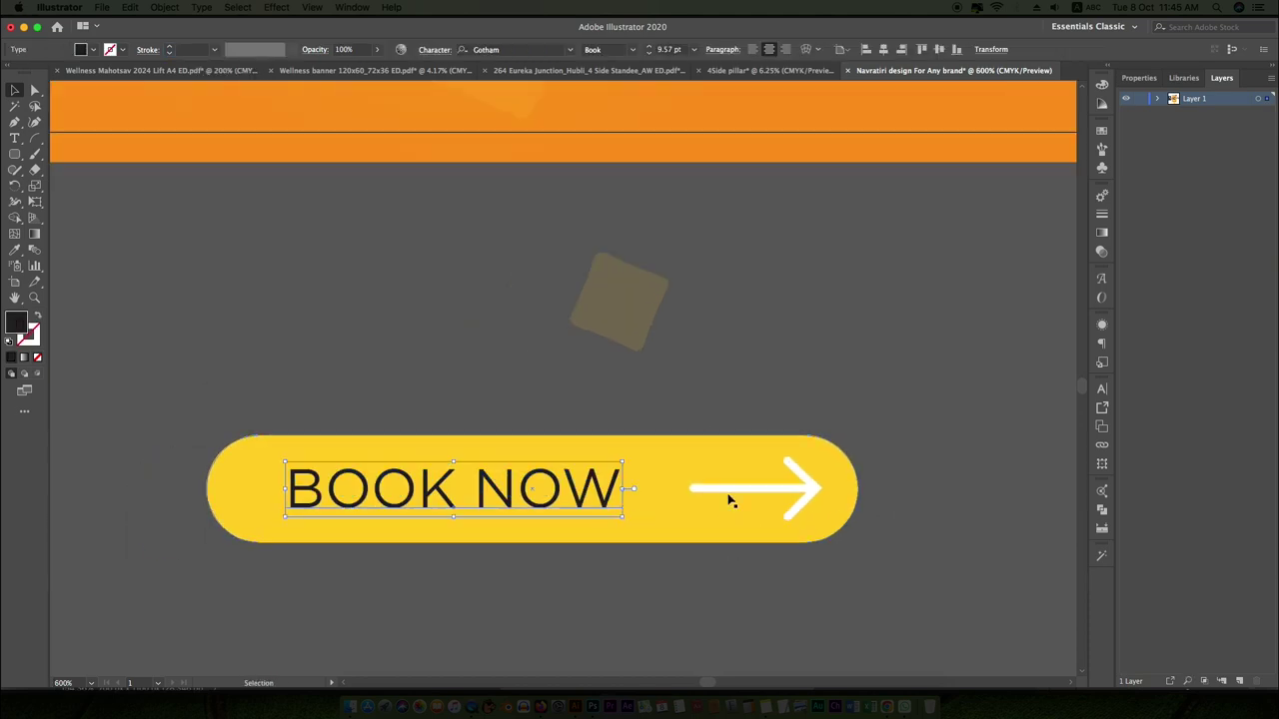
{"action": "left_click_drag", "start_coordinate": [585, 508], "coordinate": [613, 508]}
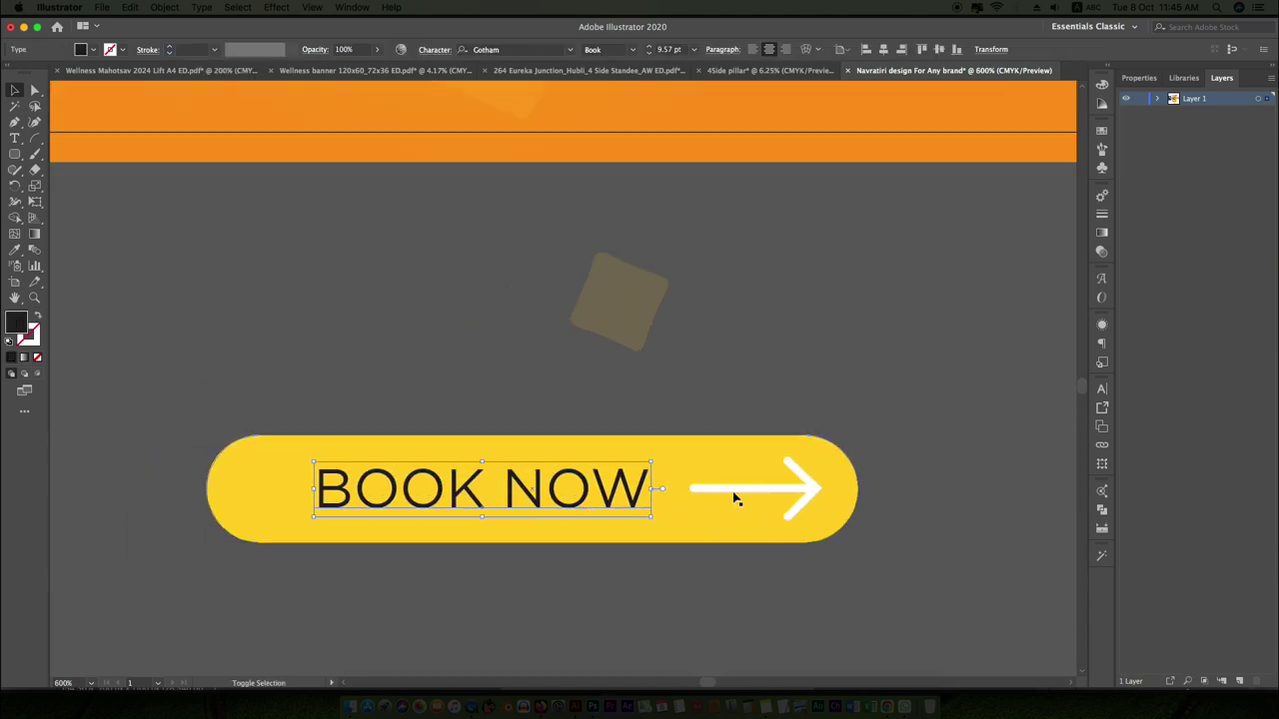
{"action": "left_click", "coordinate": [831, 509], "text": "shift"}
{"action": "left_click", "coordinate": [840, 398]}
{"action": "scroll", "coordinate": [840, 399], "scroll_direction": "down", "scroll_amount": 2}
{"action": "left_click", "coordinate": [717, 447]}
{"action": "left_click", "coordinate": [704, 474]}
Draw a closed wavy shape across the button with the Curvature tool
{"action": "scroll", "coordinate": [705, 474], "scroll_direction": "up", "scroll_amount": 2}
{"action": "key", "text": "shift+grave"}
{"action": "left_click", "coordinate": [330, 432]}
{"action": "left_click", "coordinate": [370, 480]}
{"action": "left_click", "coordinate": [567, 462]}
{"action": "left_click", "coordinate": [857, 484]}
{"action": "left_click", "coordinate": [892, 427]}
{"action": "left_click", "coordinate": [605, 375]}
{"action": "left_click", "coordinate": [309, 405]}
{"action": "left_click", "coordinate": [368, 479]}
Set the wavy shape's opacity to 15%
{"action": "key", "text": "i"}
{"action": "left_click", "coordinate": [480, 257]}
{"action": "left_click_drag", "start_coordinate": [449, 61], "coordinate": [407, 70]}
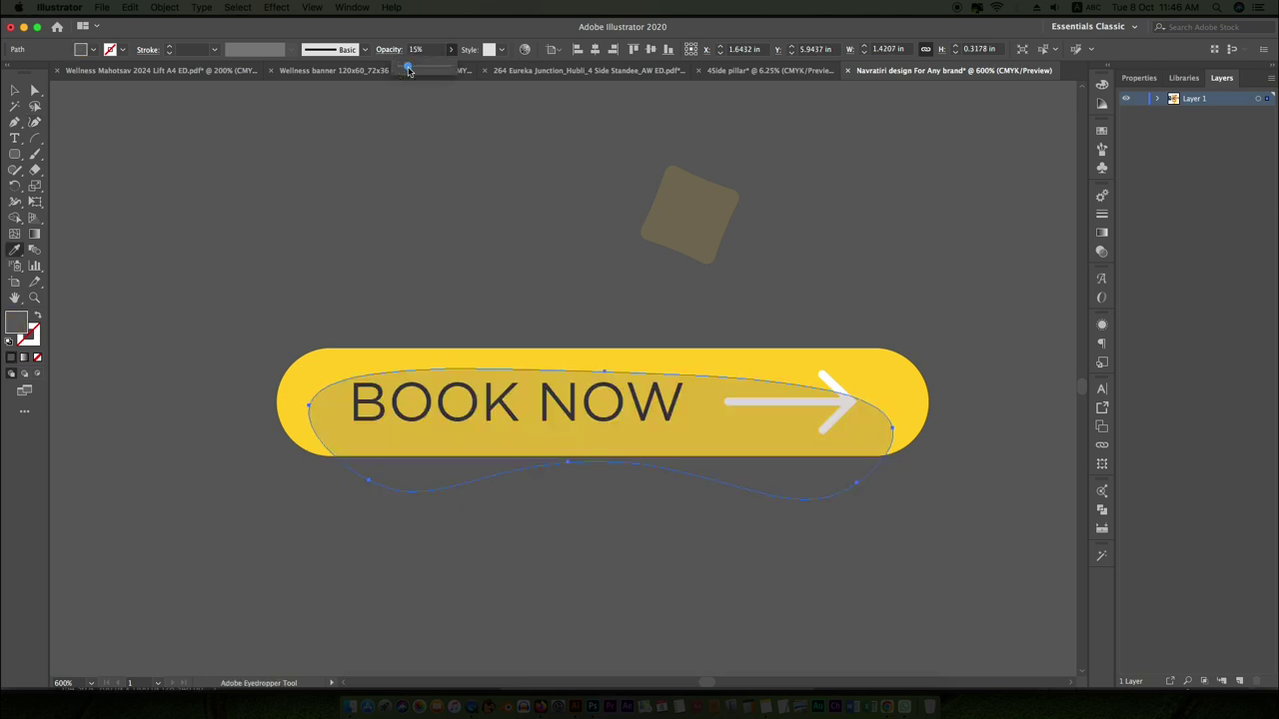
Align the BOOK NOW button group on the poster and scale it to fit under Celebrations
{"action": "key", "text": "v"}
{"action": "left_click", "coordinate": [880, 362], "text": "shift"}
{"action": "key", "text": "ctrl+minus"}
{"action": "key", "text": "ctrl+minus"}
{"action": "key", "text": "ctrl+minus"}
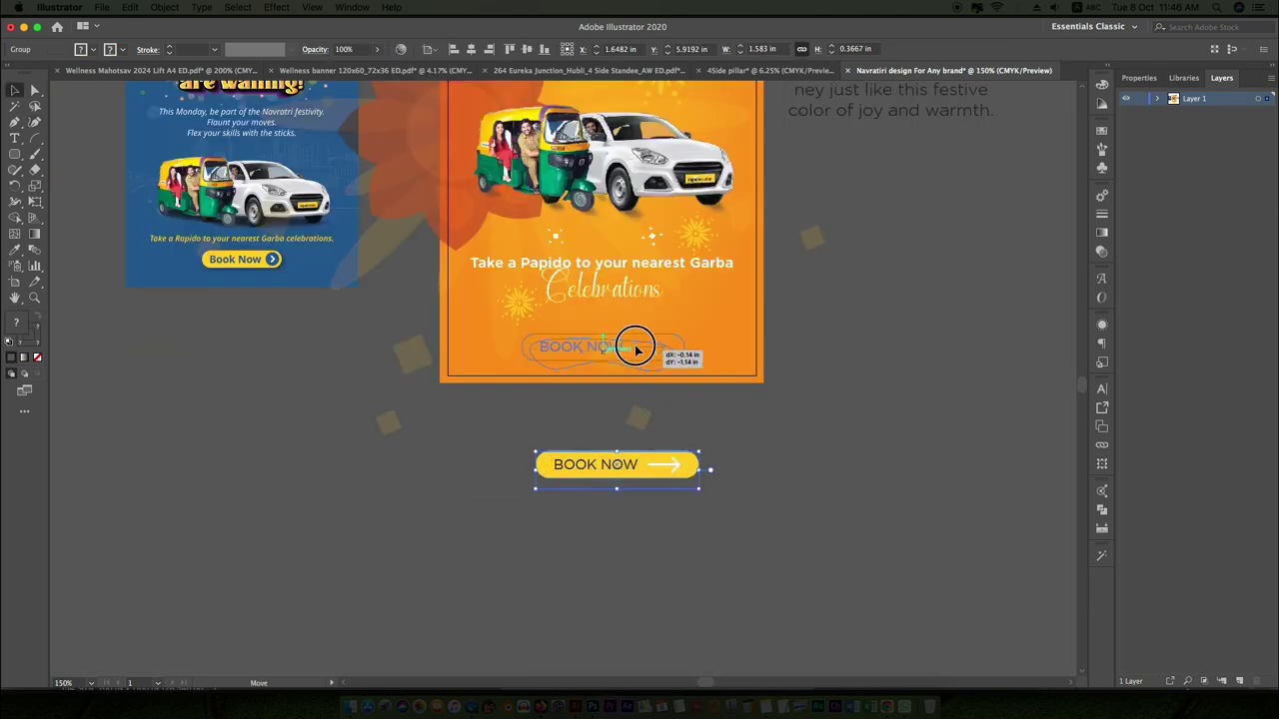
{"action": "left_click", "coordinate": [491, 53]}
{"action": "key", "text": "ctrl+plus"}
{"action": "key", "text": "ctrl+plus"}
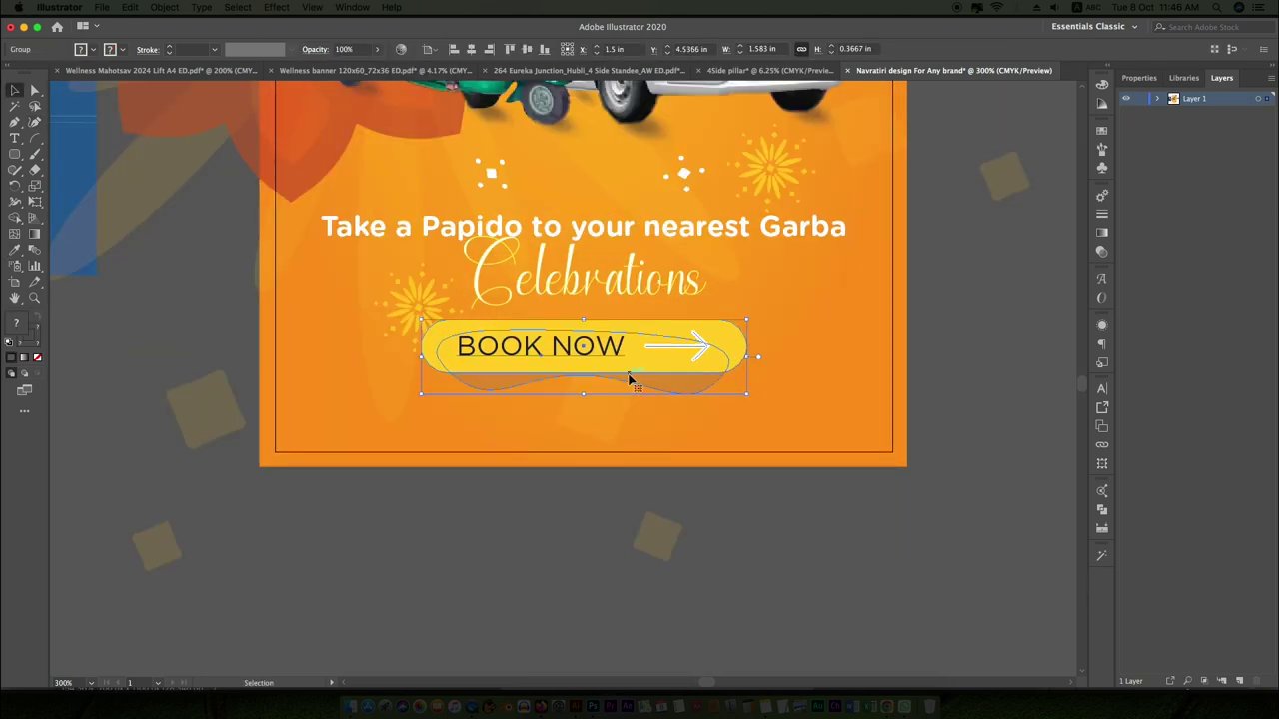
{"action": "left_click_drag", "start_coordinate": [745, 349], "coordinate": [722, 362]}
Move the Celebrations line down toward the button in isolation mode
{"action": "left_click", "coordinate": [683, 288]}
{"action": "double_click", "coordinate": [682, 287]}
{"action": "left_click_drag", "start_coordinate": [681, 276], "coordinate": [679, 295]}
{"action": "double_click", "coordinate": [986, 407]}
{"action": "key", "text": "ctrl+minus"}
{"action": "key", "text": "ctrl+minus"}
{"action": "left_click", "coordinate": [657, 378]}
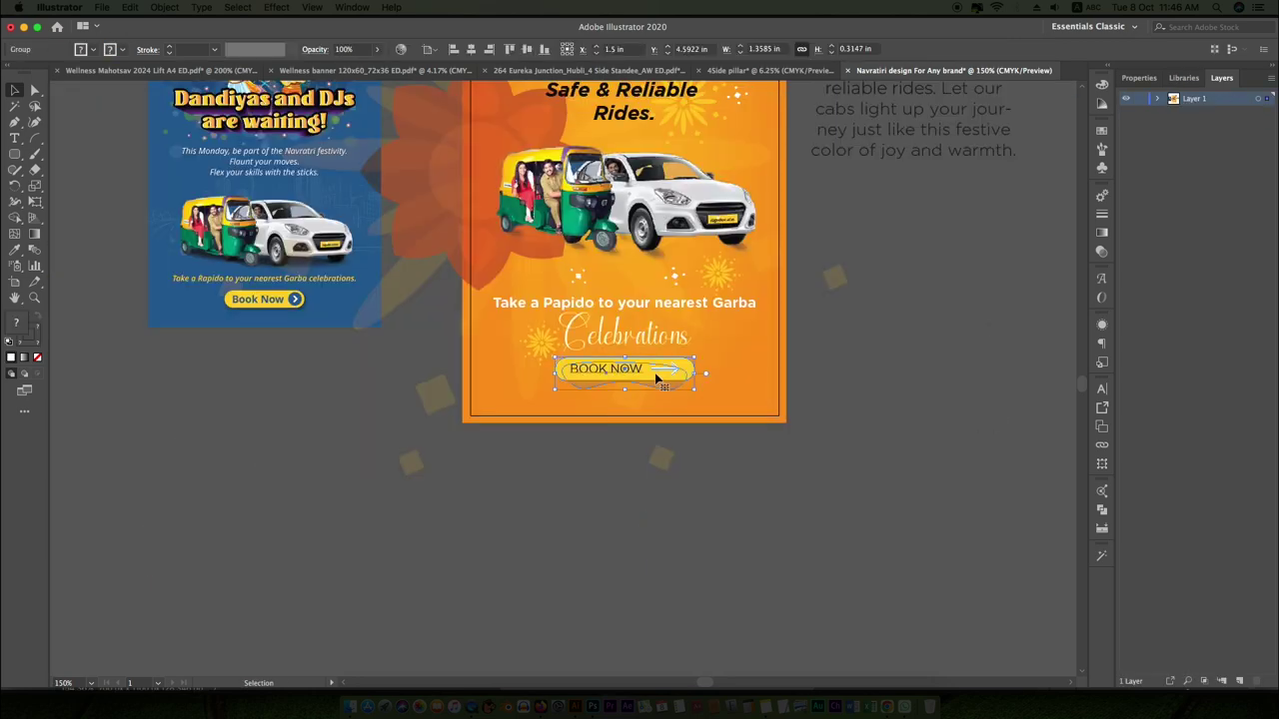
{"action": "key", "text": "ctrl+shift+a"}
{"action": "scroll", "coordinate": [586, 333], "scroll_direction": "down", "scroll_amount": 2}
{"action": "scroll", "coordinate": [572, 288], "scroll_direction": "up", "scroll_amount": 6}
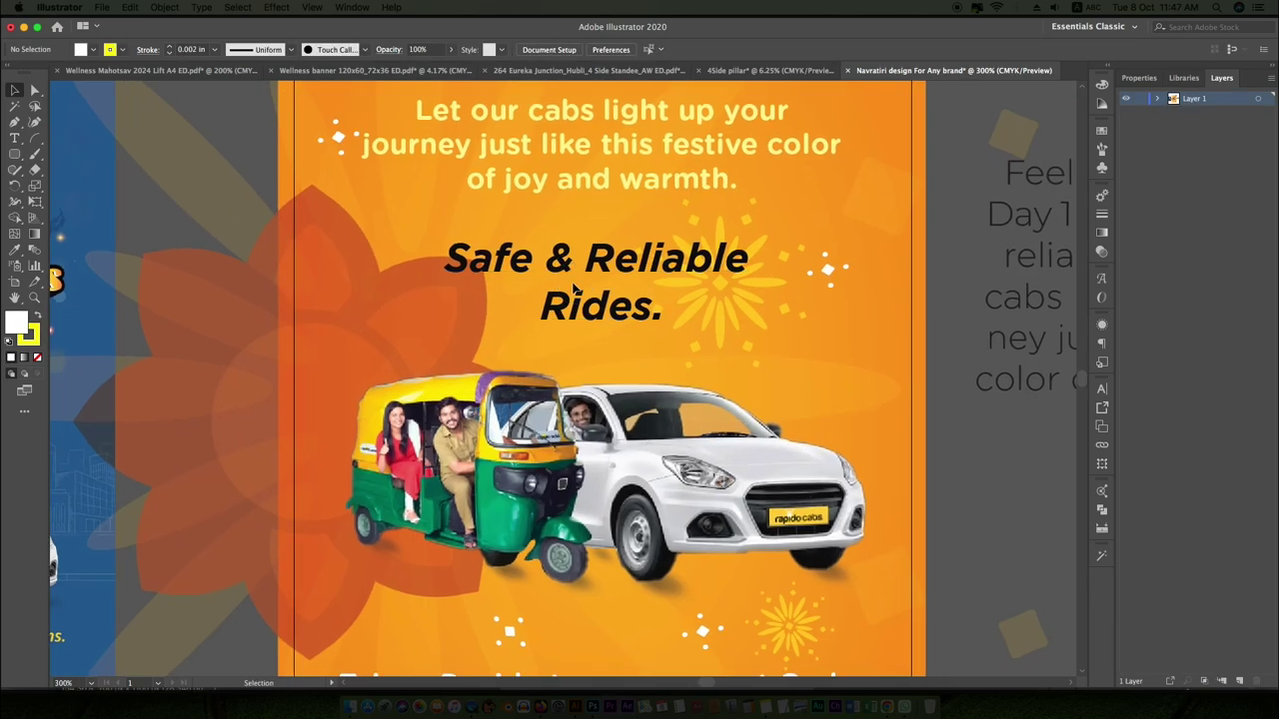
Set the Safe & Reliable Rides heading in all caps via the Character panel
{"action": "scroll", "coordinate": [573, 288], "scroll_direction": "down", "scroll_amount": 3}
{"action": "scroll", "coordinate": [573, 287], "scroll_direction": "up", "scroll_amount": 3}
{"action": "double_click", "coordinate": [599, 263]}
{"action": "key", "text": "ctrl+a"}
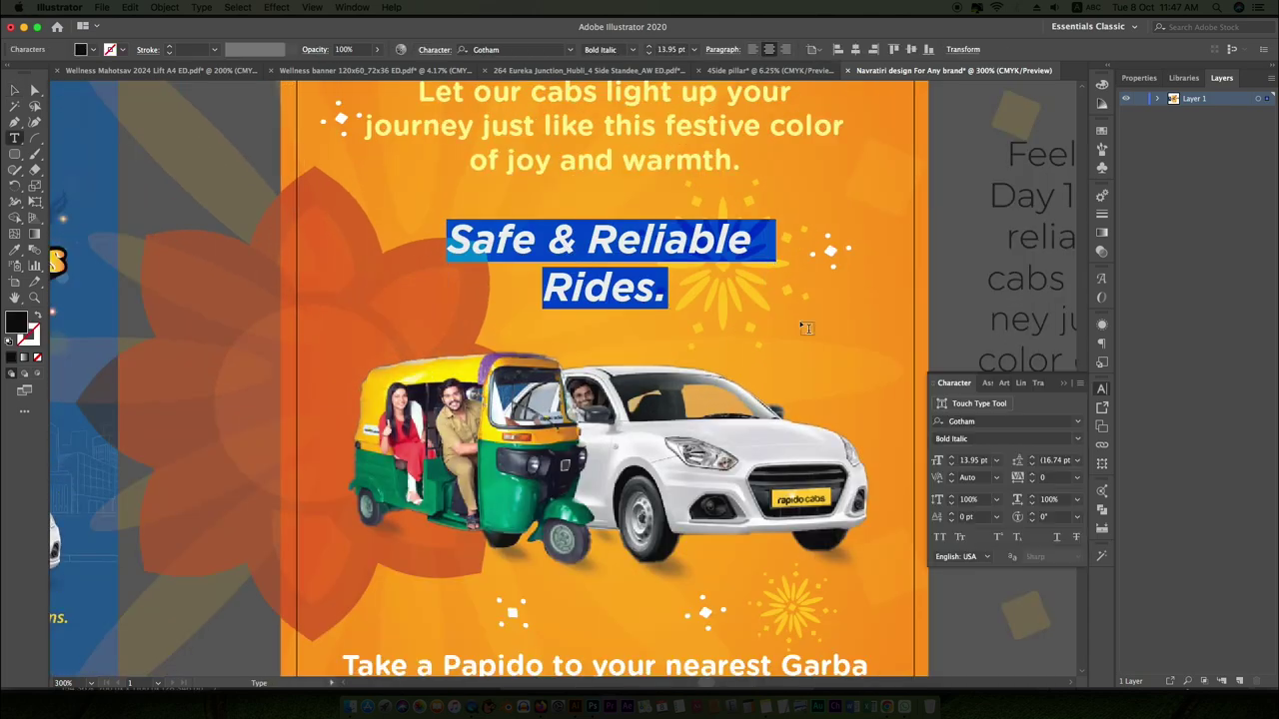
{"action": "key", "text": "ctrl+t"}
{"action": "key", "text": "ctrl+shift+k"}
{"action": "key", "text": "ctrl+t"}
{"action": "key", "text": "Escape"}
Colour the heading yellow and place a white copy right of the poster
{"action": "scroll", "coordinate": [638, 304], "scroll_direction": "up", "scroll_amount": 2}
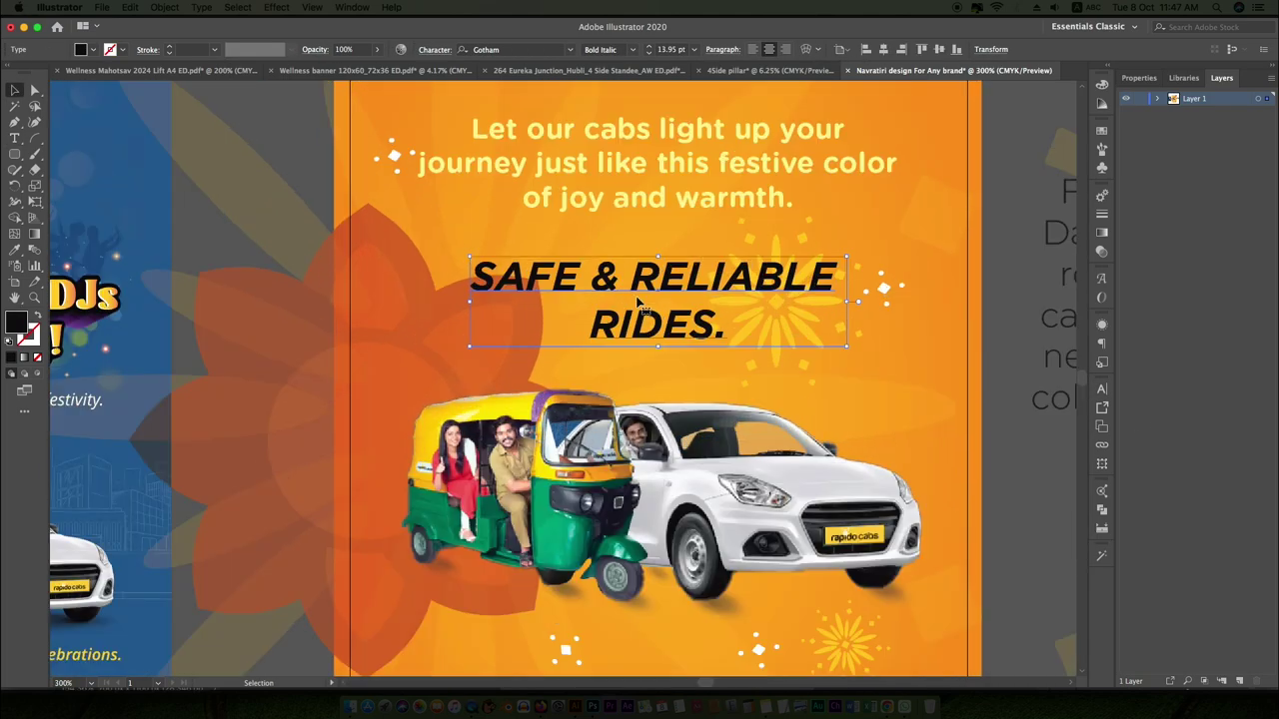
{"action": "left_click", "coordinate": [506, 409]}
{"action": "key", "text": "v"}
{"action": "left_click", "coordinate": [774, 277]}
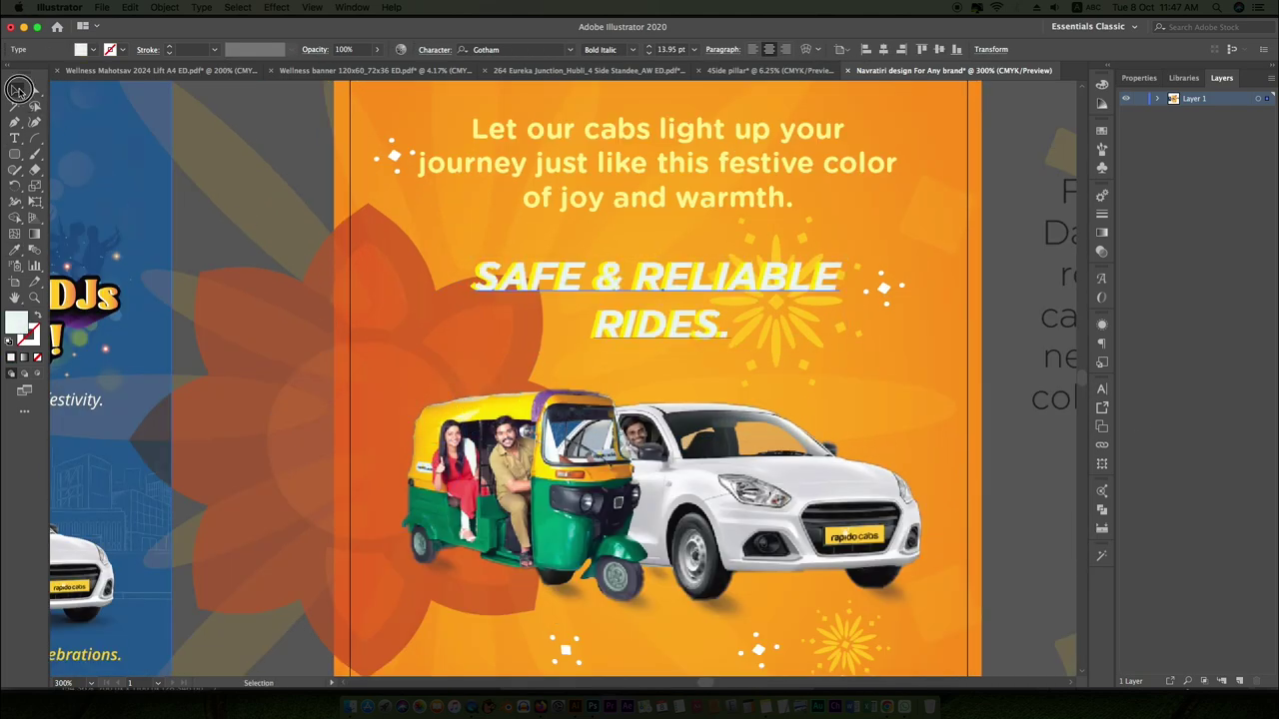
{"action": "key", "text": "ctrl+minus"}
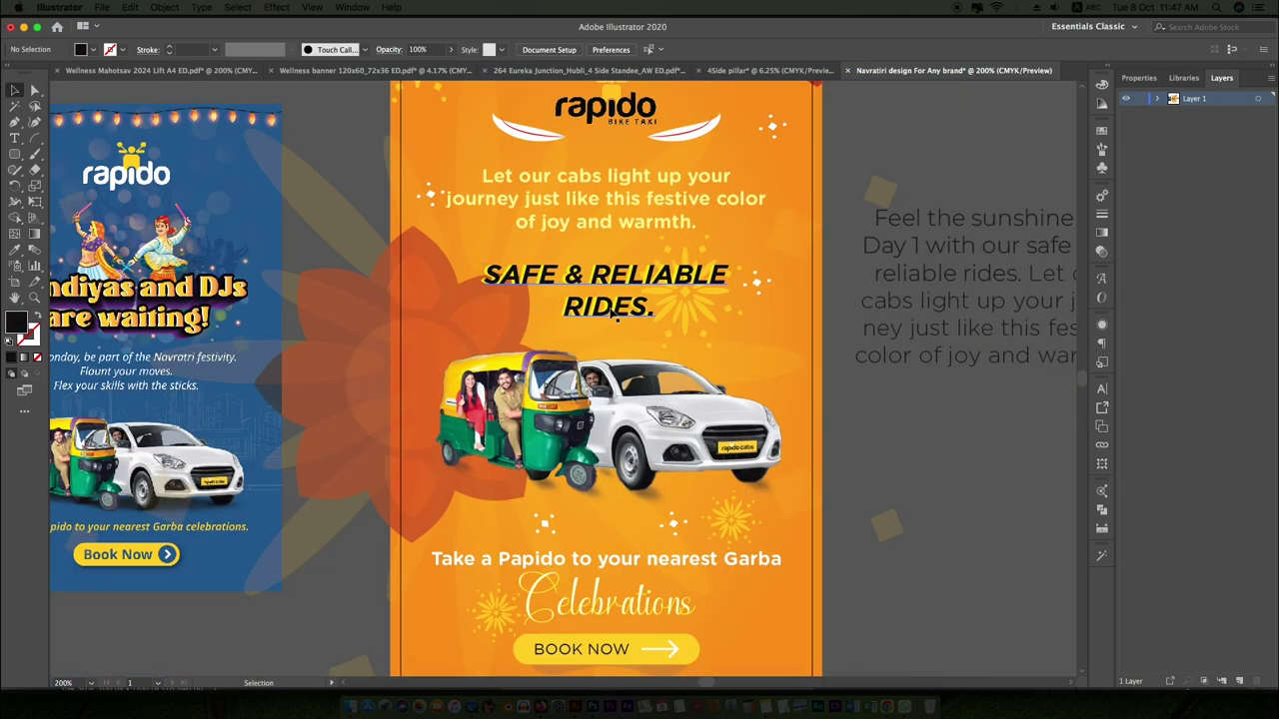
{"action": "key", "text": "v"}
{"action": "left_click_drag", "start_coordinate": [593, 309], "coordinate": [958, 453]}
Duplicate the heading, shrink the copy over RIDES., and move the paragraph aside
{"action": "scroll", "coordinate": [697, 432], "scroll_direction": "right", "scroll_amount": 5}
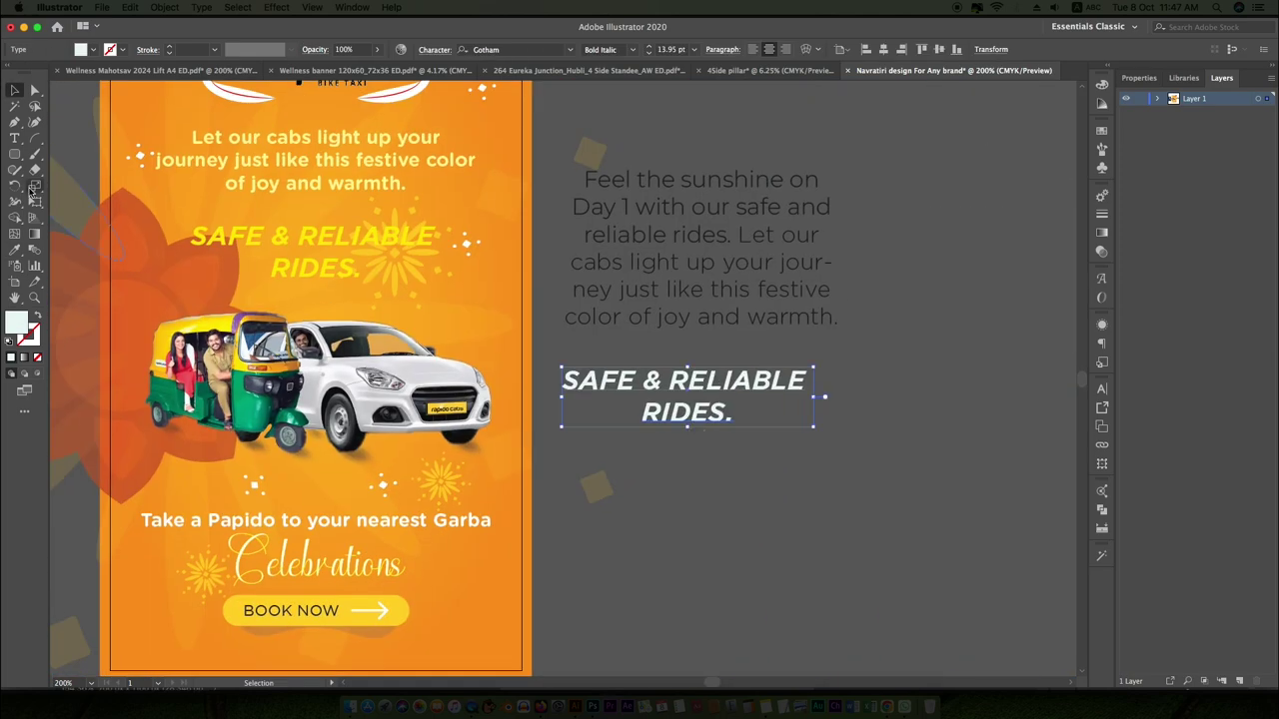
{"action": "left_click_drag", "start_coordinate": [677, 389], "coordinate": [679, 452]}
{"action": "left_click_drag", "start_coordinate": [807, 484], "coordinate": [736, 469]}
{"action": "left_click_drag", "start_coordinate": [649, 459], "coordinate": [660, 404]}
{"action": "left_click", "coordinate": [850, 382]}
{"action": "left_click_drag", "start_coordinate": [741, 291], "coordinate": [833, 217]}
Blend the large and small heading copies with Specified Steps spacing
{"action": "left_click", "coordinate": [165, 7]}
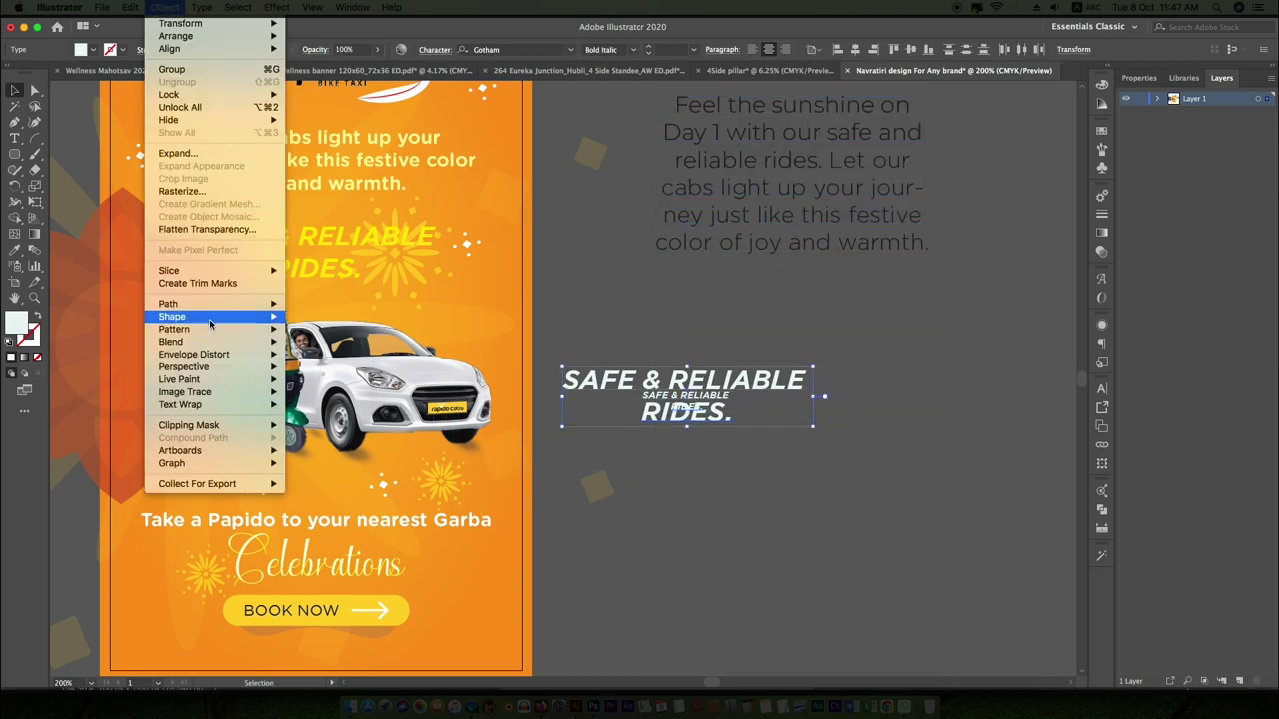
{"action": "left_click", "coordinate": [330, 269]}
{"action": "left_click", "coordinate": [165, 7]}
{"action": "mouse_move", "coordinate": [171, 316]}
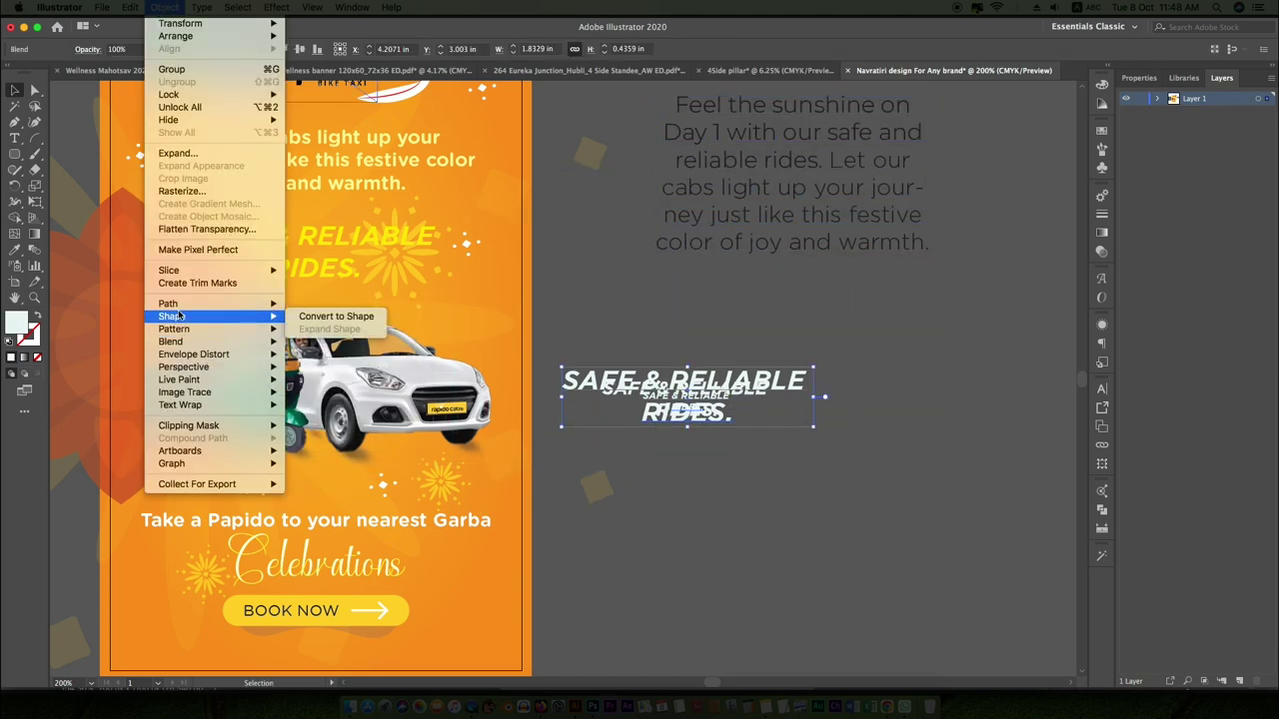
{"action": "left_click", "coordinate": [334, 374]}
{"action": "left_click", "coordinate": [642, 398]}
{"action": "left_click", "coordinate": [640, 426]}
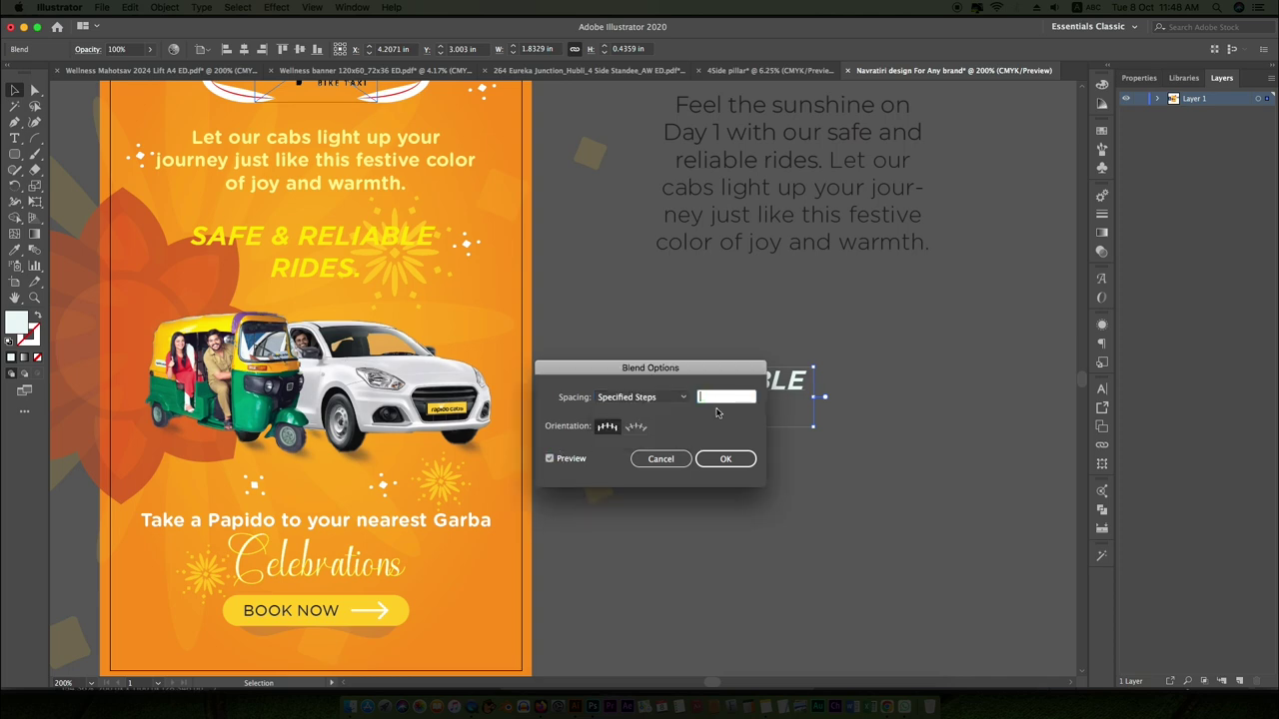
{"action": "type", "text": "20"}
{"action": "left_click", "coordinate": [727, 458]}
Expand the blend and recolour it orange with the Eyedropper
{"action": "left_click", "coordinate": [165, 7]}
{"action": "left_click", "coordinate": [200, 151]}
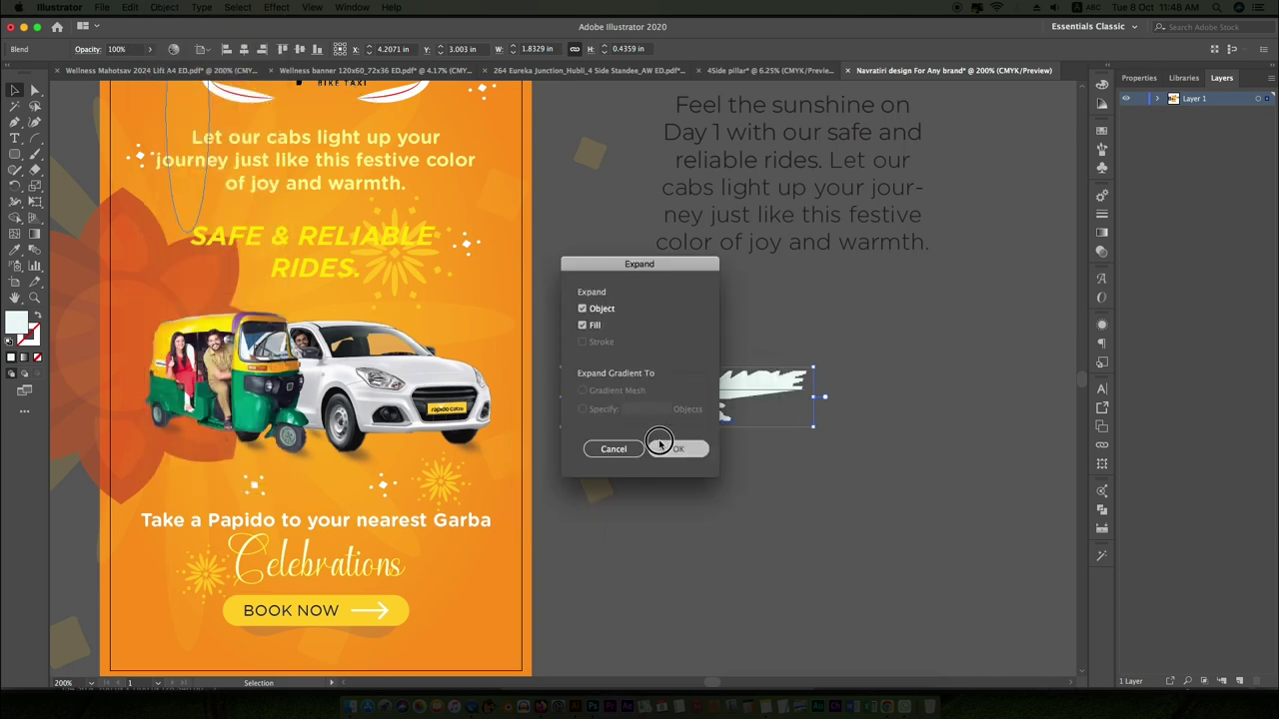
{"action": "left_click", "coordinate": [666, 448]}
{"action": "left_click", "coordinate": [586, 422]}
{"action": "left_click", "coordinate": [590, 385]}
{"action": "double_click", "coordinate": [16, 322]}
{"action": "left_click", "coordinate": [391, 282]}
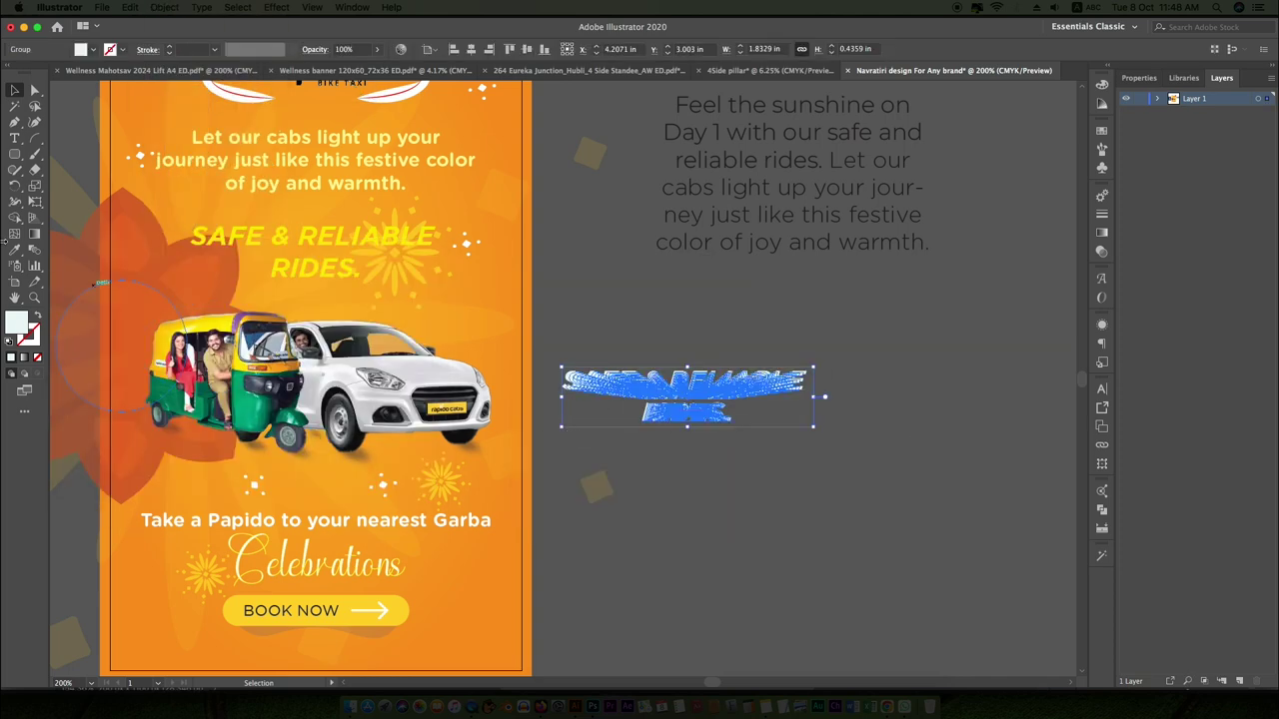
{"action": "key", "text": "i"}
{"action": "left_click", "coordinate": [742, 393]}
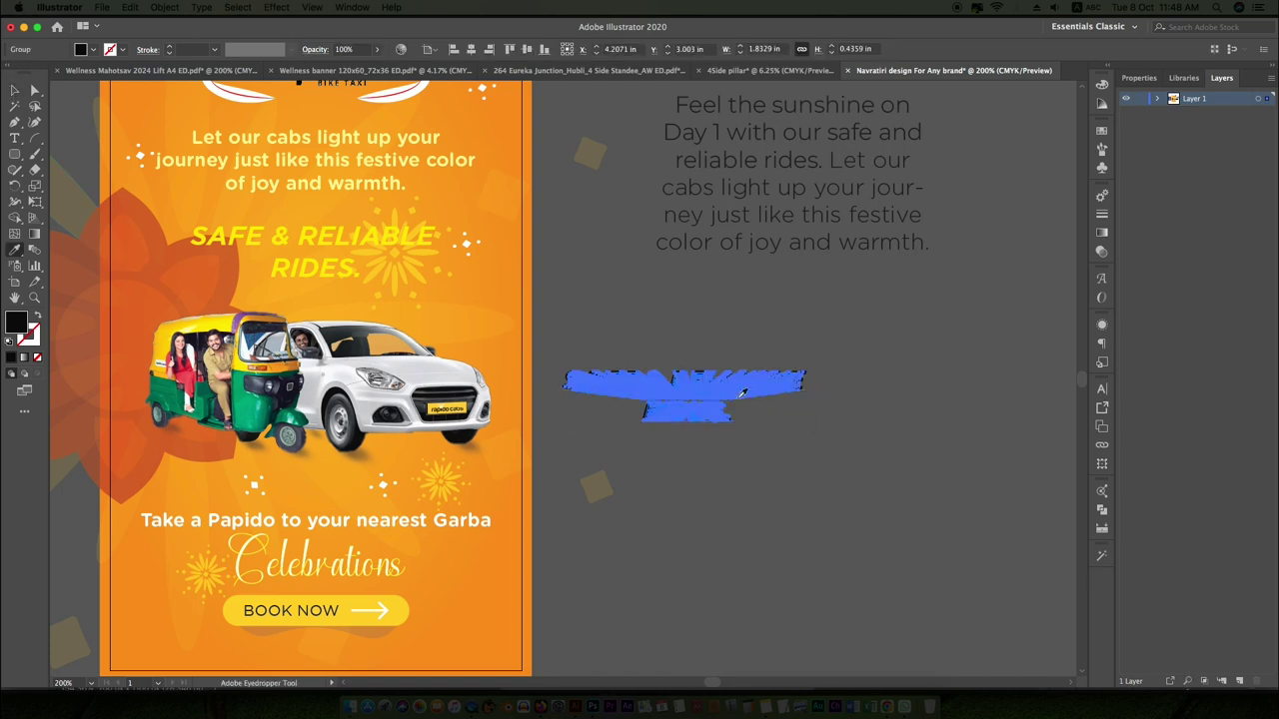
{"action": "left_click", "coordinate": [14, 90]}
Select the blended heading art and expand it once more
{"action": "scroll", "coordinate": [559, 380], "scroll_direction": "left", "scroll_amount": 2}
{"action": "left_click", "coordinate": [742, 388]}
{"action": "left_click", "coordinate": [164, 7]}
{"action": "left_click", "coordinate": [189, 153]}
{"action": "left_click", "coordinate": [678, 449]}
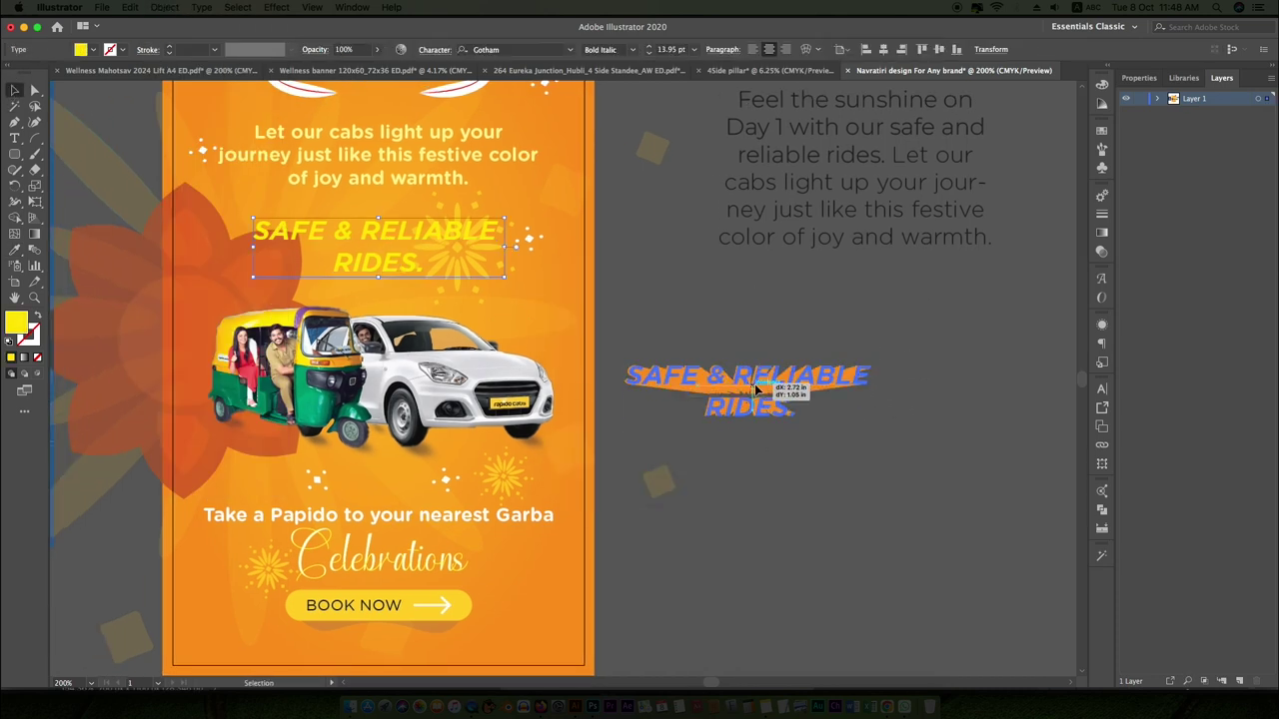
{"action": "left_click", "coordinate": [990, 354]}
{"action": "left_click", "coordinate": [758, 390]}
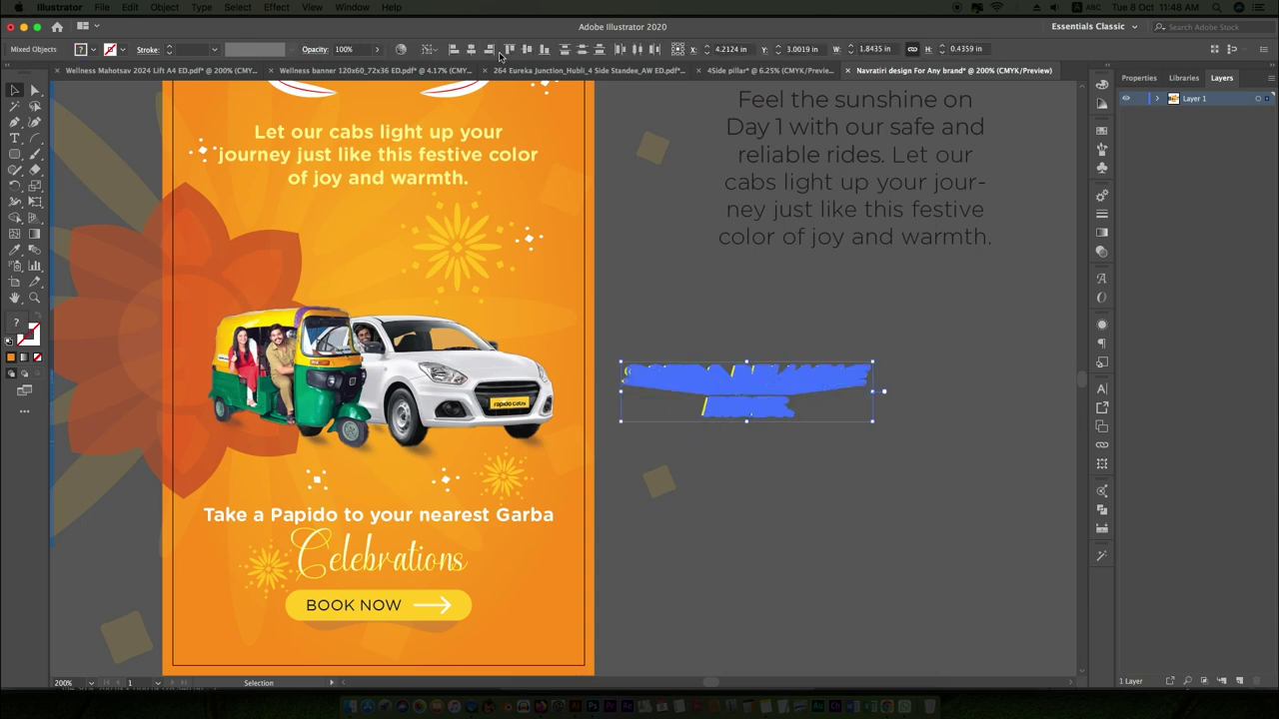
Select the front heading layer and move the extruded heading onto the poster
{"action": "left_click", "coordinate": [893, 428]}
{"action": "scroll", "coordinate": [771, 371], "scroll_direction": "up", "scroll_amount": 4}
{"action": "left_click", "coordinate": [770, 371]}
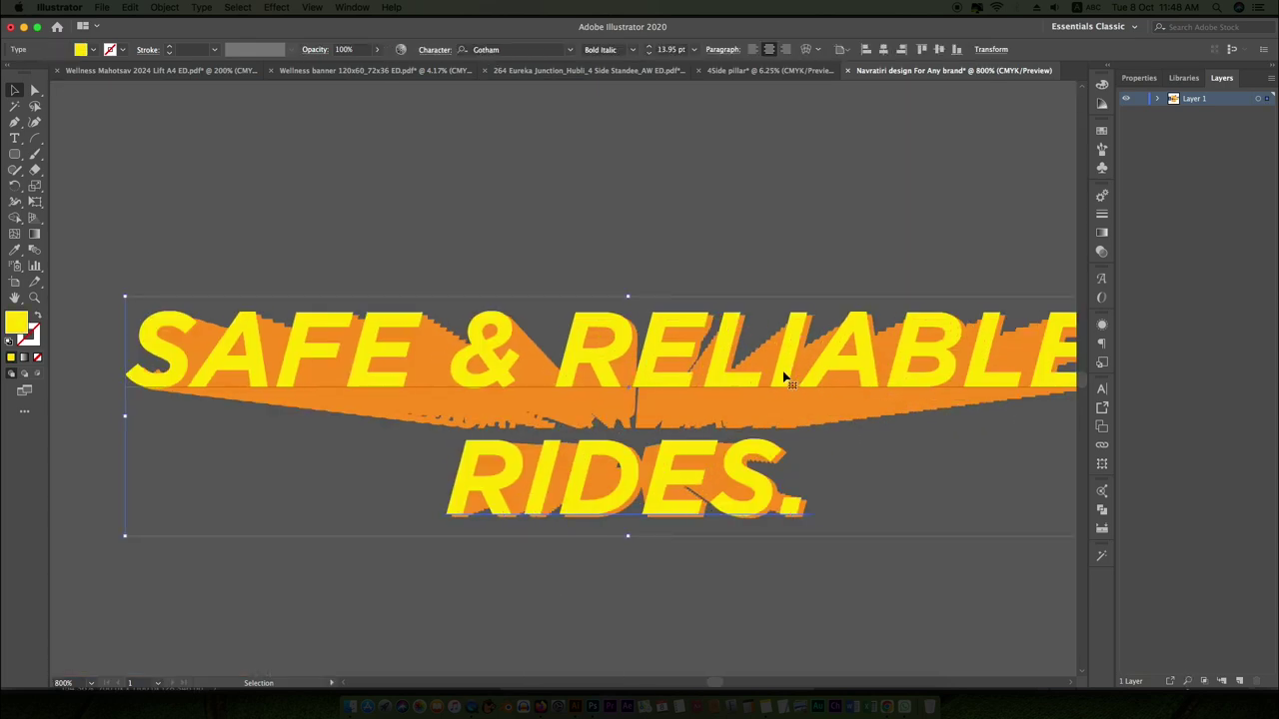
{"action": "scroll", "coordinate": [782, 370], "scroll_direction": "down", "scroll_amount": 3}
{"action": "key", "text": "a"}
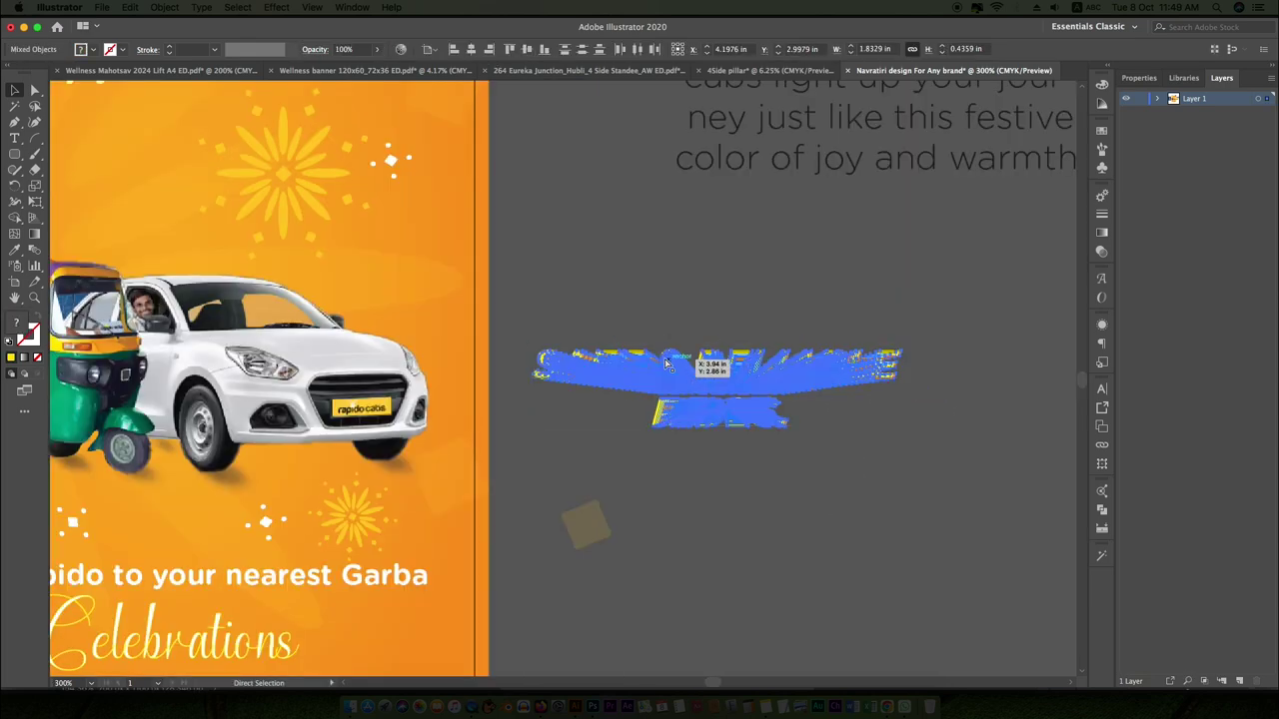
{"action": "scroll", "coordinate": [668, 364], "scroll_direction": "down", "scroll_amount": 1}
{"action": "scroll", "coordinate": [752, 456], "scroll_direction": "down", "scroll_amount": 1}
{"action": "key", "text": "v"}
{"action": "left_click_drag", "start_coordinate": [757, 415], "coordinate": [507, 310]}
{"action": "left_click", "coordinate": [165, 7]}
{"action": "left_click", "coordinate": [179, 157]}
{"action": "key", "text": "ctrl+equal"}
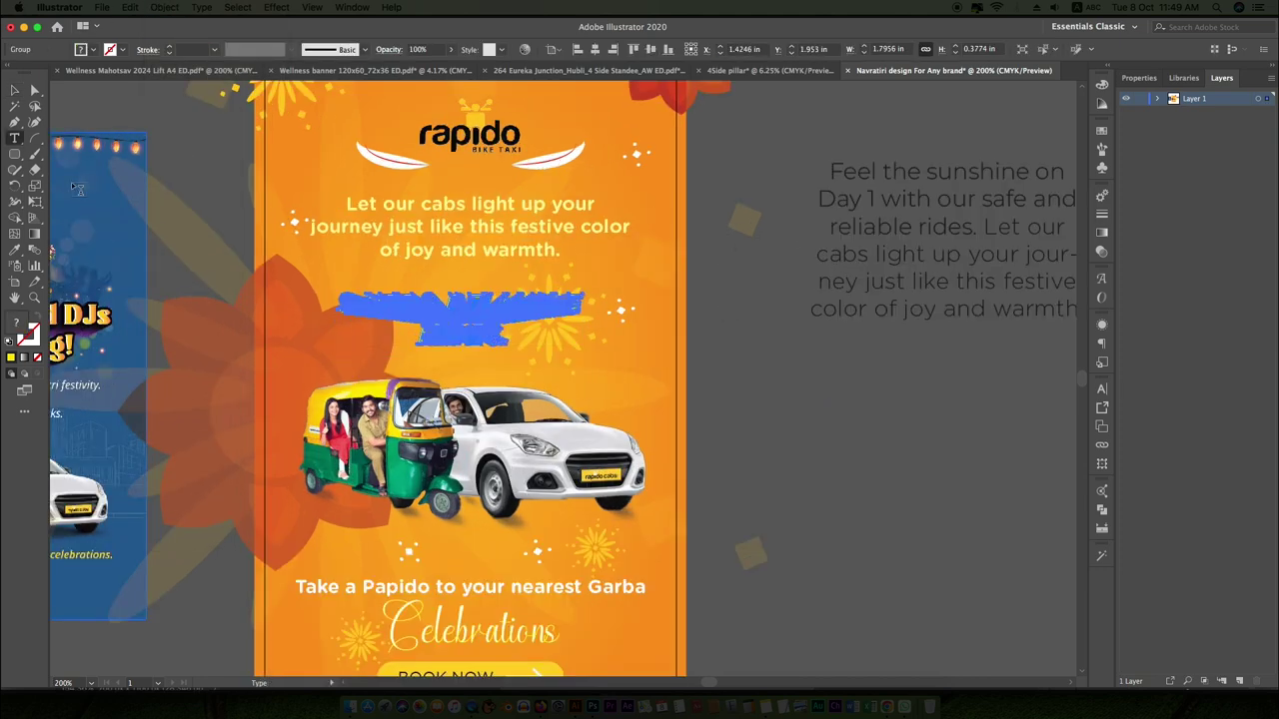
Free-distort the yellow heading, stretching its top higher and bottom-right corner outward
{"action": "key", "text": "ctrl+t"}
{"action": "left_click", "coordinate": [35, 200]}
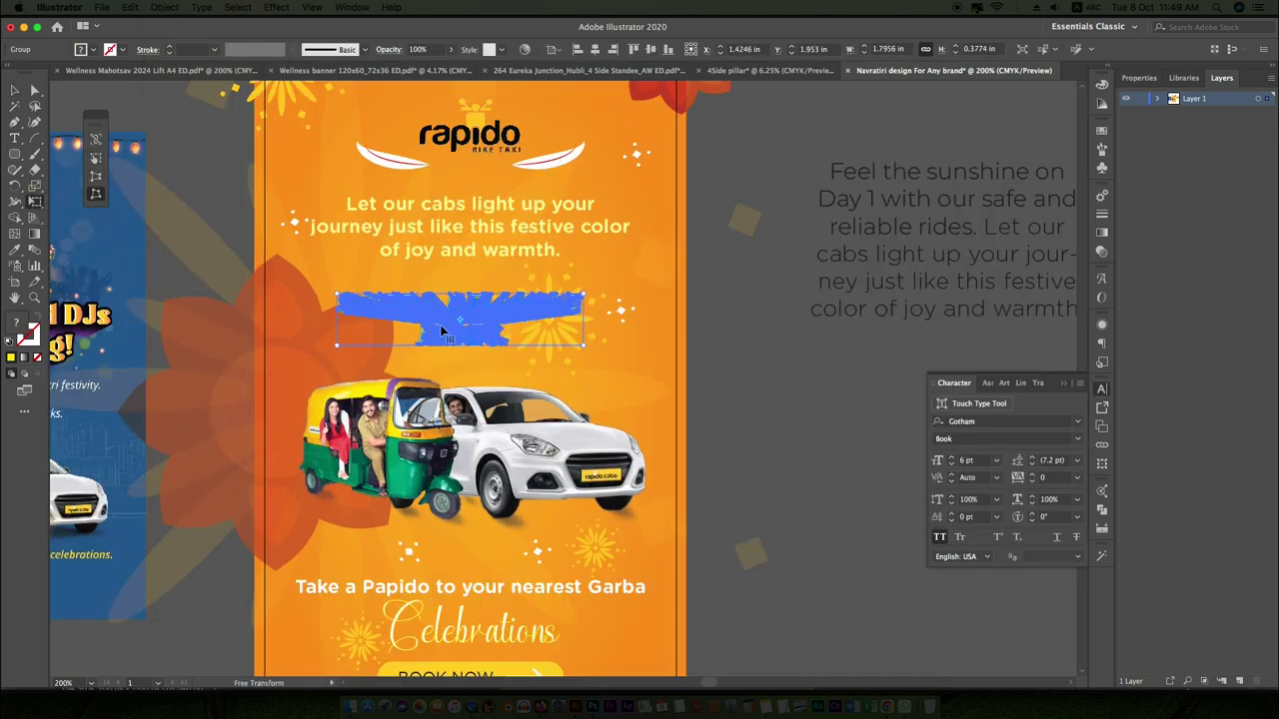
{"action": "left_click_drag", "start_coordinate": [336, 297], "coordinate": [320, 271]}
{"action": "left_click_drag", "start_coordinate": [585, 346], "coordinate": [604, 364]}
{"action": "left_click", "coordinate": [746, 417]}
Refine the heading's perspective by adjusting its corners again, then deselect it
{"action": "left_click", "coordinate": [470, 320]}
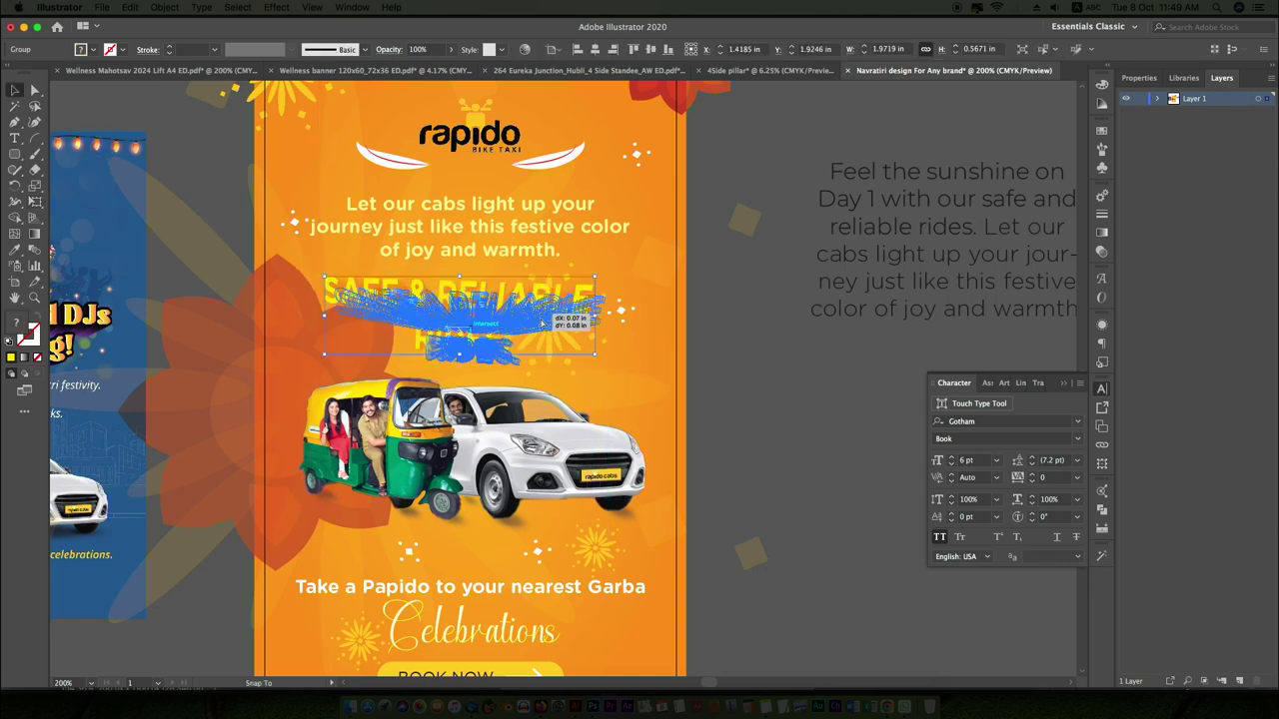
{"action": "left_click", "coordinate": [35, 201]}
{"action": "mouse_move", "coordinate": [334, 364]}
{"action": "left_mouse_down"}
{"action": "mouse_move", "coordinate": [335, 393]}
{"action": "mouse_move", "coordinate": [335, 370]}
{"action": "left_mouse_up"}
{"action": "left_click_drag", "start_coordinate": [605, 290], "coordinate": [602, 263]}
{"action": "mouse_move", "coordinate": [605, 368]}
{"action": "left_mouse_down"}
{"action": "mouse_move", "coordinate": [610, 383]}
{"action": "mouse_move", "coordinate": [605, 370]}
{"action": "left_mouse_up"}
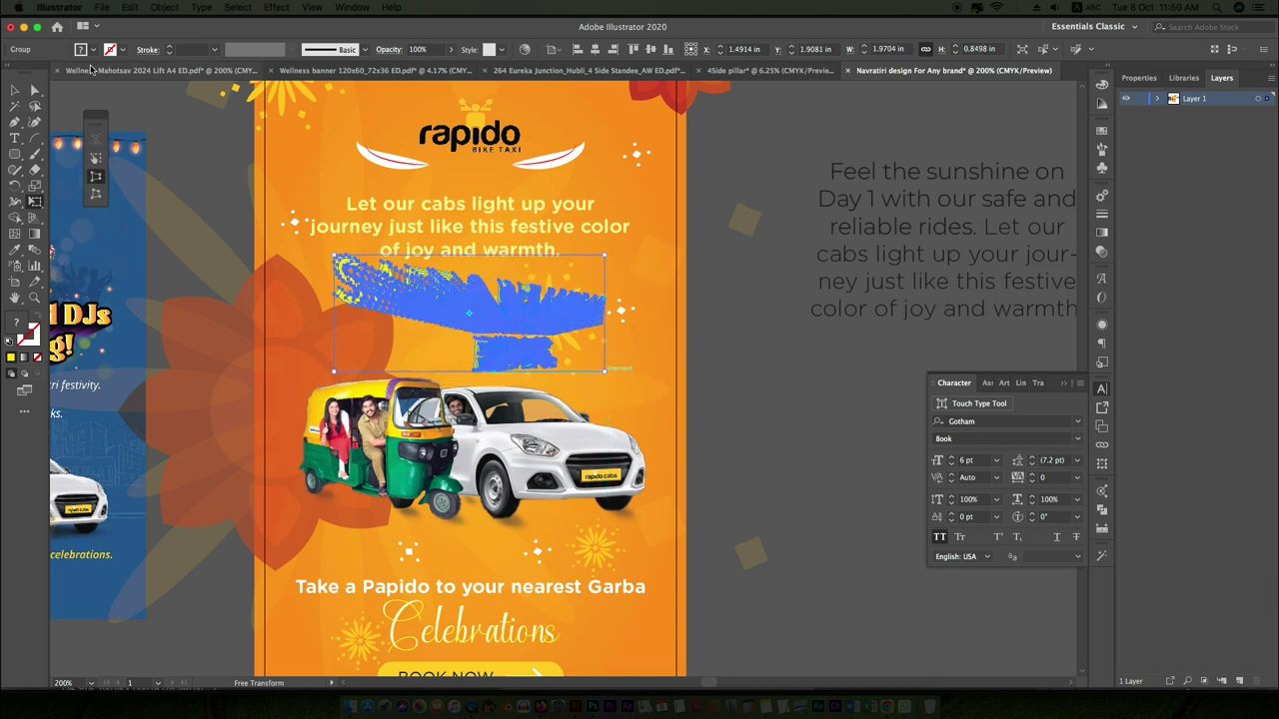
{"action": "key", "text": "ctrl+shift+a"}
{"action": "scroll", "coordinate": [746, 452], "scroll_direction": "down", "scroll_amount": 1}
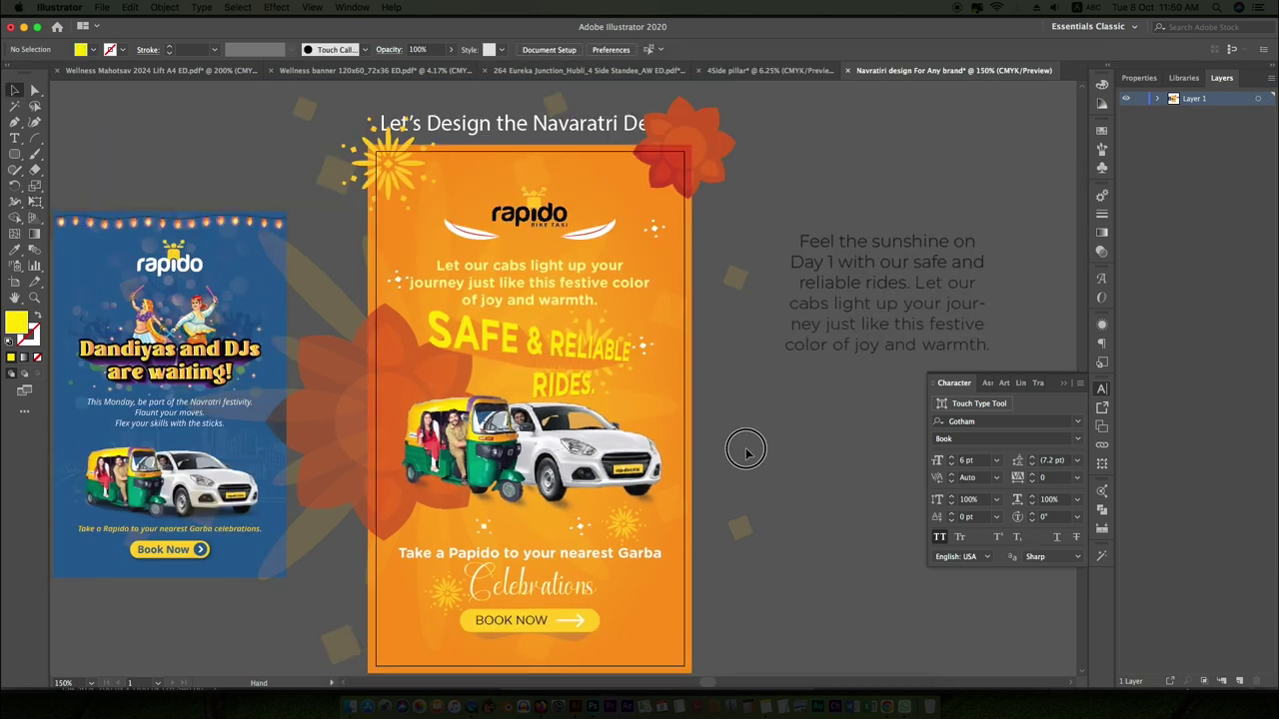
Draw a 3 × 5 in rectangle and place it over the orange poster
{"action": "double_click", "coordinate": [505, 329]}
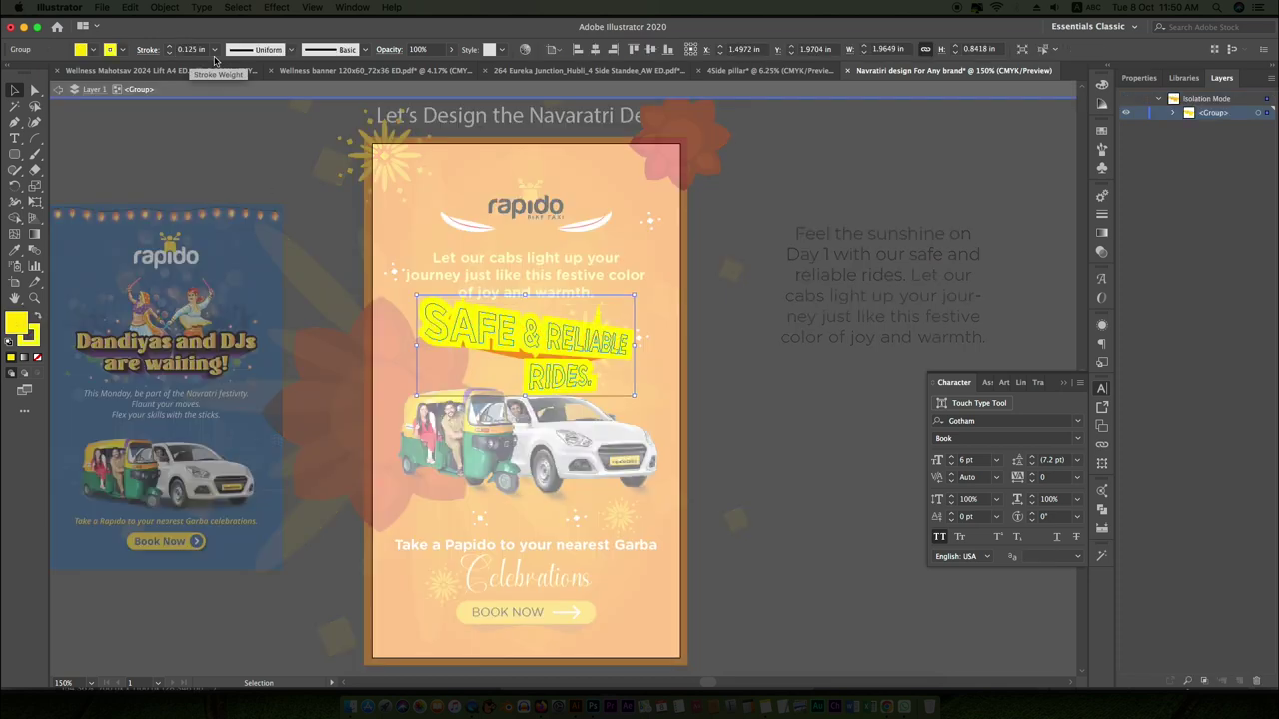
{"action": "double_click", "coordinate": [721, 407]}
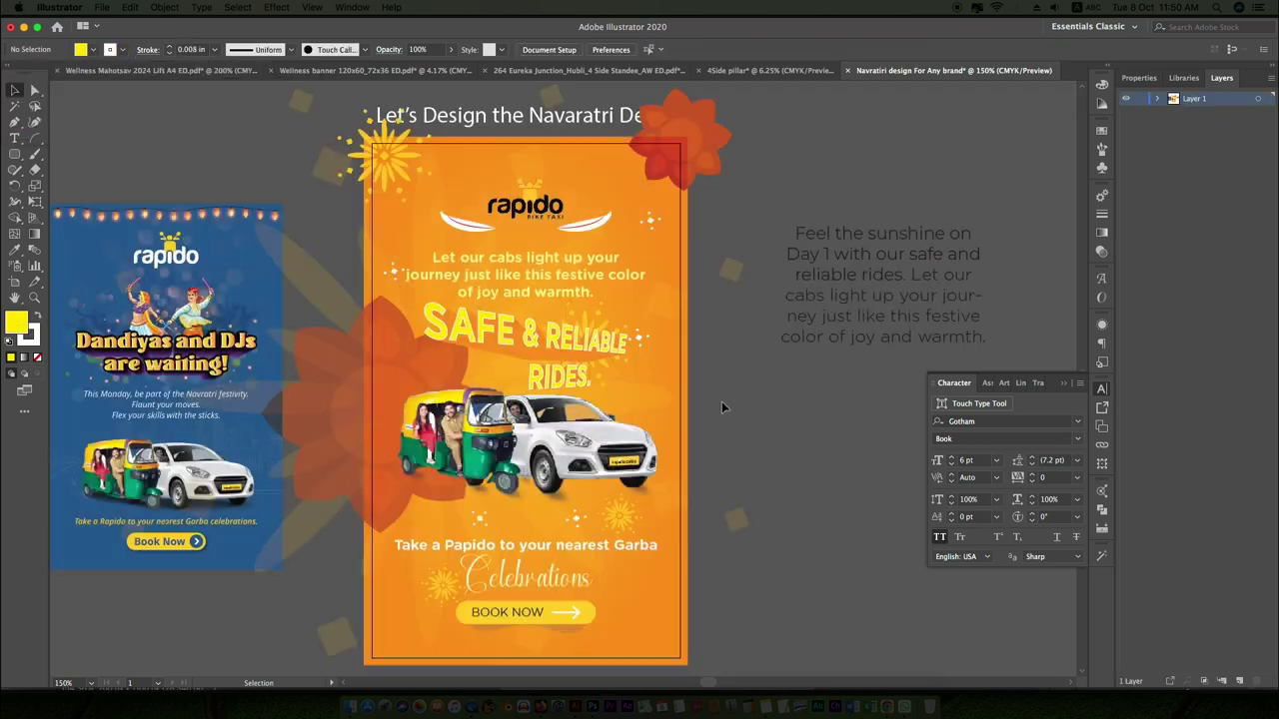
{"action": "scroll", "coordinate": [722, 407], "scroll_direction": "down", "scroll_amount": 1}
{"action": "left_click_drag", "start_coordinate": [553, 118], "coordinate": [553, 84]}
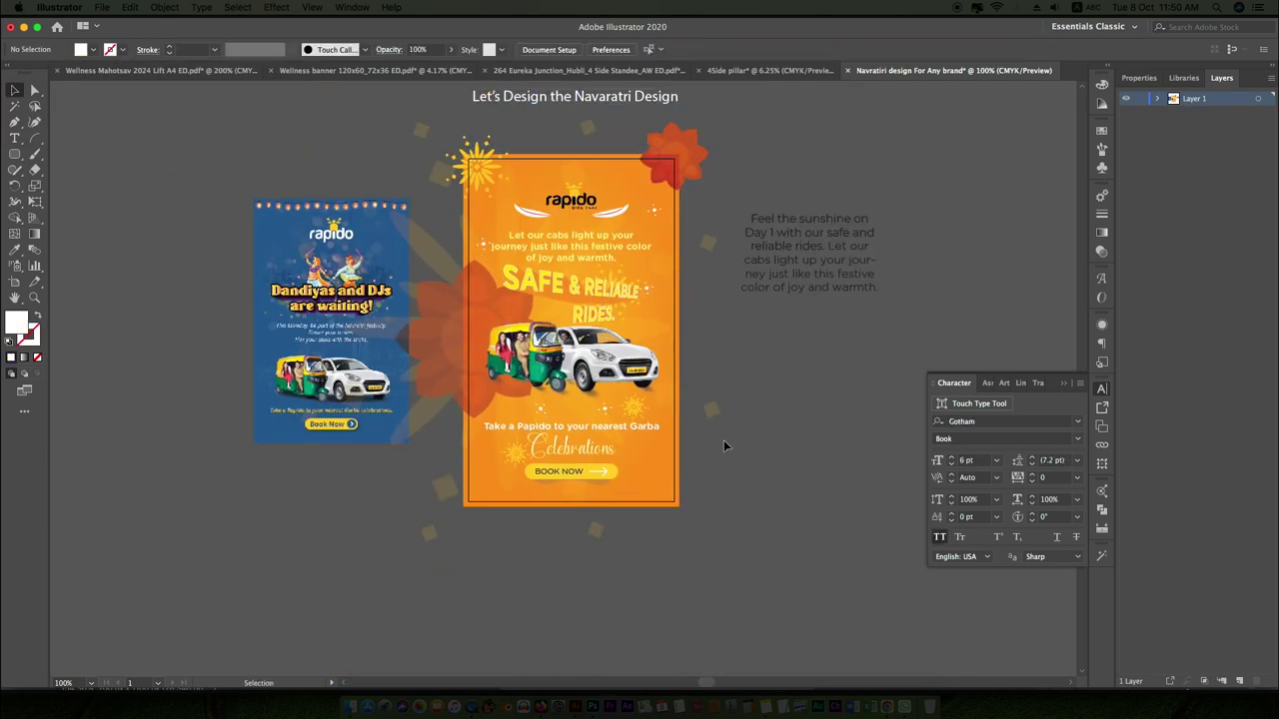
{"action": "key", "text": "m"}
{"action": "left_click", "coordinate": [557, 549]}
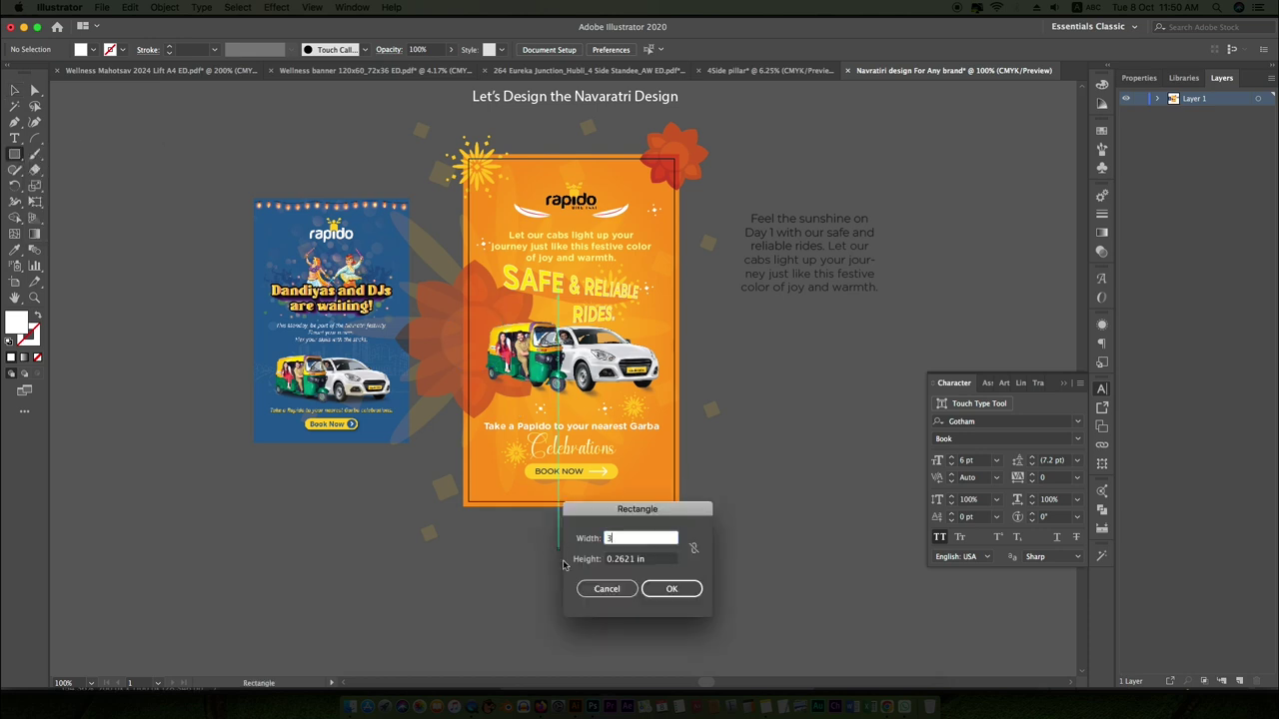
{"action": "key", "text": "Return"}
{"action": "left_click", "coordinate": [594, 49]}
{"action": "left_click", "coordinate": [645, 49]}
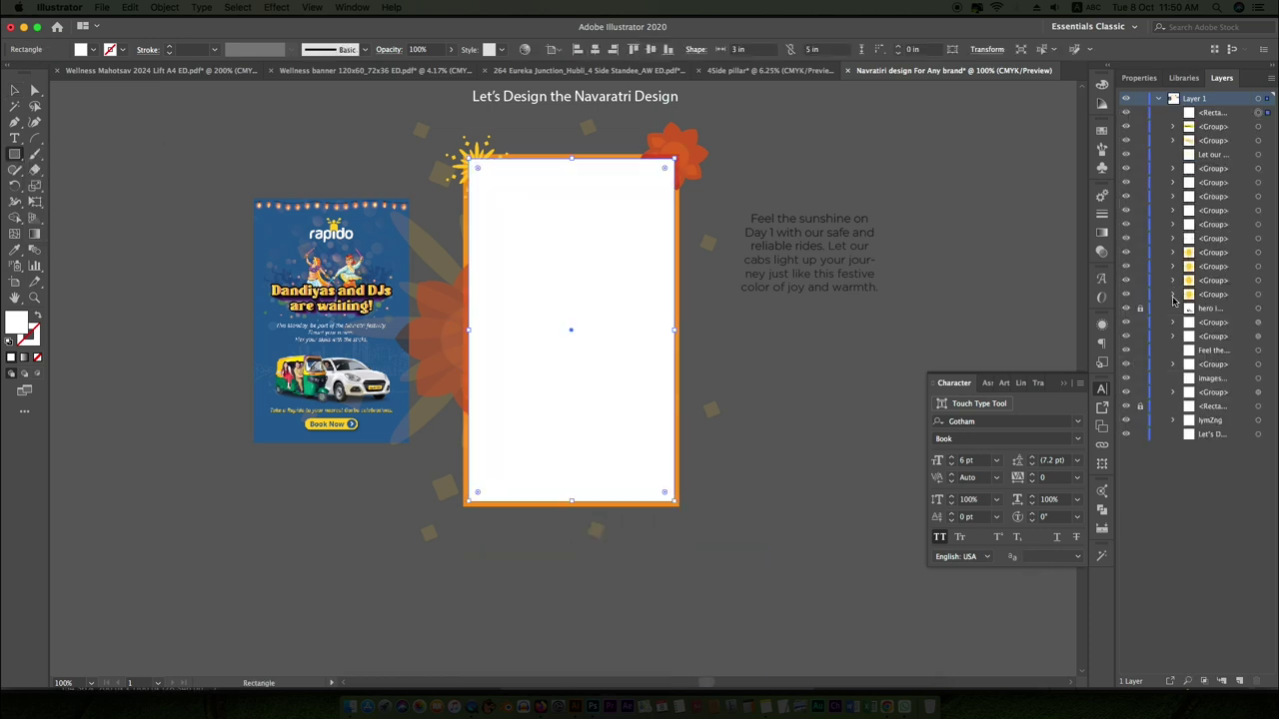
Move the white rectangle aside, delete the Navratri Design title, then undo those edits
{"action": "left_click", "coordinate": [386, 180]}
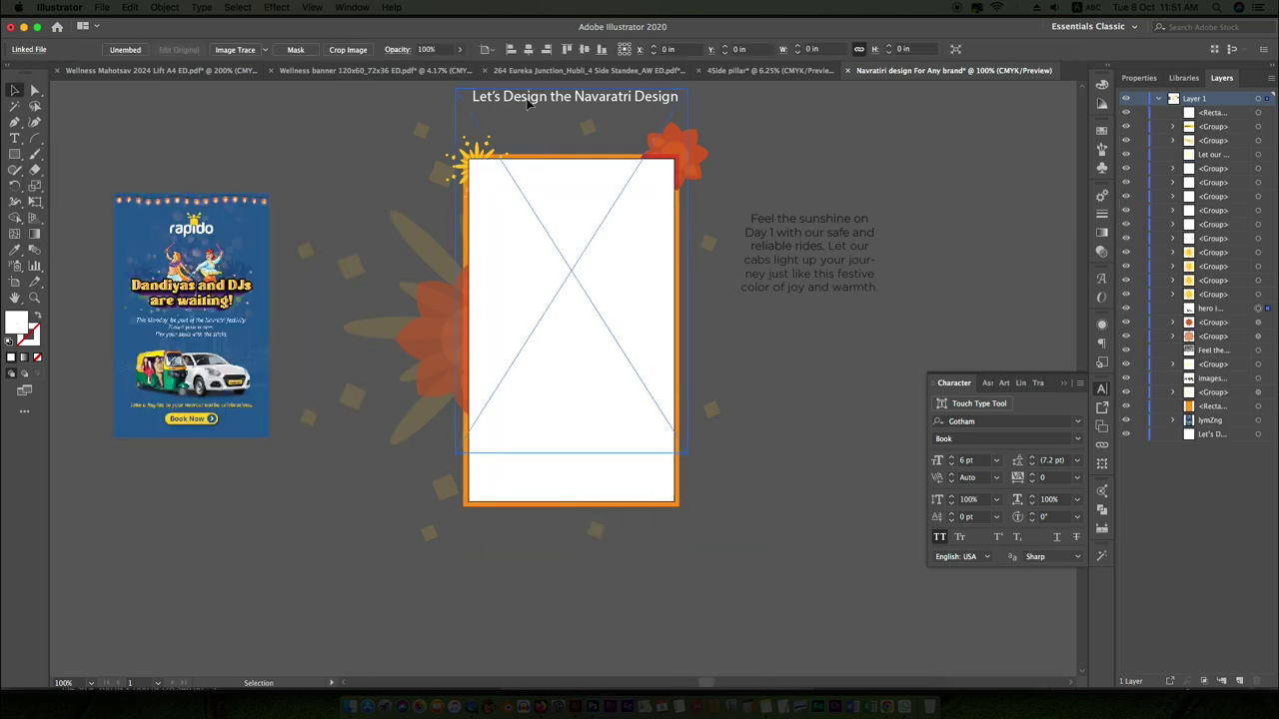
{"action": "left_click_drag", "start_coordinate": [645, 225], "coordinate": [787, 438]}
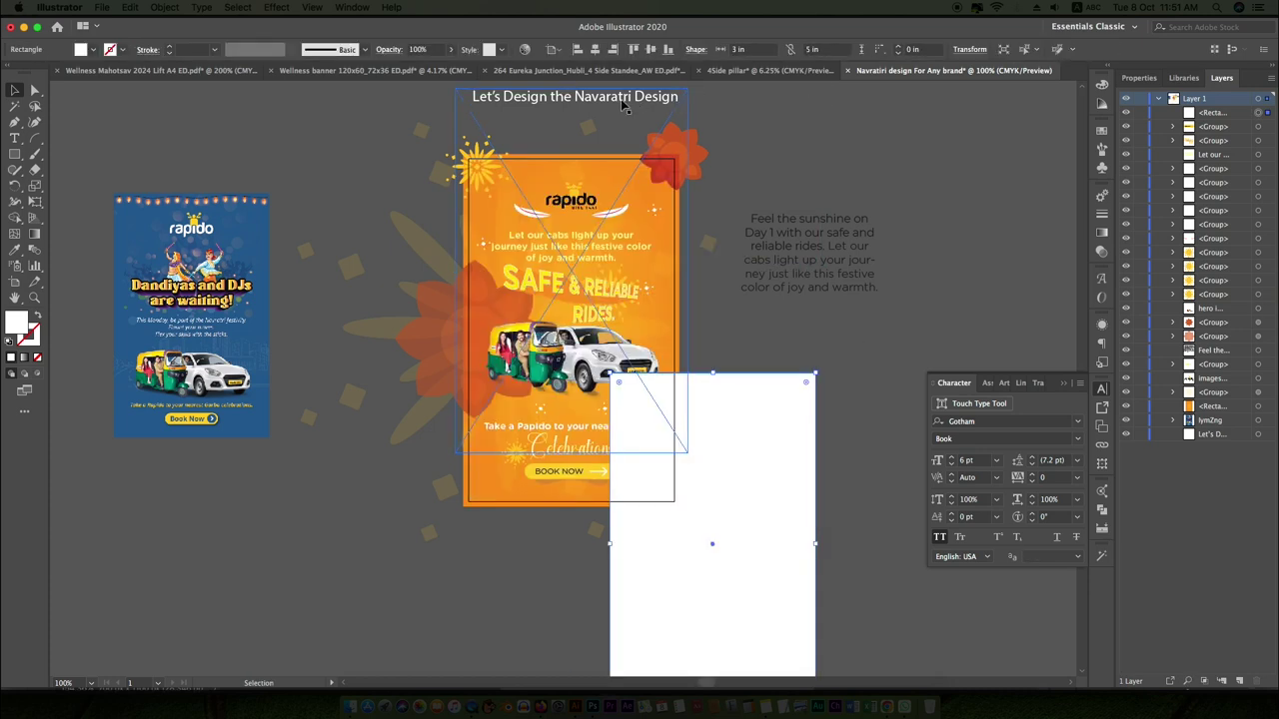
{"action": "double_click", "coordinate": [642, 100]}
{"action": "key", "text": "Escape"}
{"action": "left_click", "coordinate": [641, 100]}
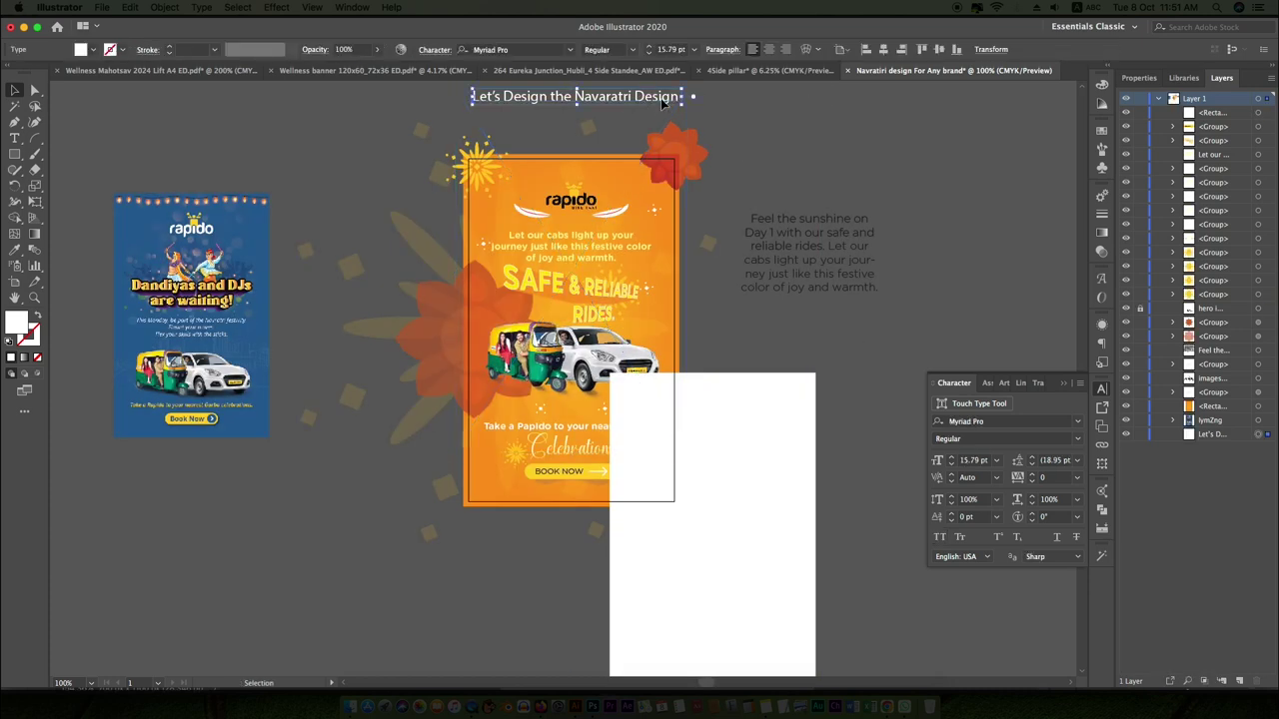
{"action": "key", "text": "Delete"}
{"action": "left_click", "coordinate": [810, 249]}
{"action": "key", "text": "ctrl+z"}
{"action": "key", "text": "ctrl+z"}
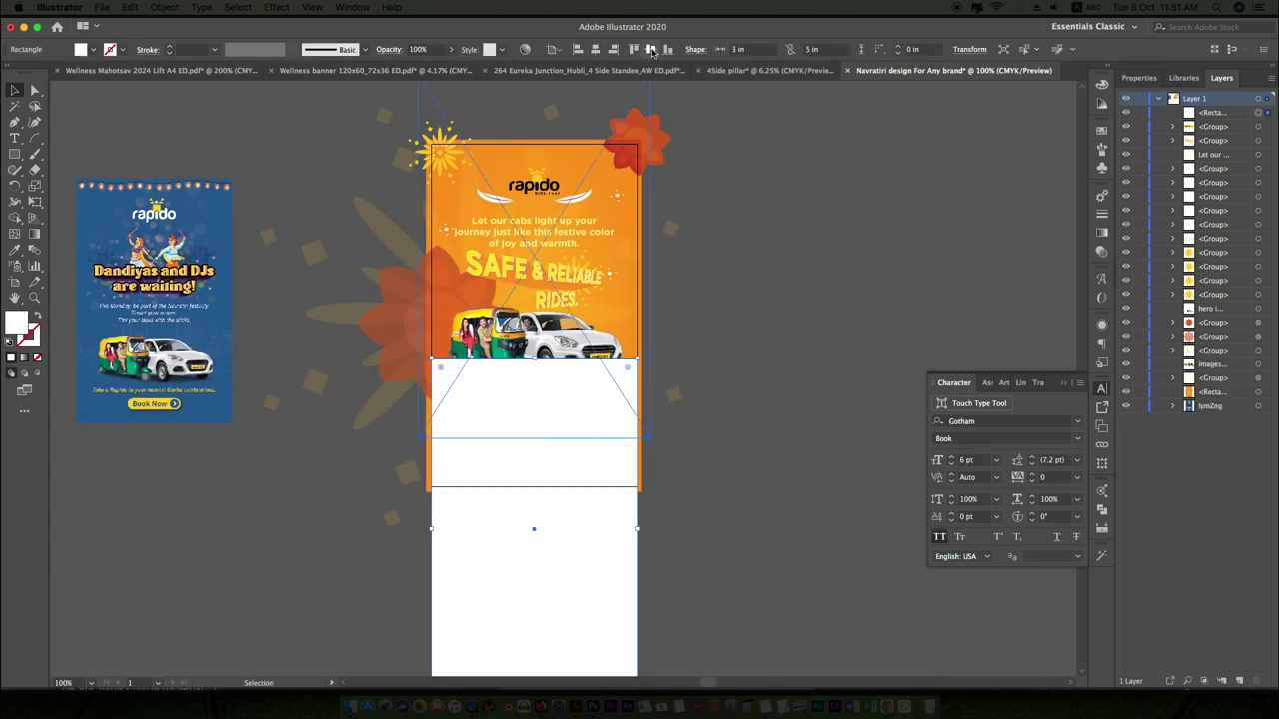
{"action": "key", "text": "ctrl+z"}
{"action": "key", "text": "ctrl+z"}
{"action": "key", "text": "ctrl+z"}
Enlarge the old blue design beside the orange poster and centre both in view
{"action": "left_click", "coordinate": [155, 299]}
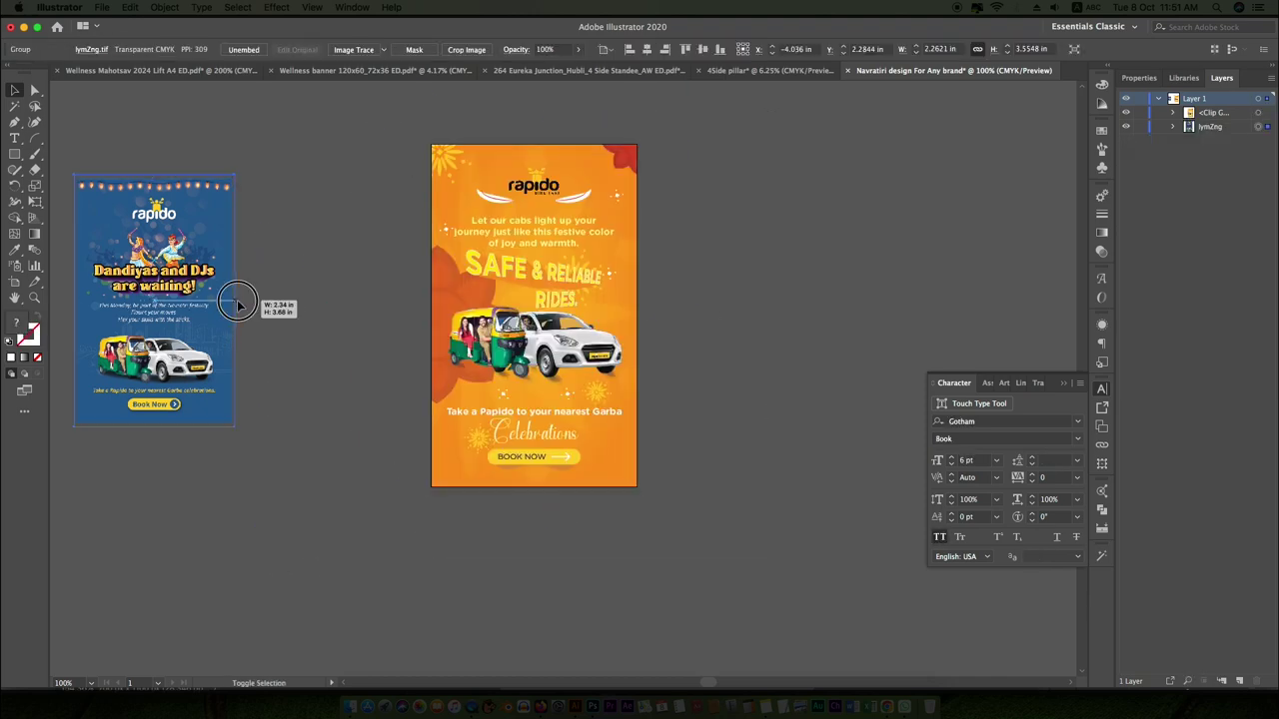
{"action": "left_click_drag", "start_coordinate": [155, 300], "coordinate": [315, 320]}
{"action": "left_click", "coordinate": [342, 134]}
{"action": "left_click_drag", "start_coordinate": [342, 134], "coordinate": [392, 168]}
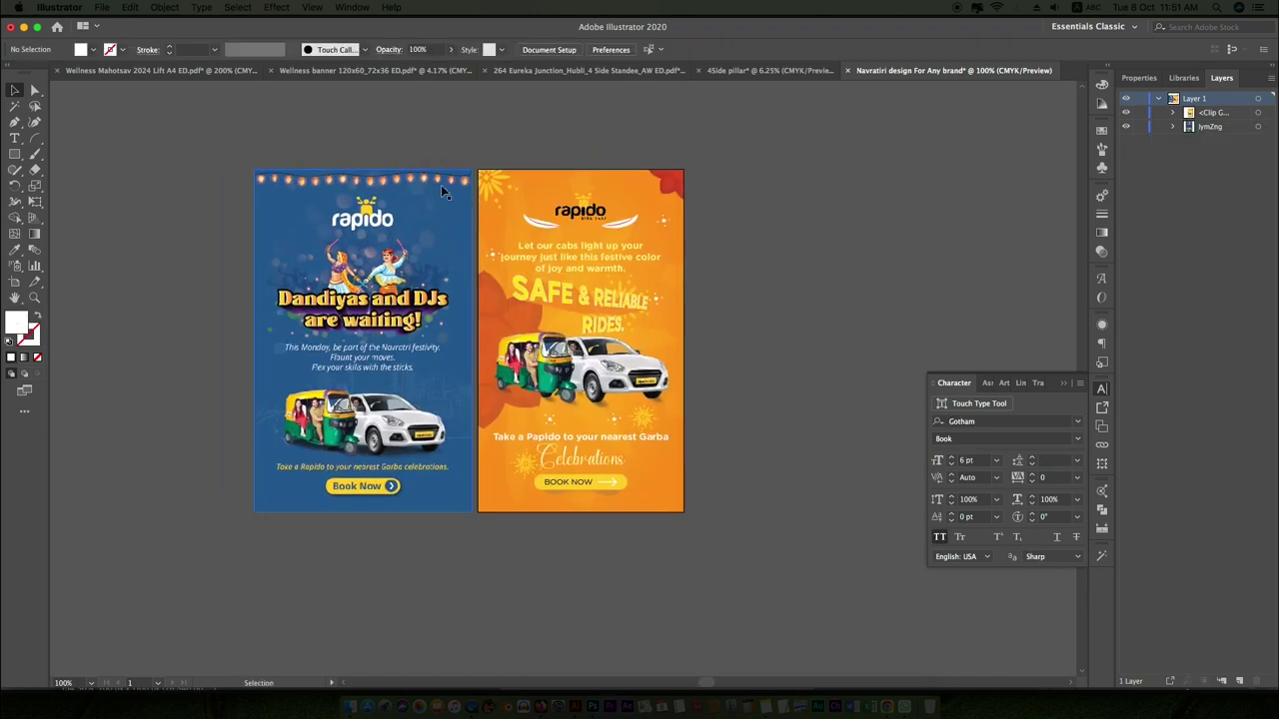
{"action": "left_click", "coordinate": [680, 330]}
Add the BEFORE label and retype its copy above the orange poster as AFTER
{"action": "left_click", "coordinate": [745, 251]}
{"action": "key", "text": "t"}
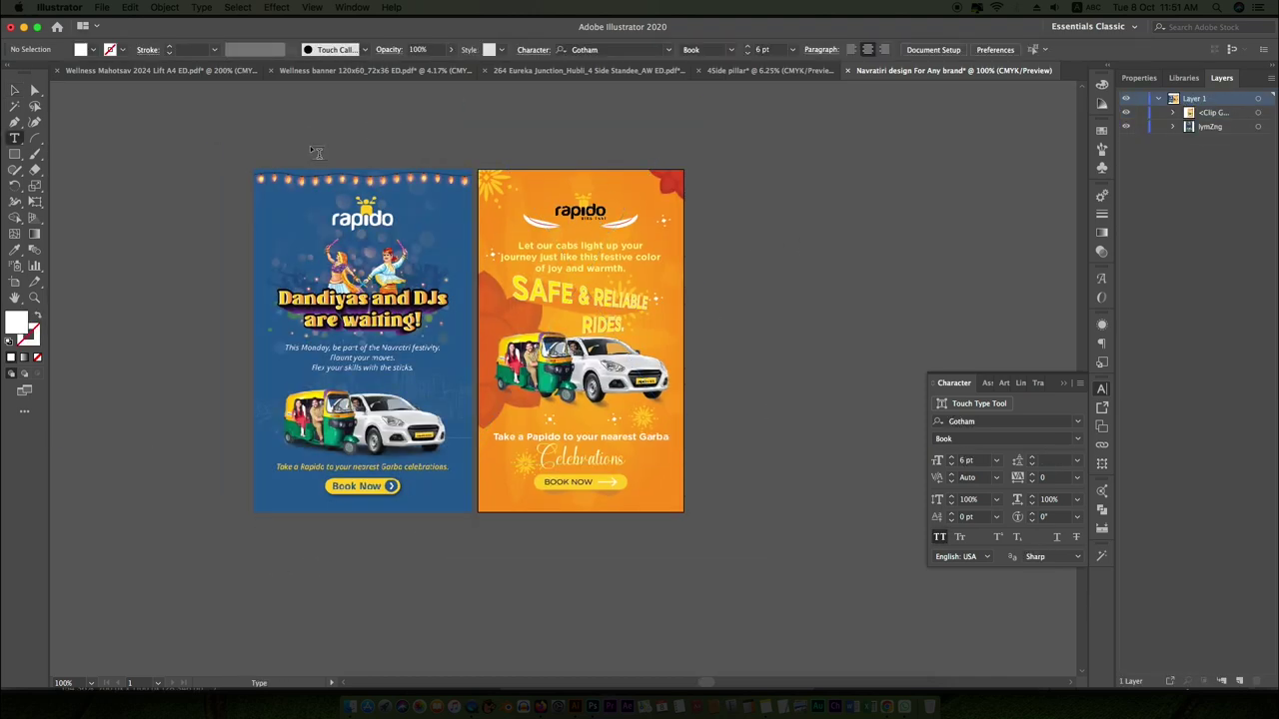
{"action": "type", "text": "BEFORE"}
{"action": "key", "text": "v"}
{"action": "left_click", "coordinate": [315, 147]}
{"action": "double_click", "coordinate": [566, 151]}
{"action": "type", "text": "AF"}
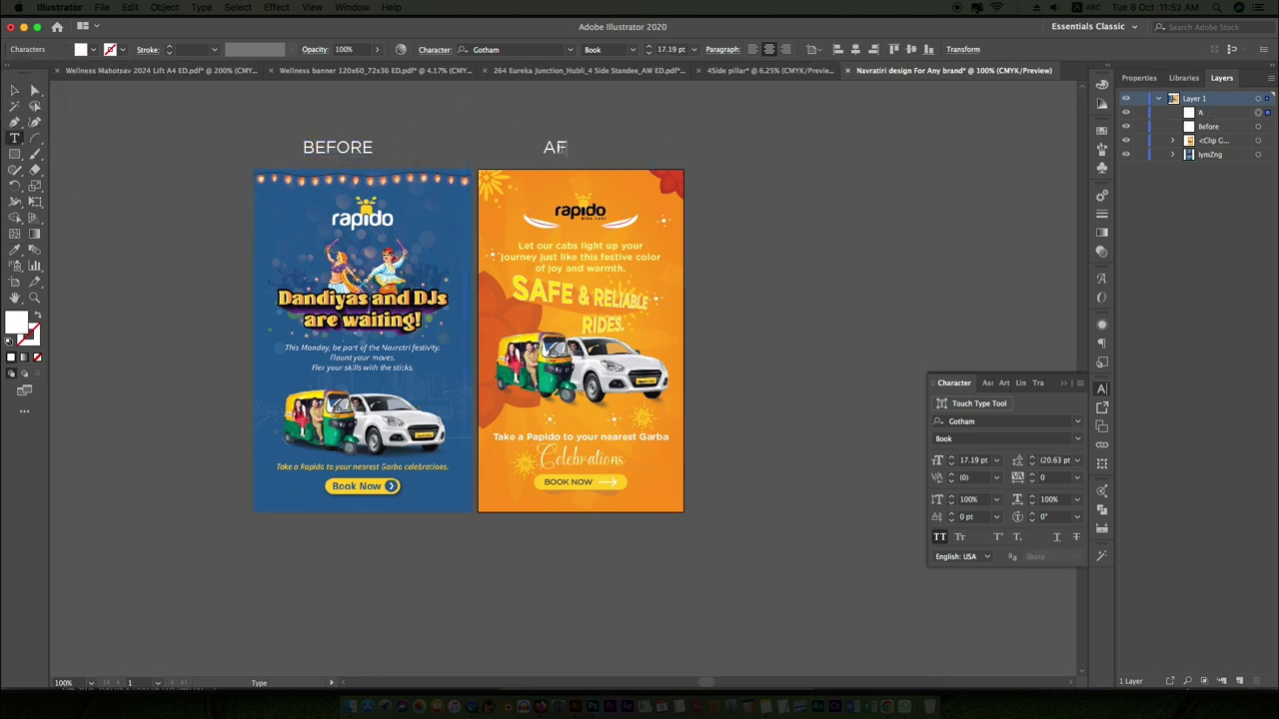
{"action": "left_click", "coordinate": [741, 297]}
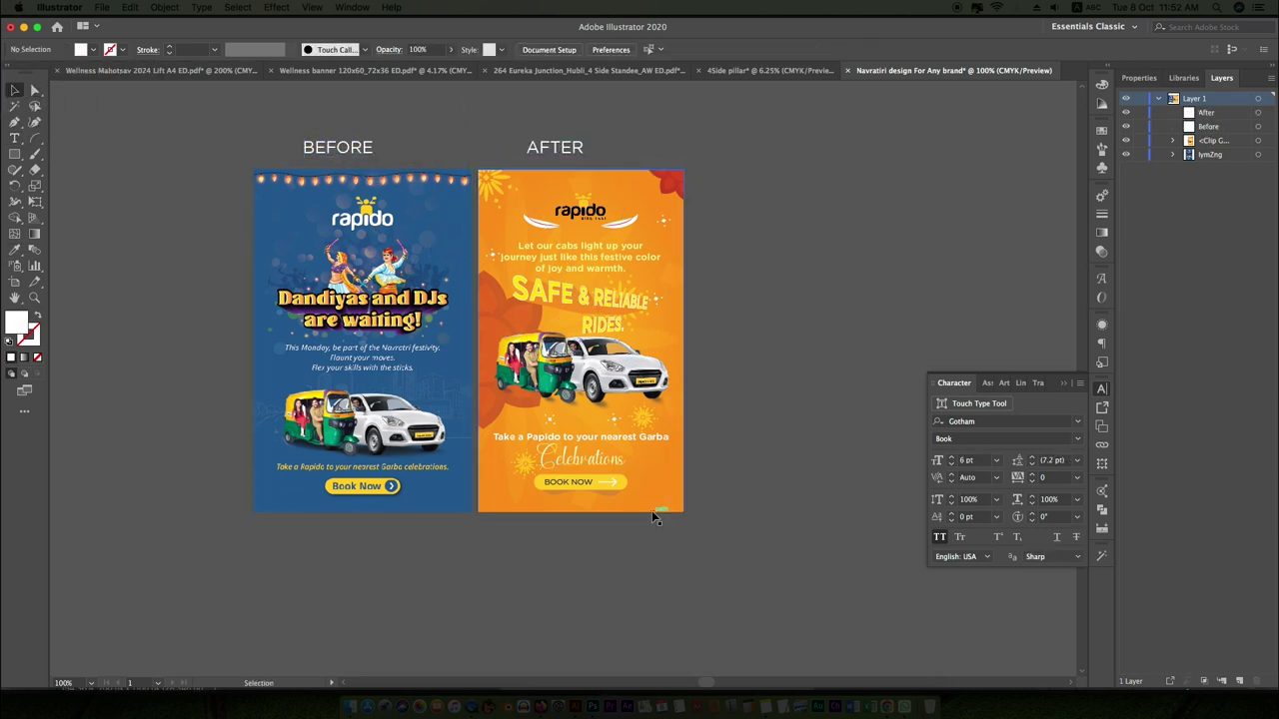
Zoom to review the labelled BEFORE and AFTER designs, then clear the selection
{"action": "key", "text": "super+equal"}
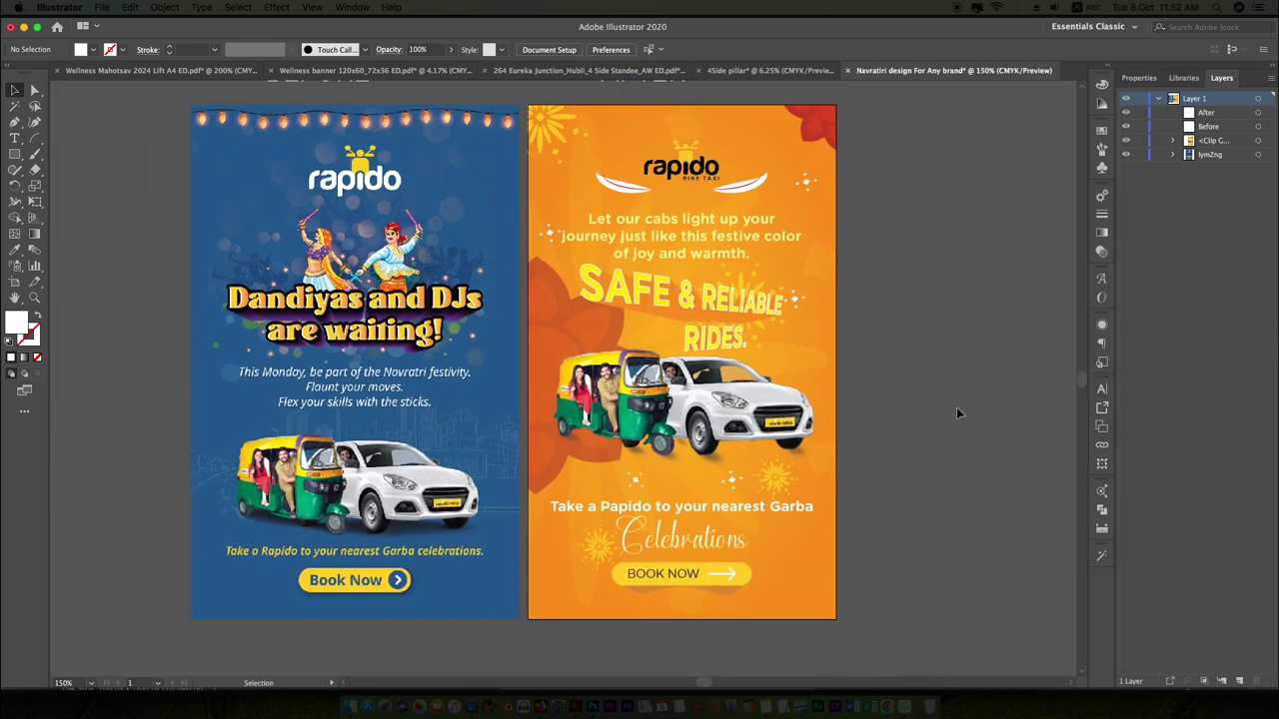
{"action": "key", "text": "super+minus"}
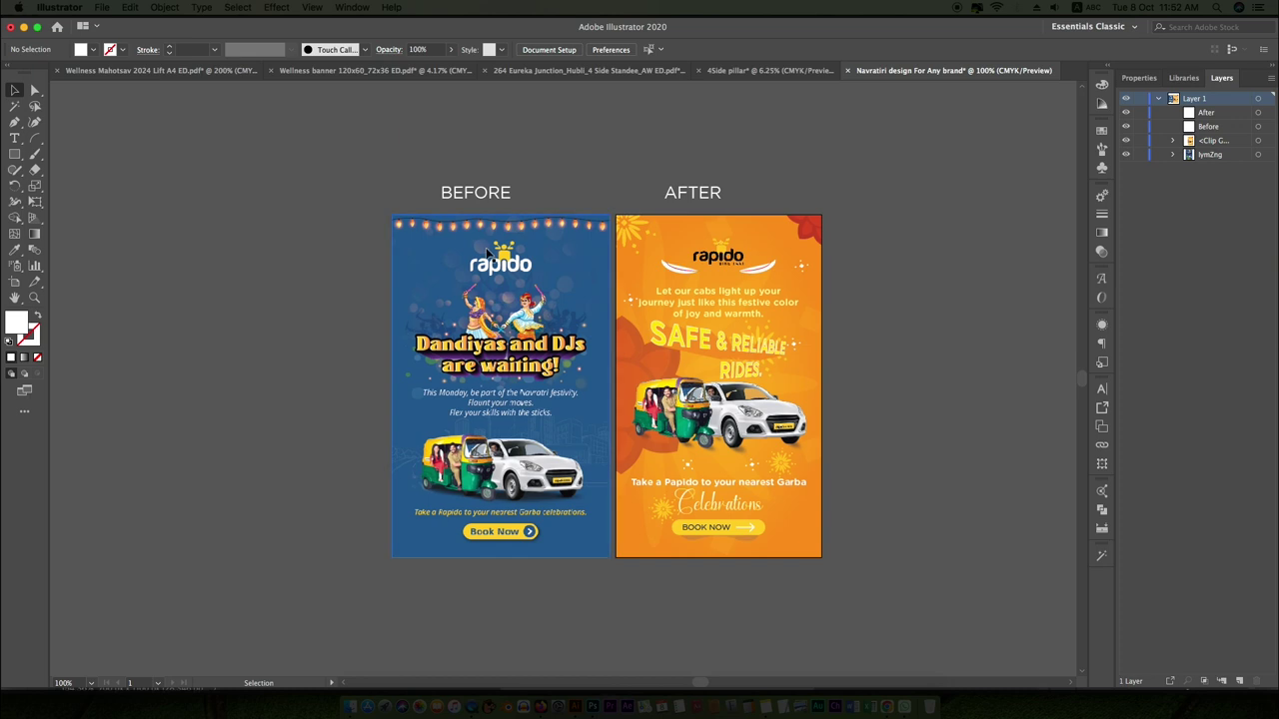
{"action": "left_click", "coordinate": [506, 317]}
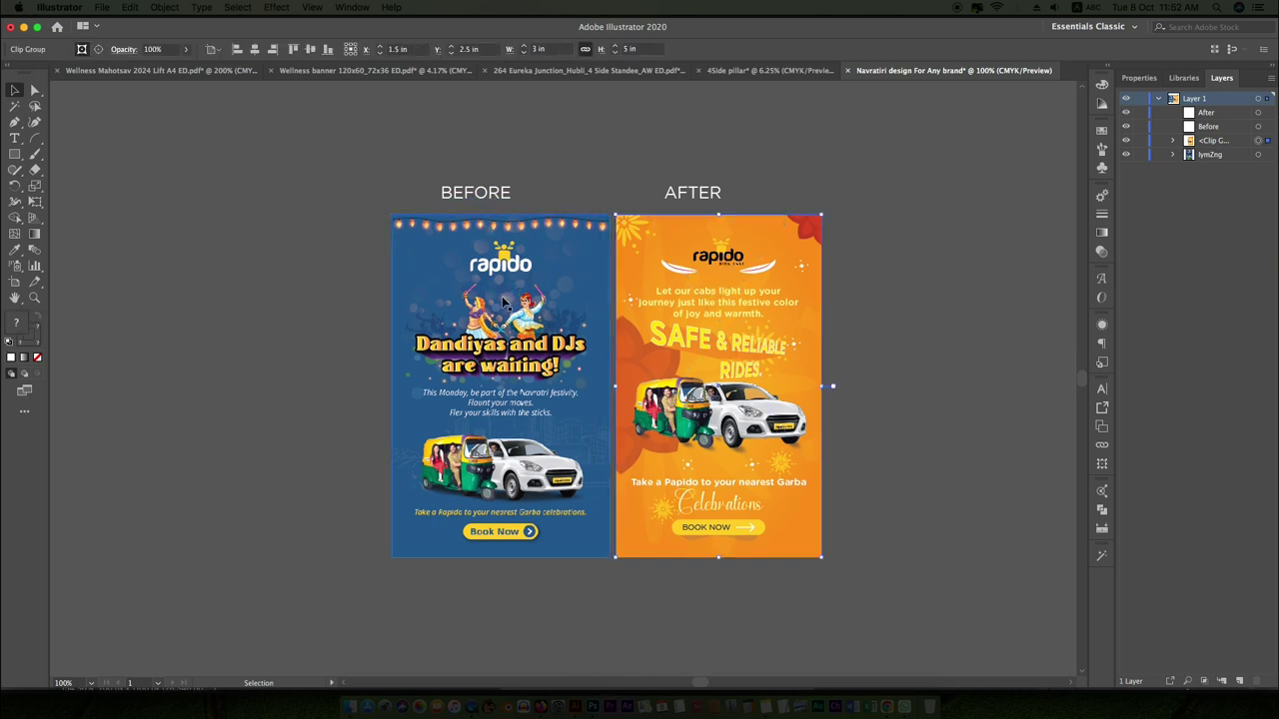
{"action": "left_click", "coordinate": [726, 342]}
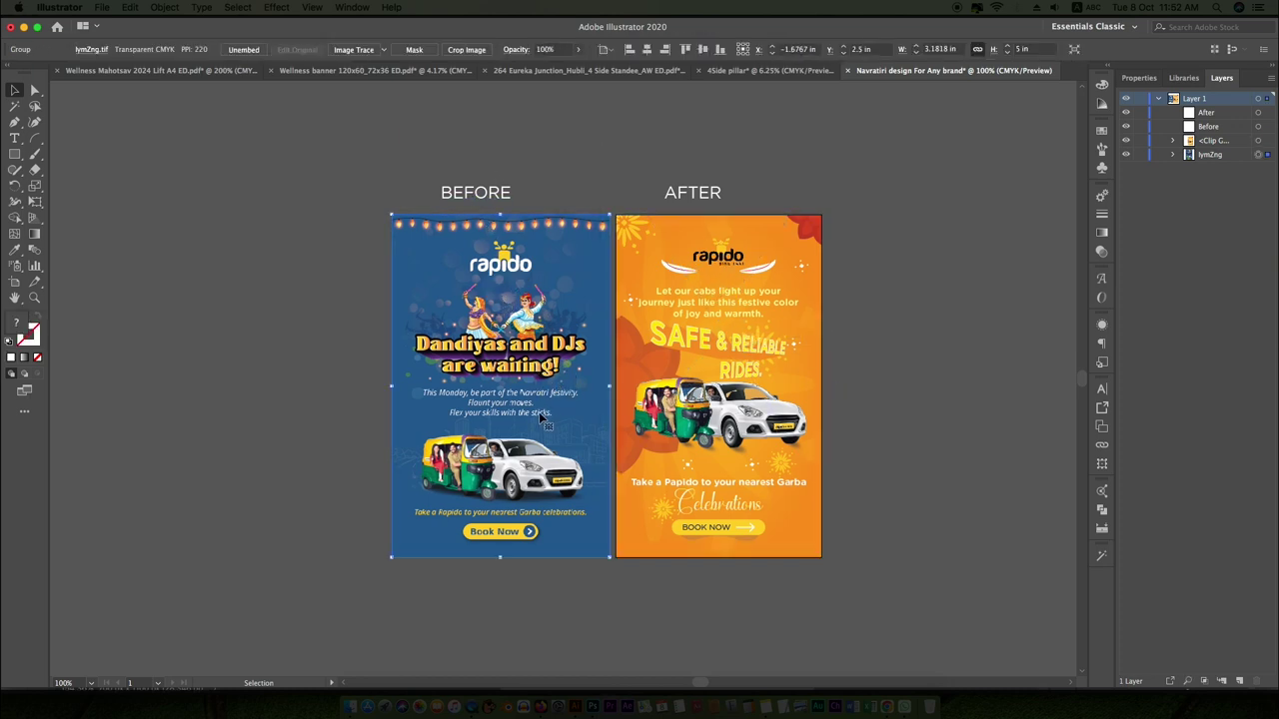
{"action": "left_click", "coordinate": [877, 417]}
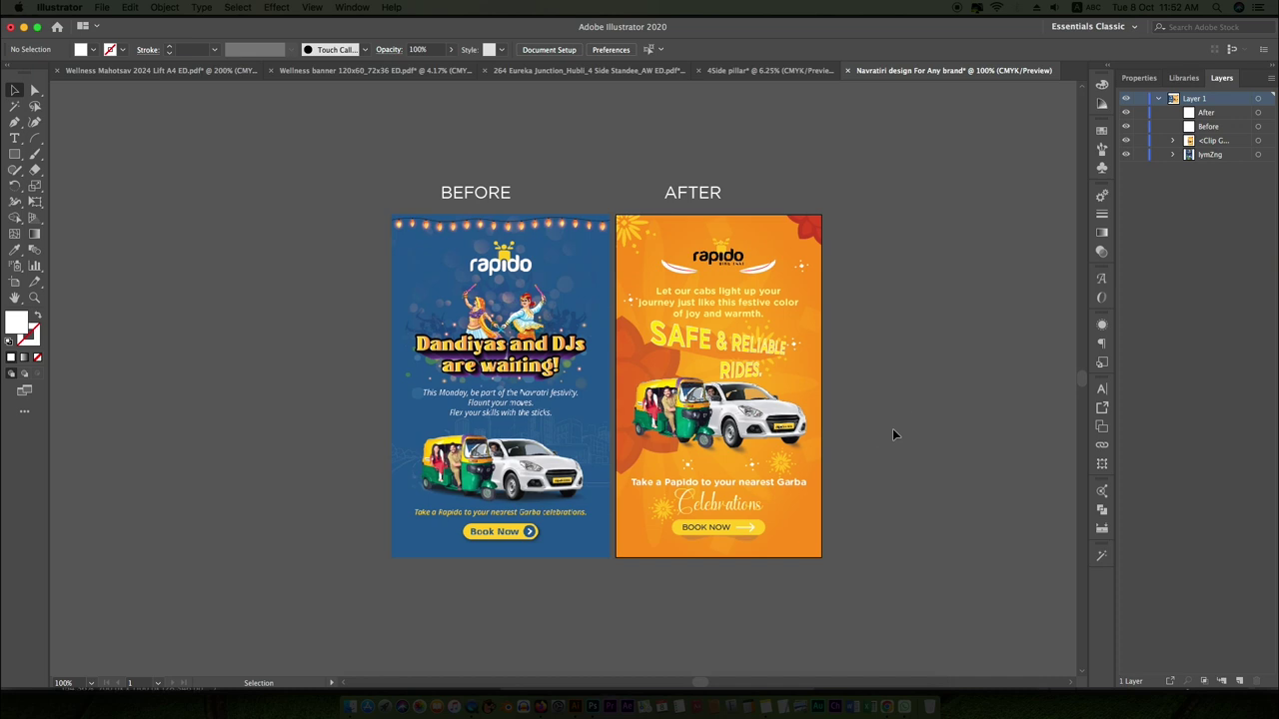